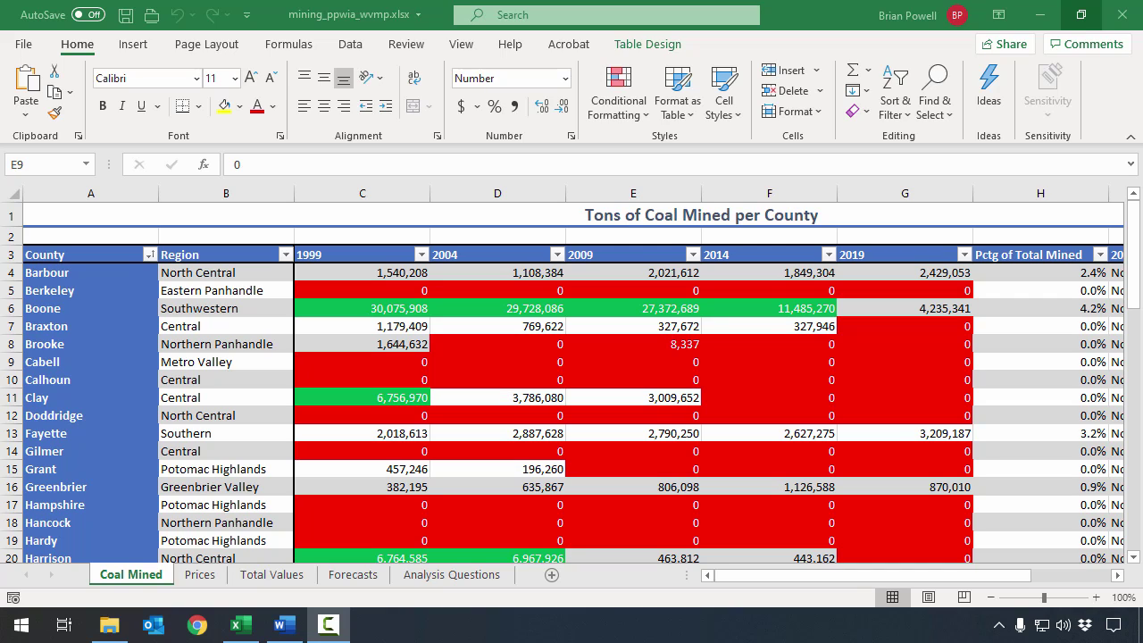
click(640, 355)
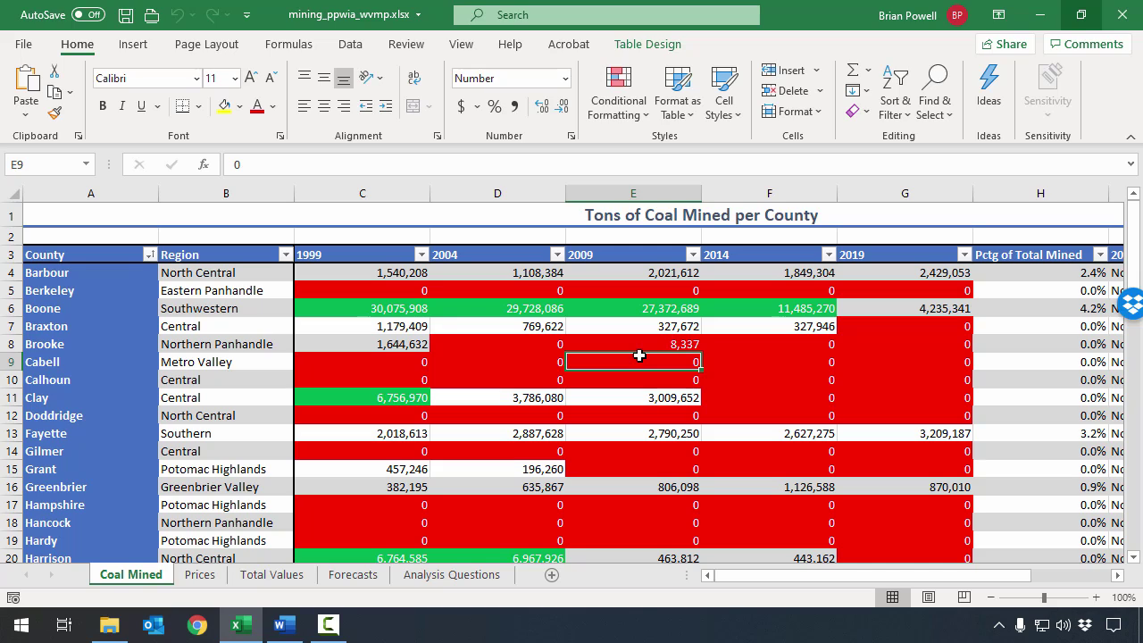
key(F10)
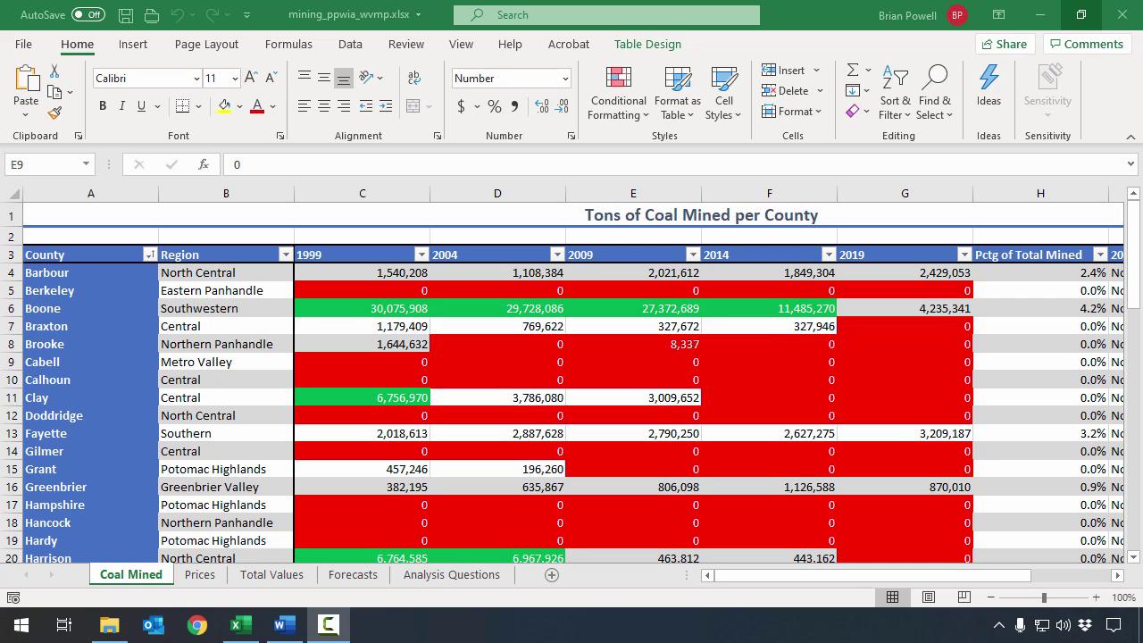
Step: Review the 1999 data on the Coal Mined and Prices sheets, with the empty 1999 Correlation cell C64 selected on Coal Mined
click(117, 574)
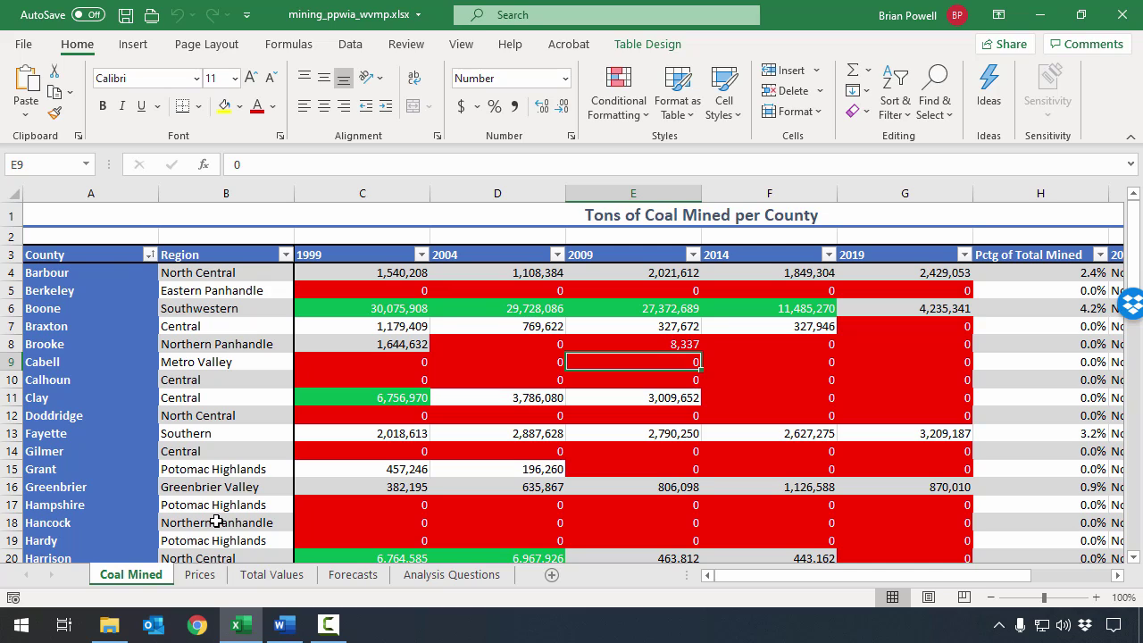
scroll(280, 447, down, 16)
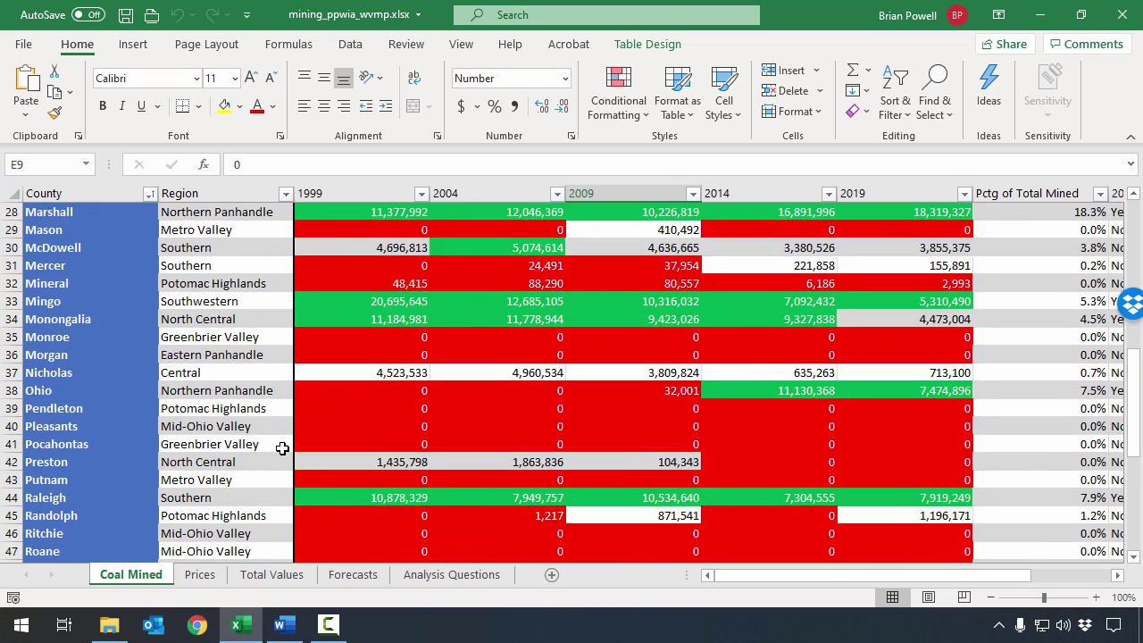
scroll(280, 447, down, 2)
click(355, 359)
click(359, 375)
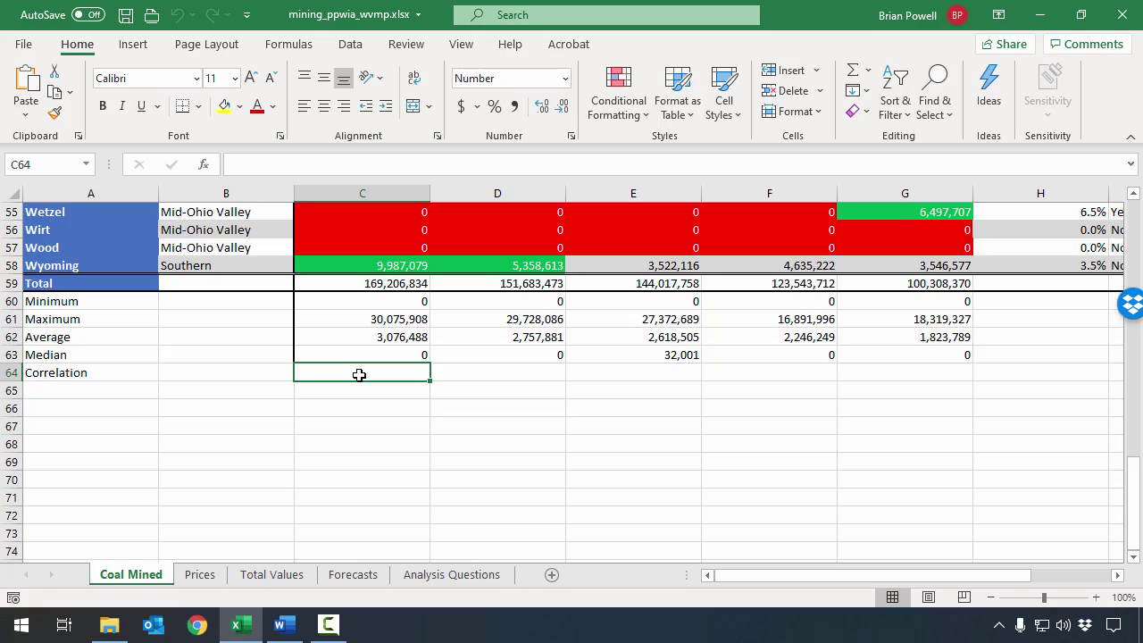
scroll(359, 373, up, 17)
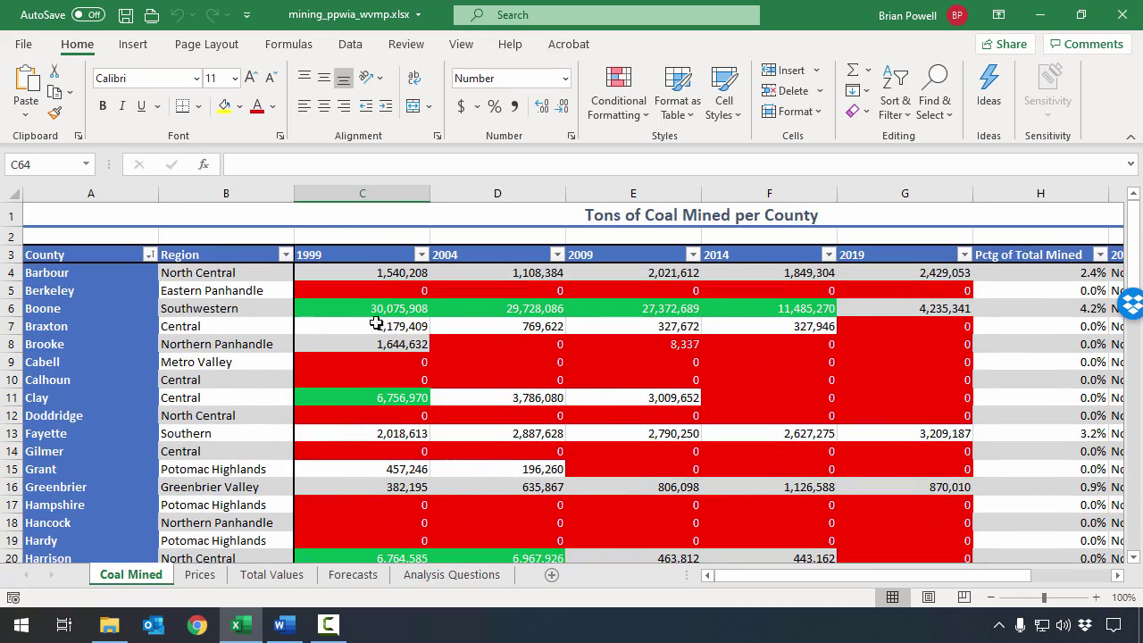
scroll(375, 272, down, 11)
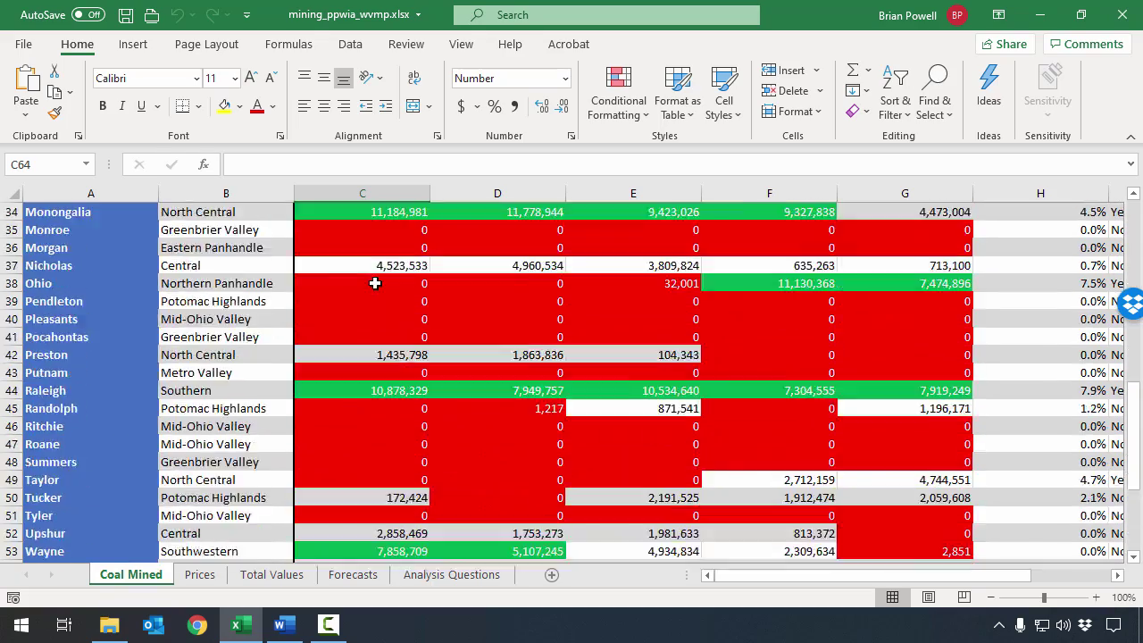
scroll(375, 283, down, 6)
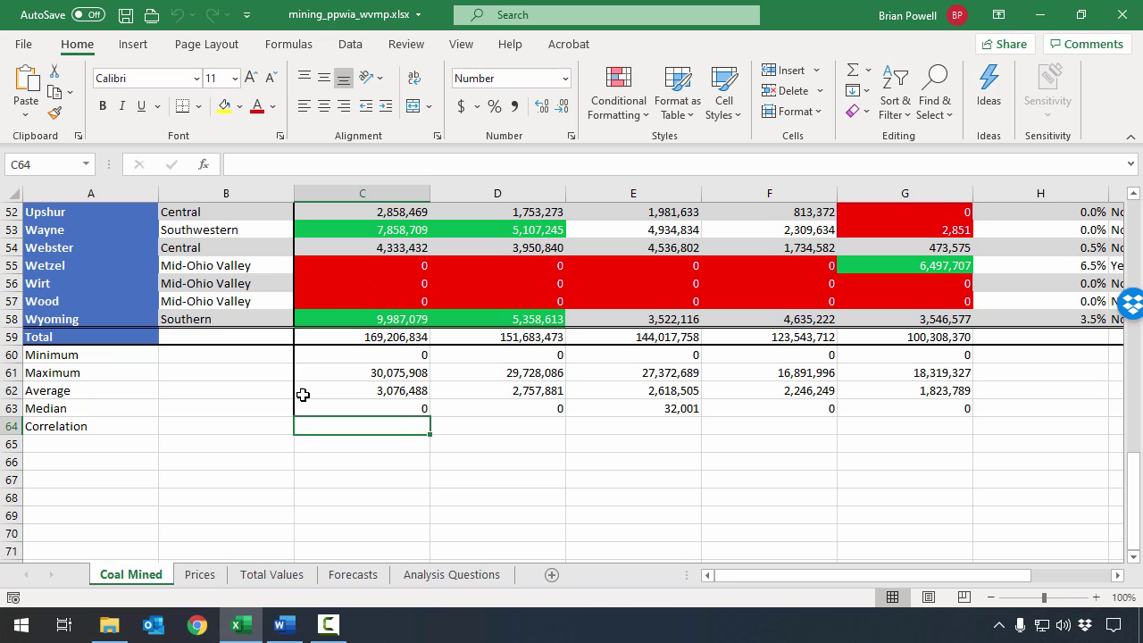
click(200, 574)
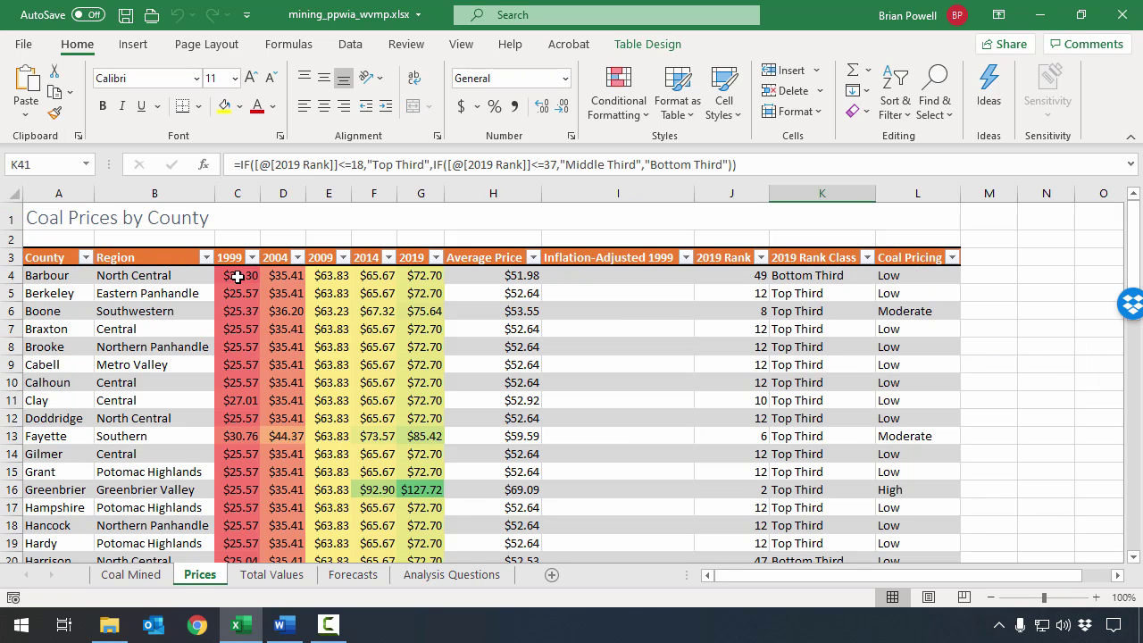
scroll(254, 519, down, 10)
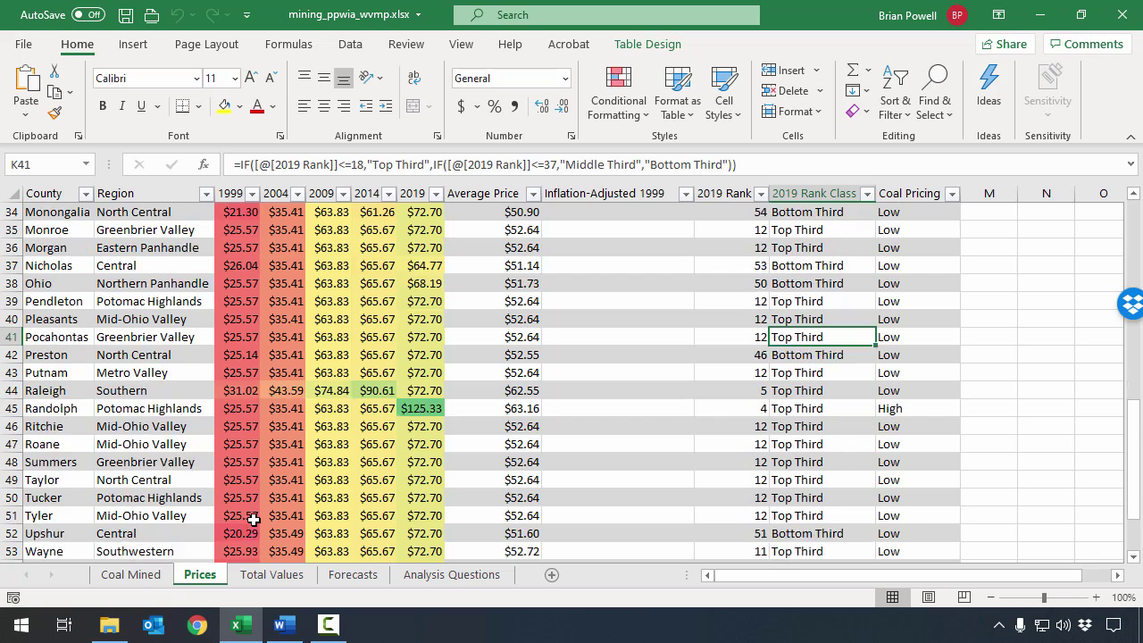
scroll(253, 520, down, 3)
click(130, 574)
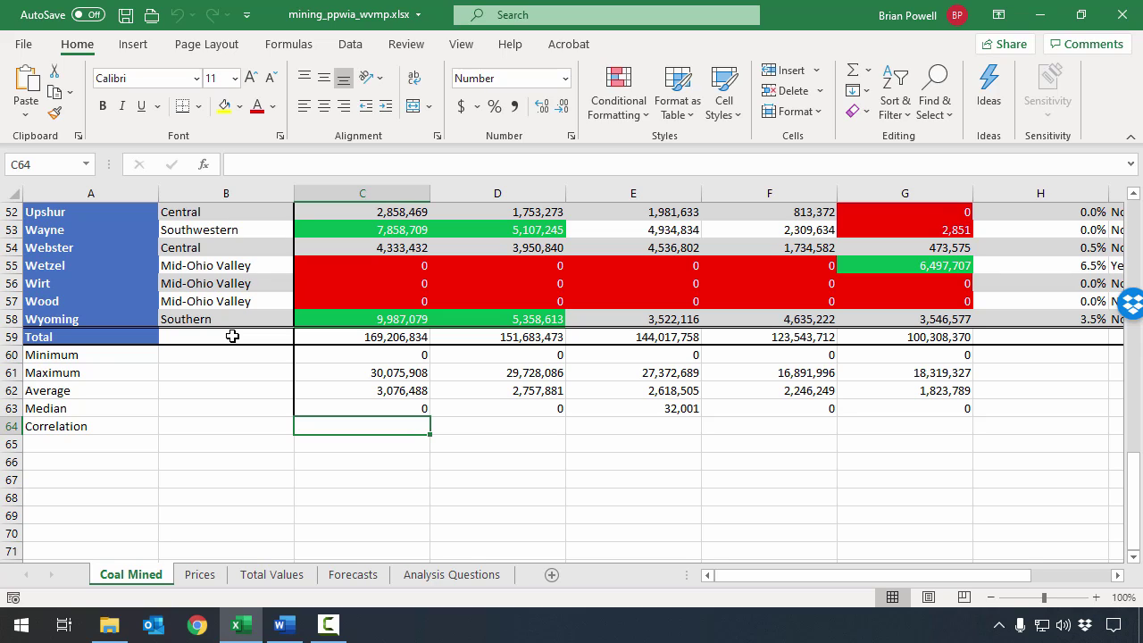
Step: Begin a CORREL formula in C64 with the whole 1999 column of the CoalMined table as its first array
text(=)
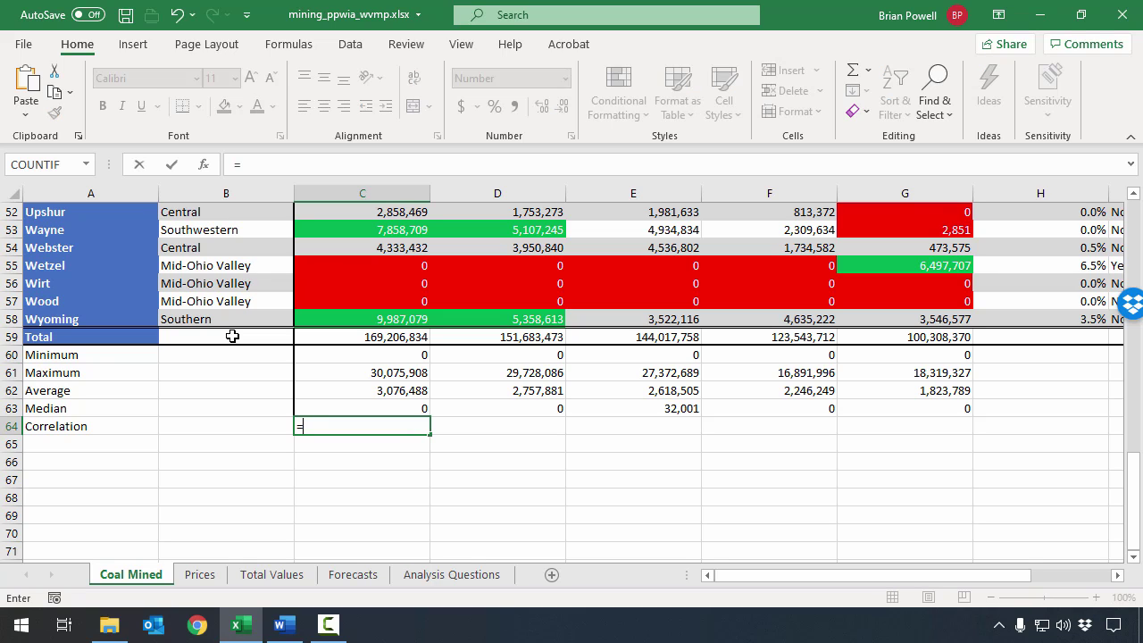
text(CO)
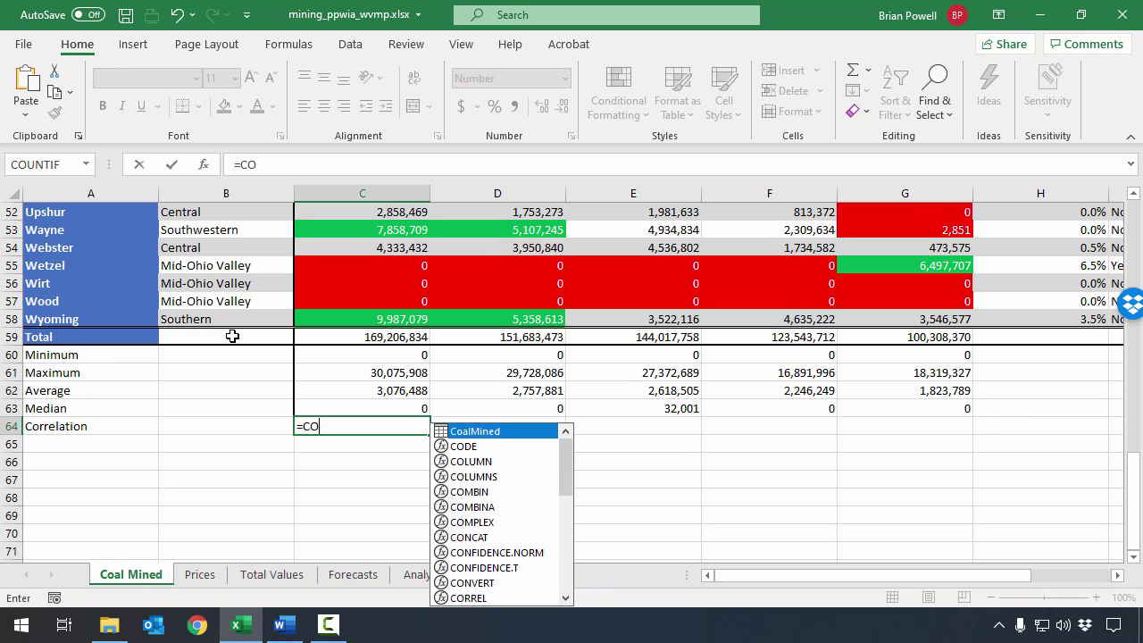
text(RREL)
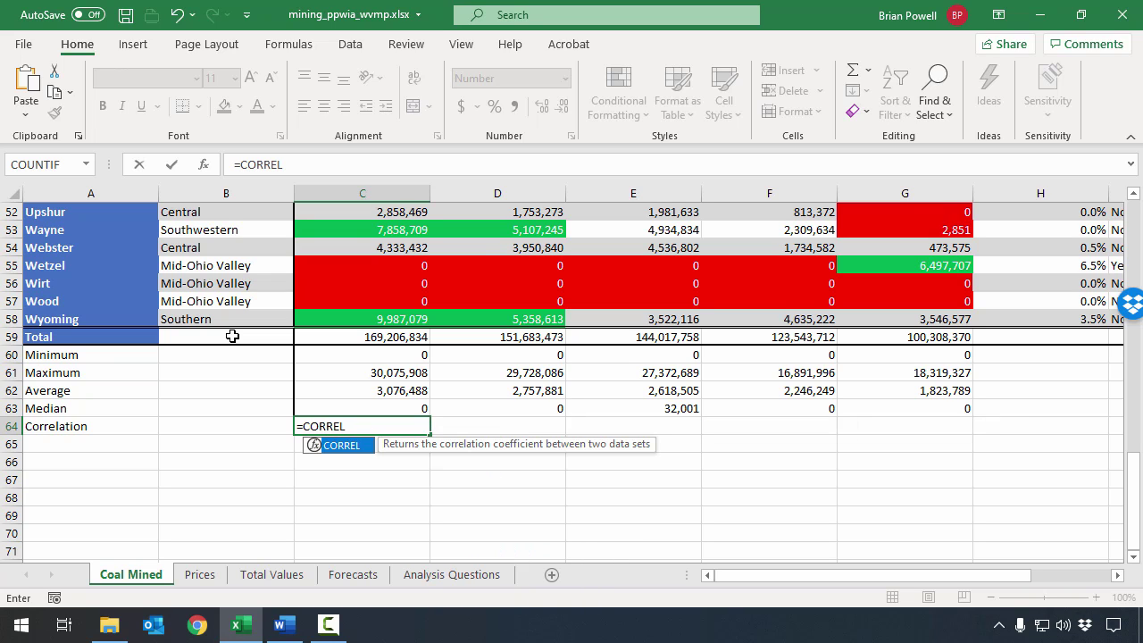
text(()
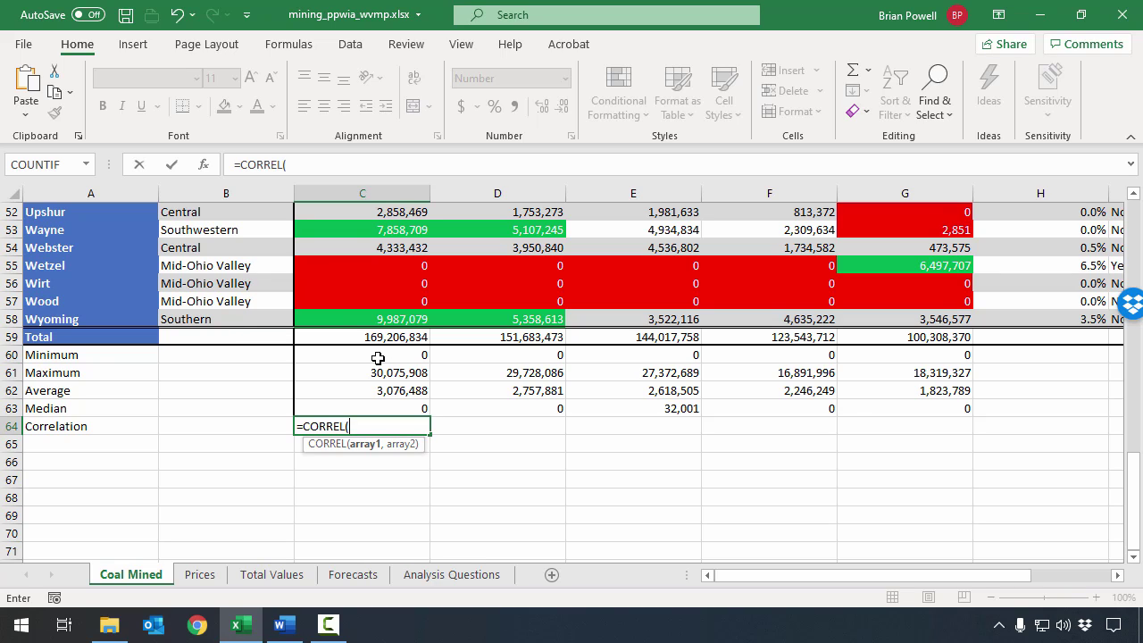
scroll(372, 378, up, 8)
scroll(373, 378, up, 9)
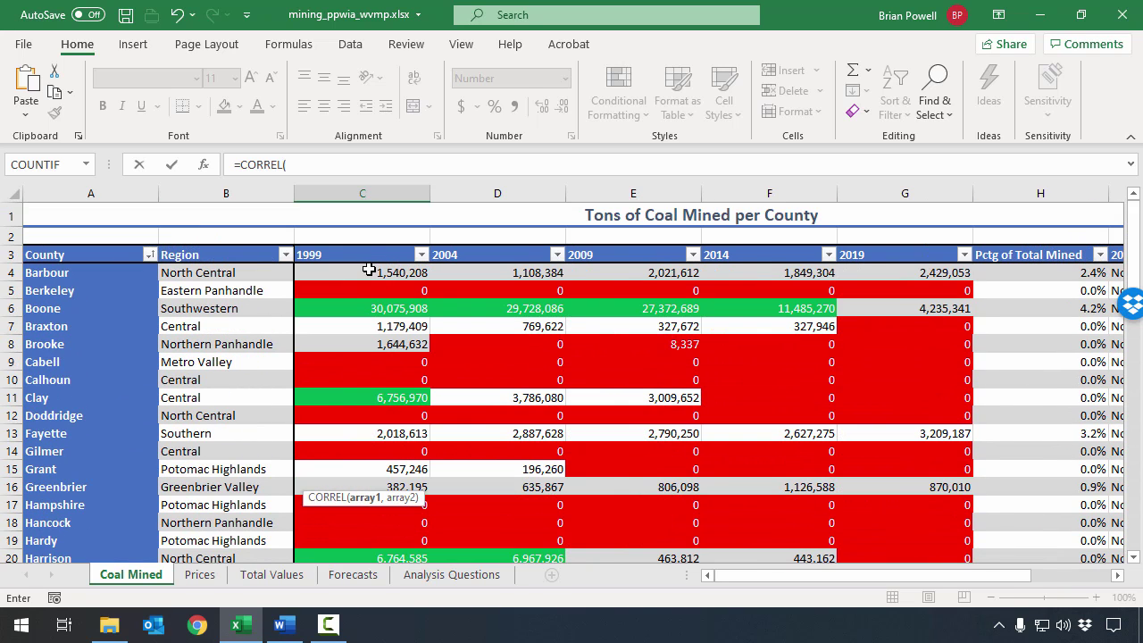
drag(375, 273, 363, 461)
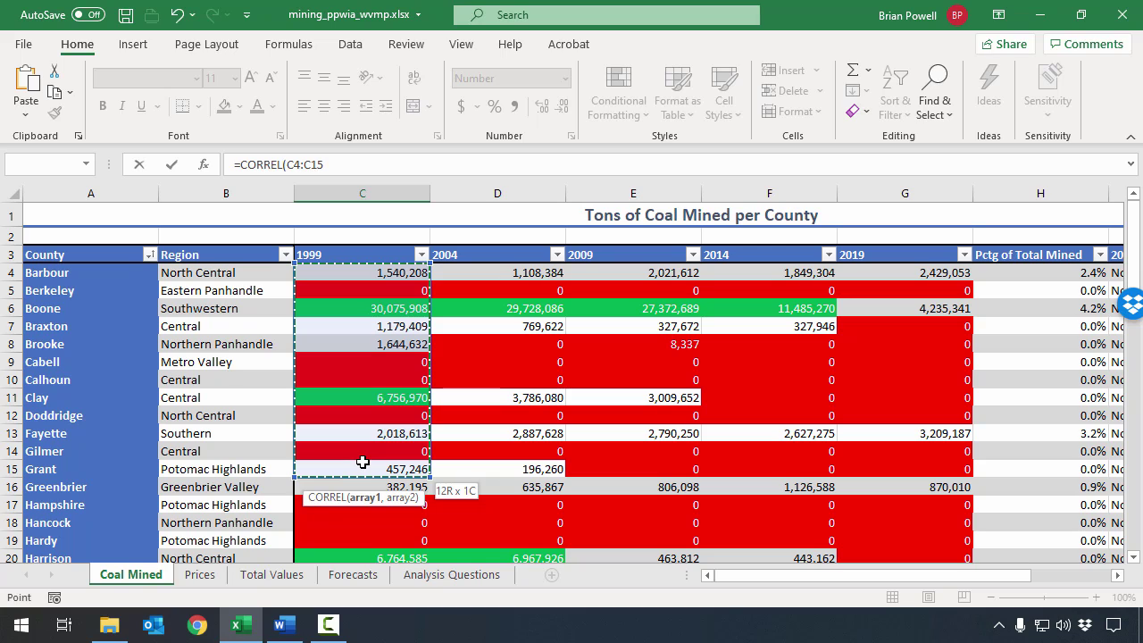
drag(362, 462, 382, 555)
scroll(386, 536, down, 2)
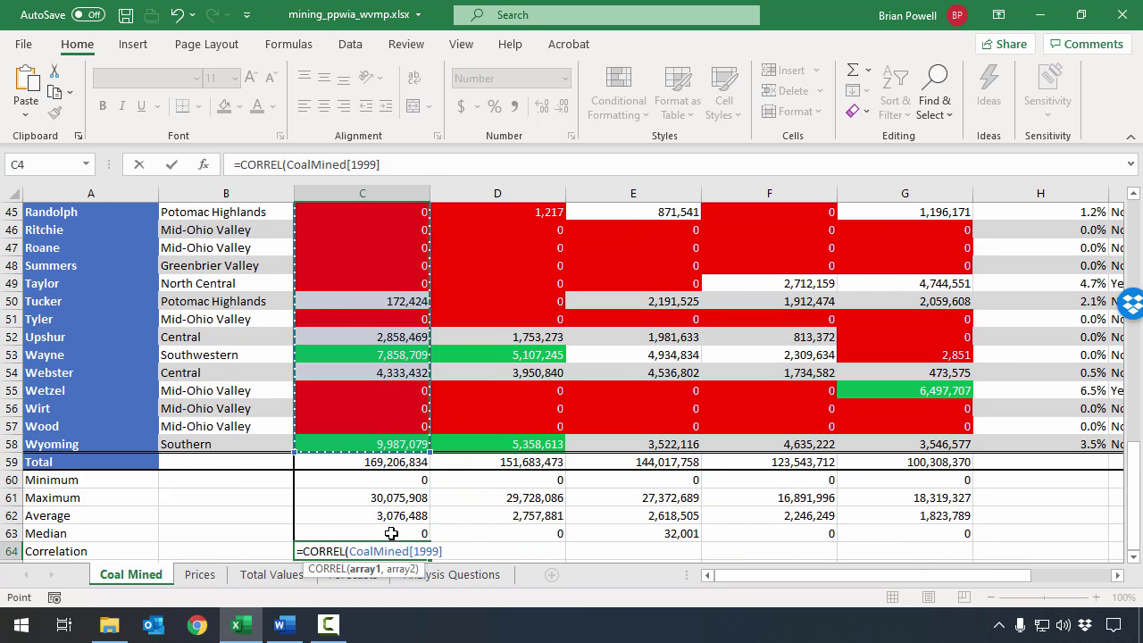
scroll(361, 355, up, 13)
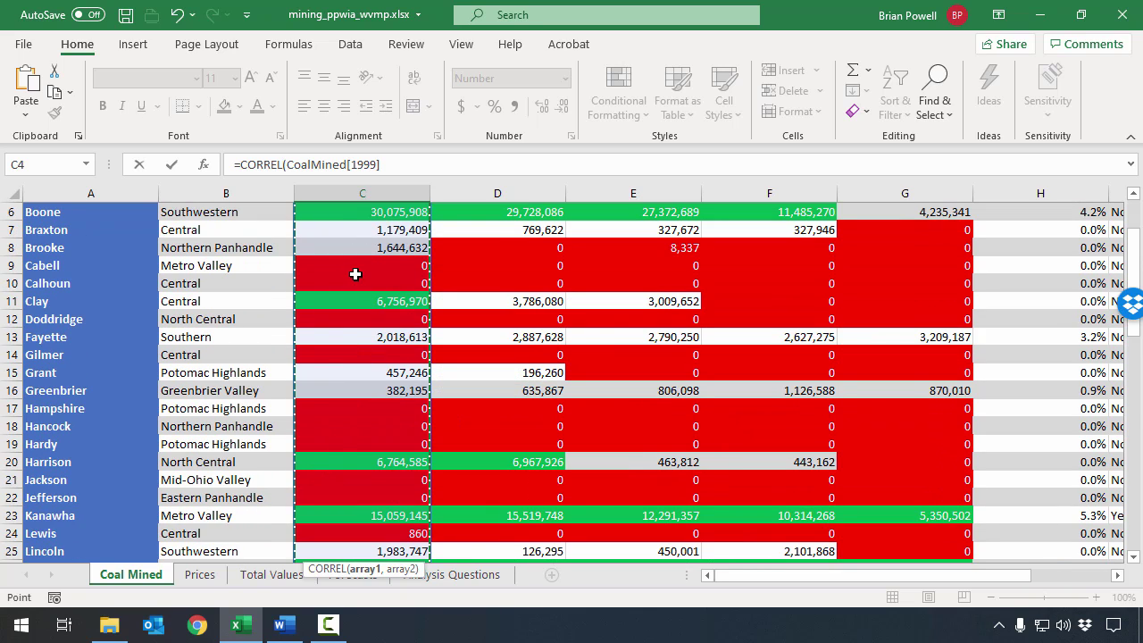
Step: Add the 1999 column from the Prices sheet as the second array, completing =CORREL(CoalMined[1999],Table2[1999])
text(,)
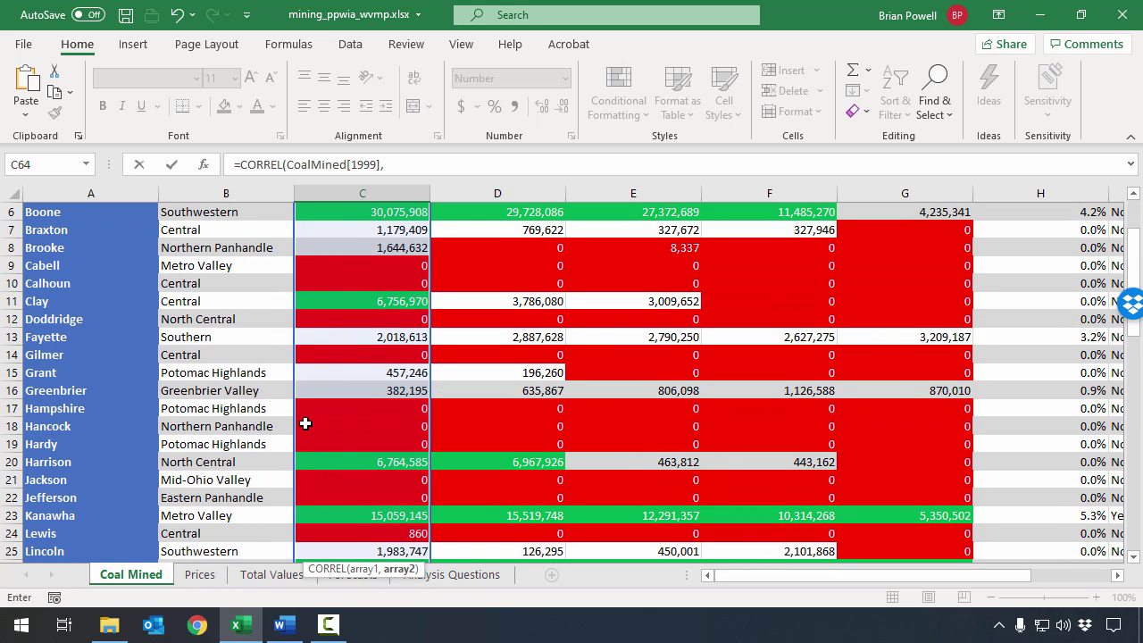
click(199, 574)
scroll(334, 327, up, 5)
scroll(333, 327, up, 8)
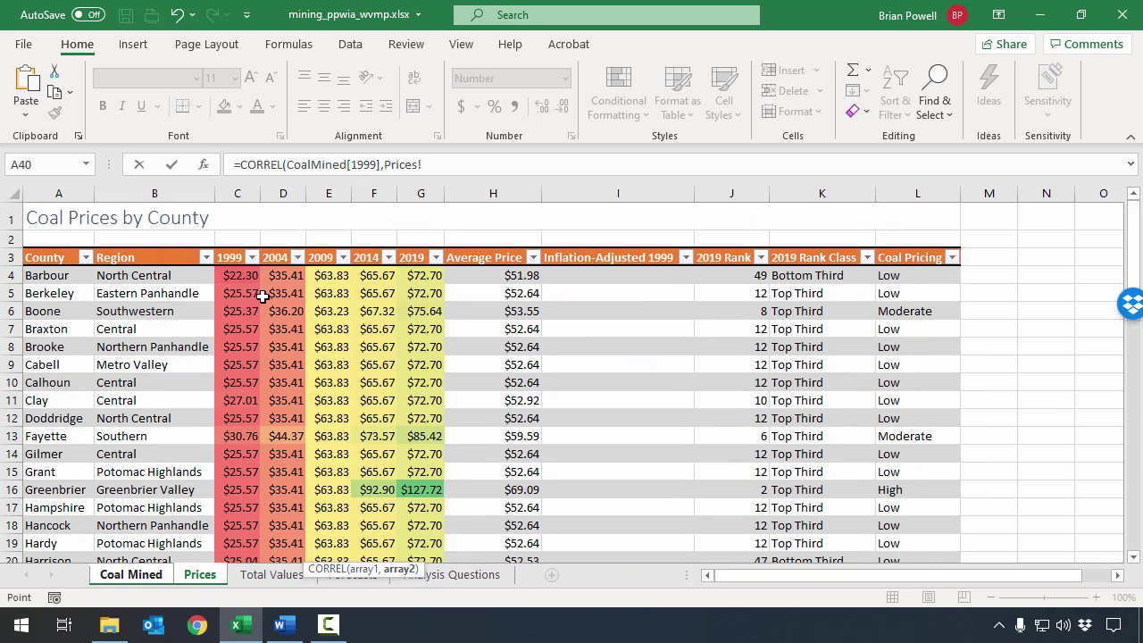
click(237, 277)
drag(236, 277, 242, 515)
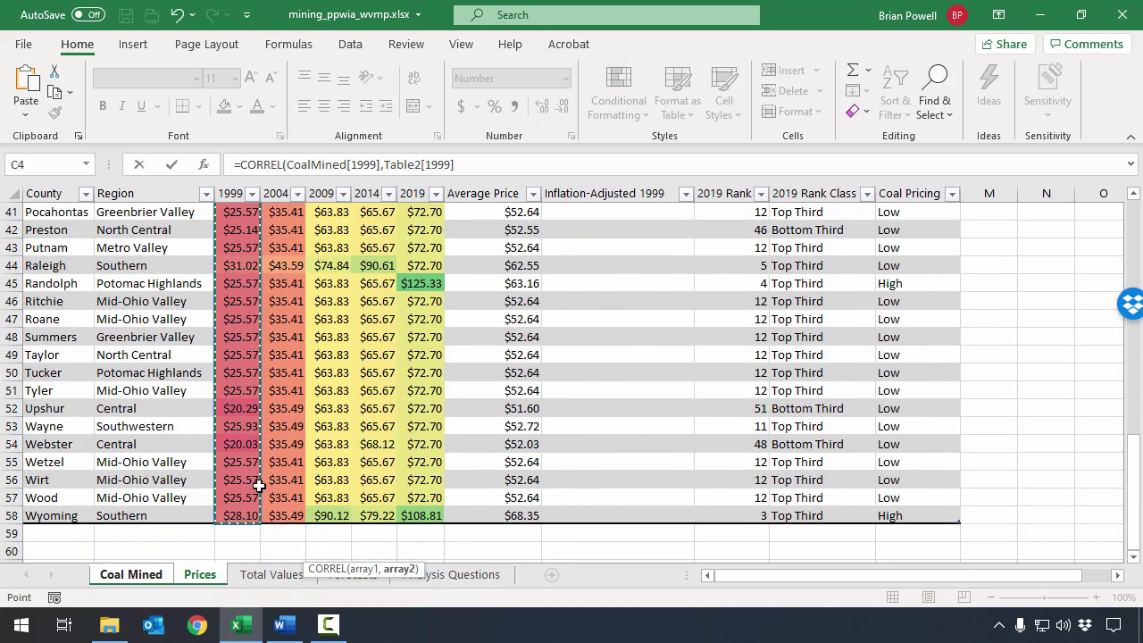
text())
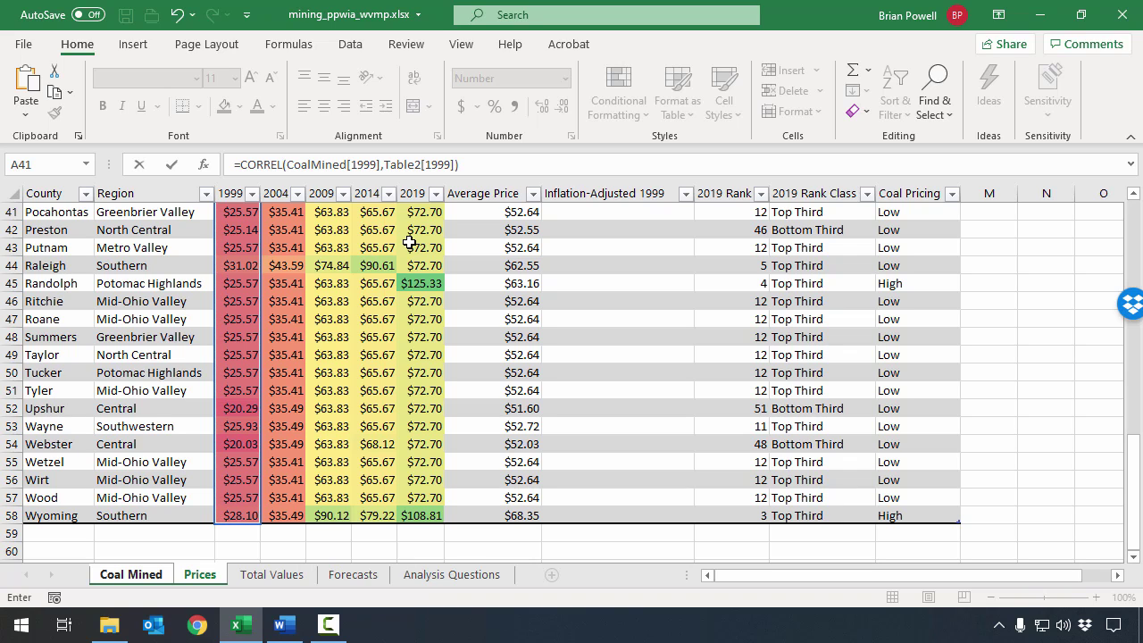
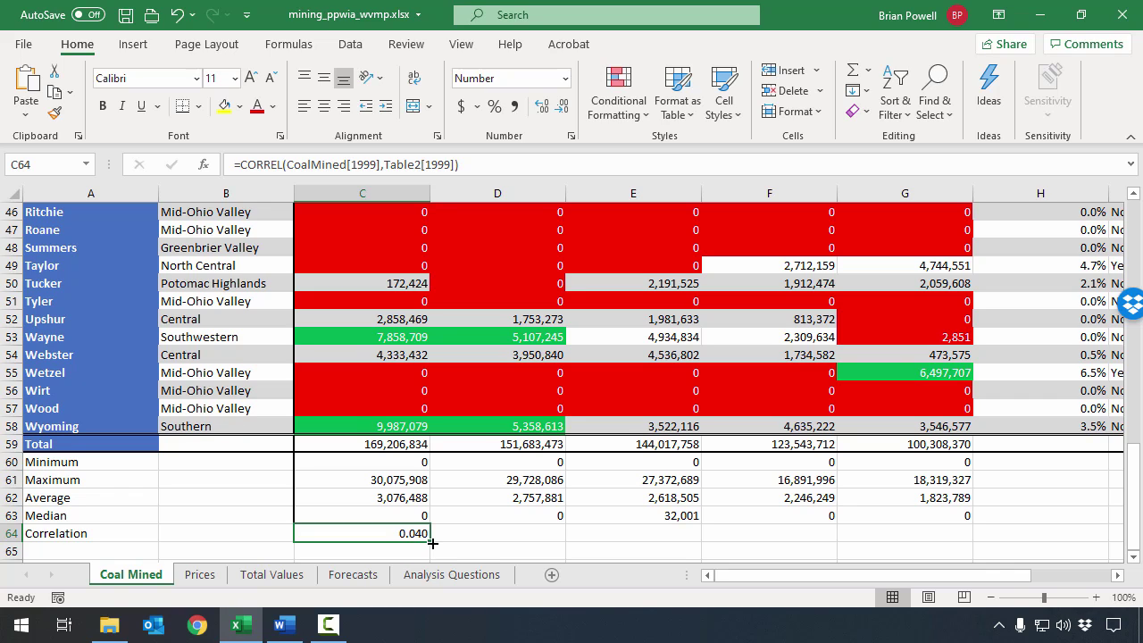
Step: Fill the correlation formula from C64 across to G64 without formatting
drag(431, 542, 961, 538)
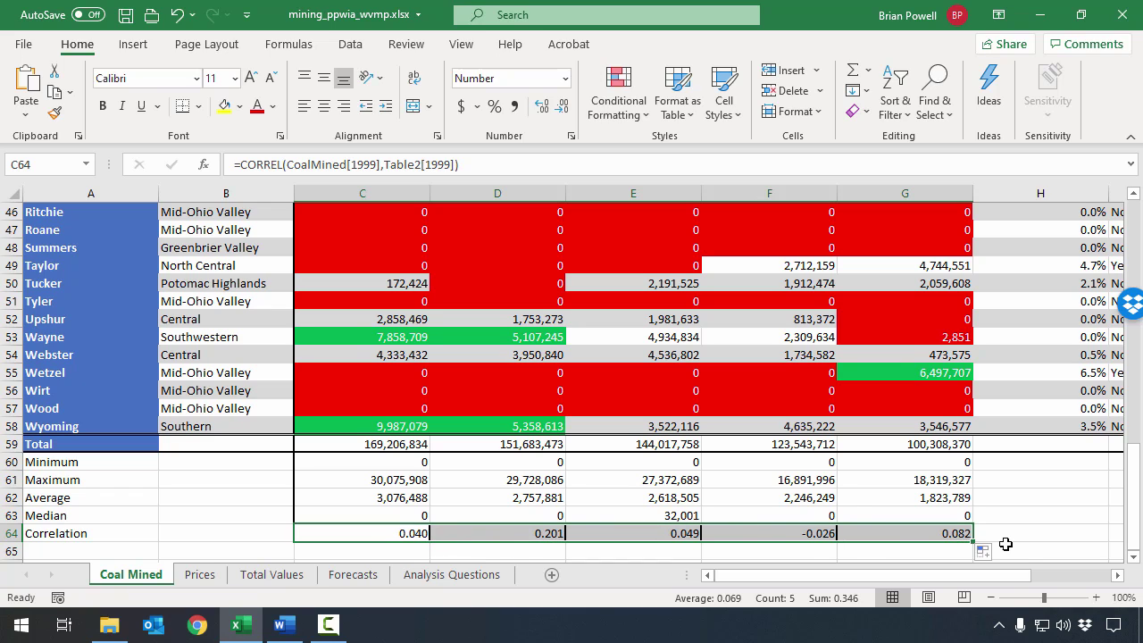
click(983, 554)
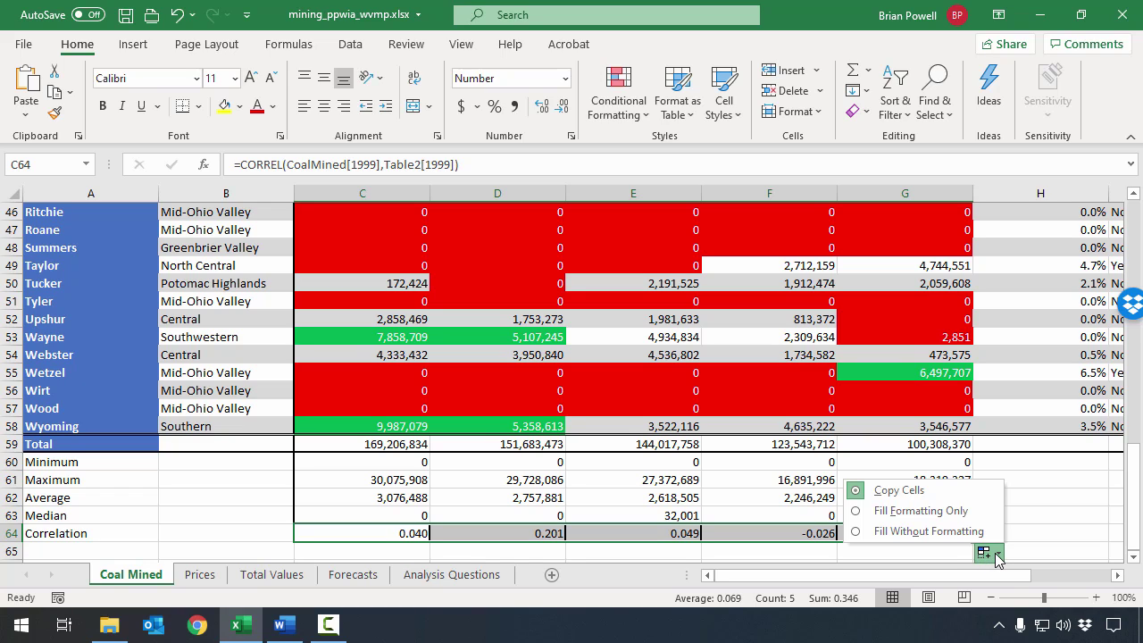
click(977, 531)
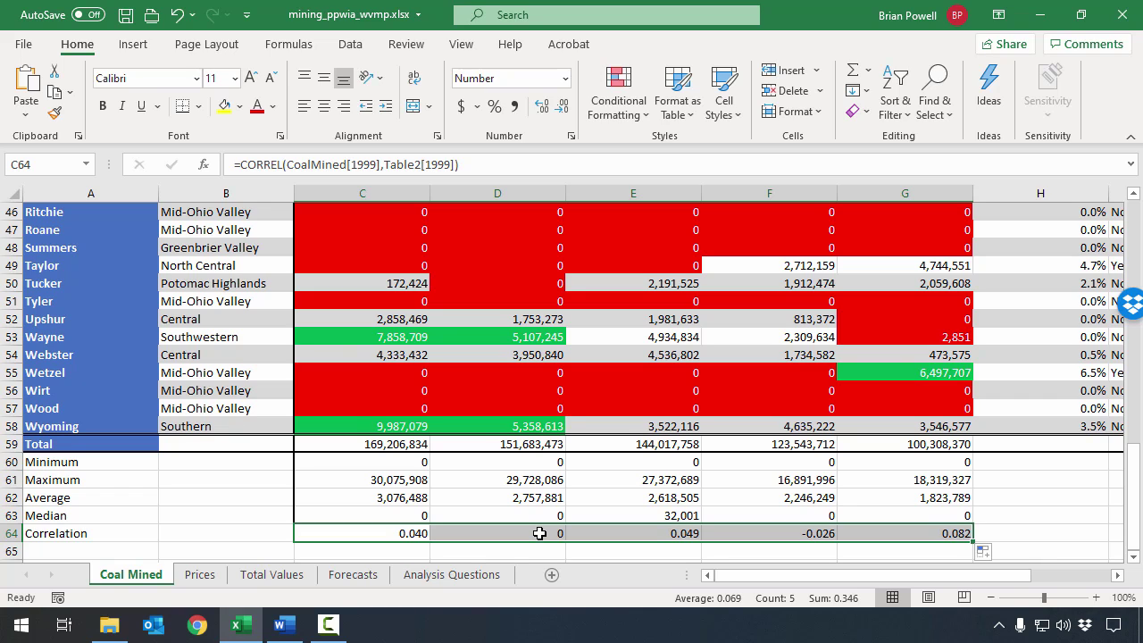
Step: Check the Correlation row's formulas and results for 2004 through 2019 against the year columns
click(598, 533)
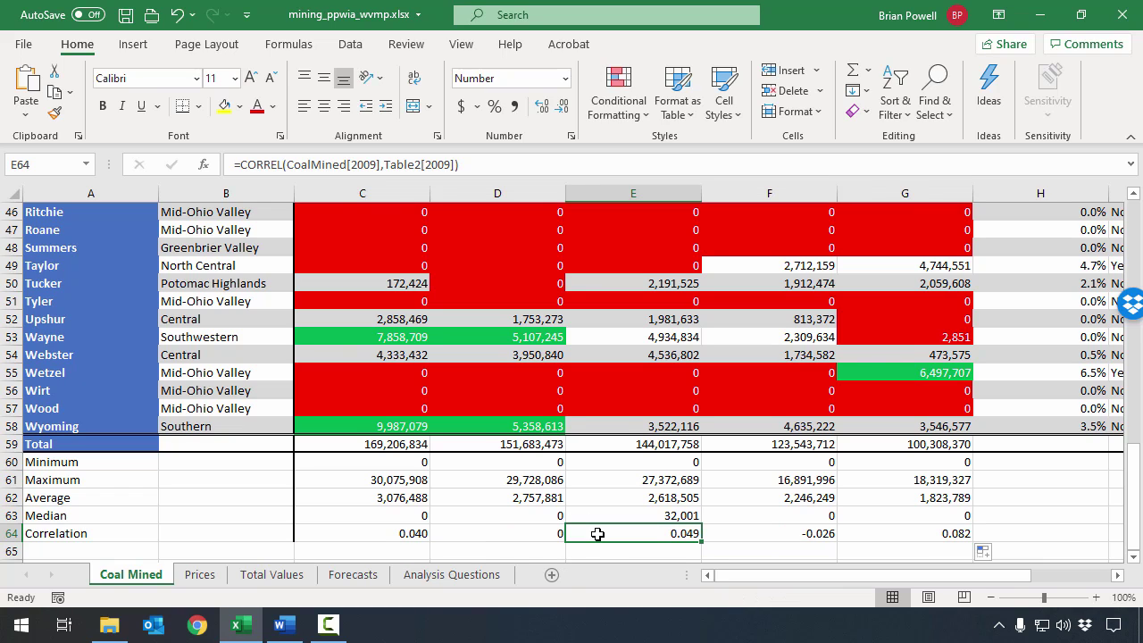
click(548, 533)
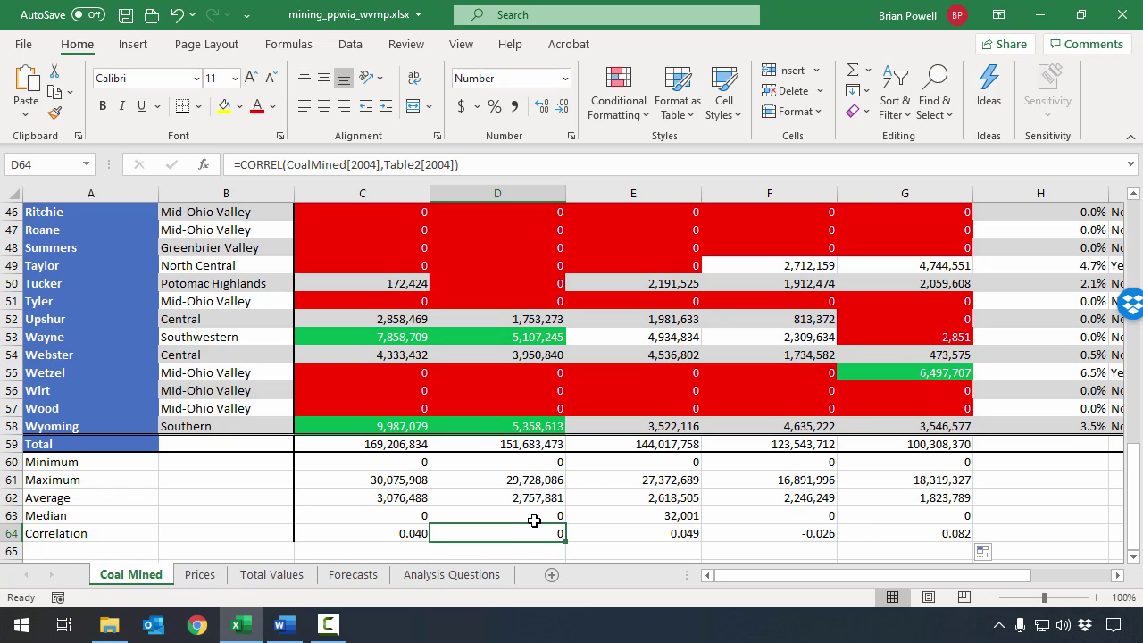
scroll(534, 521, up, 15)
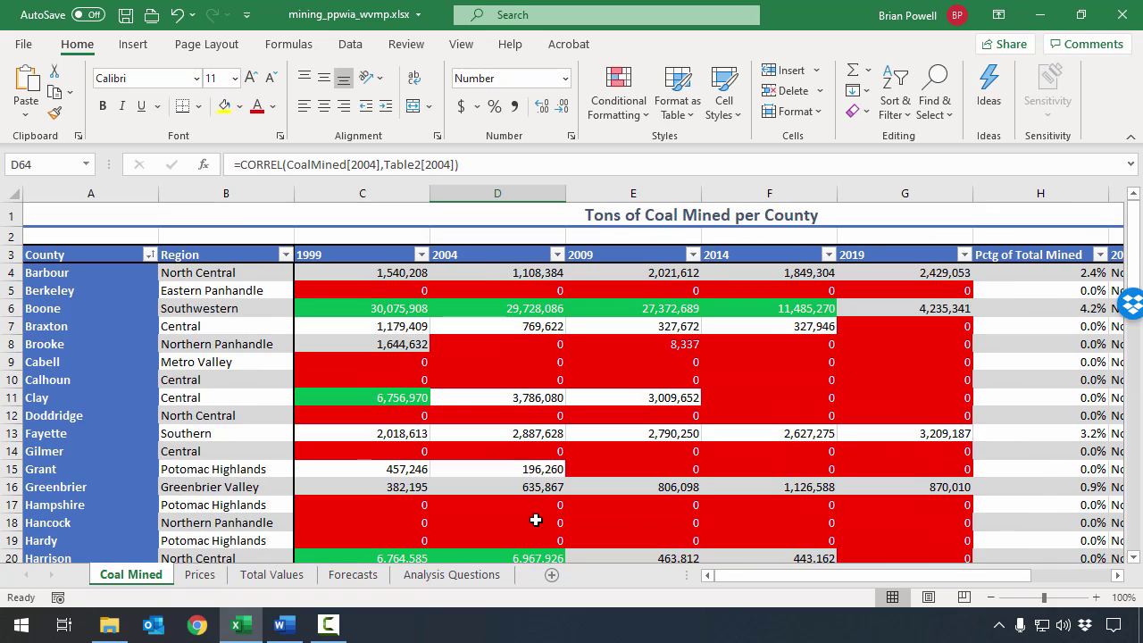
scroll(536, 520, down, 14)
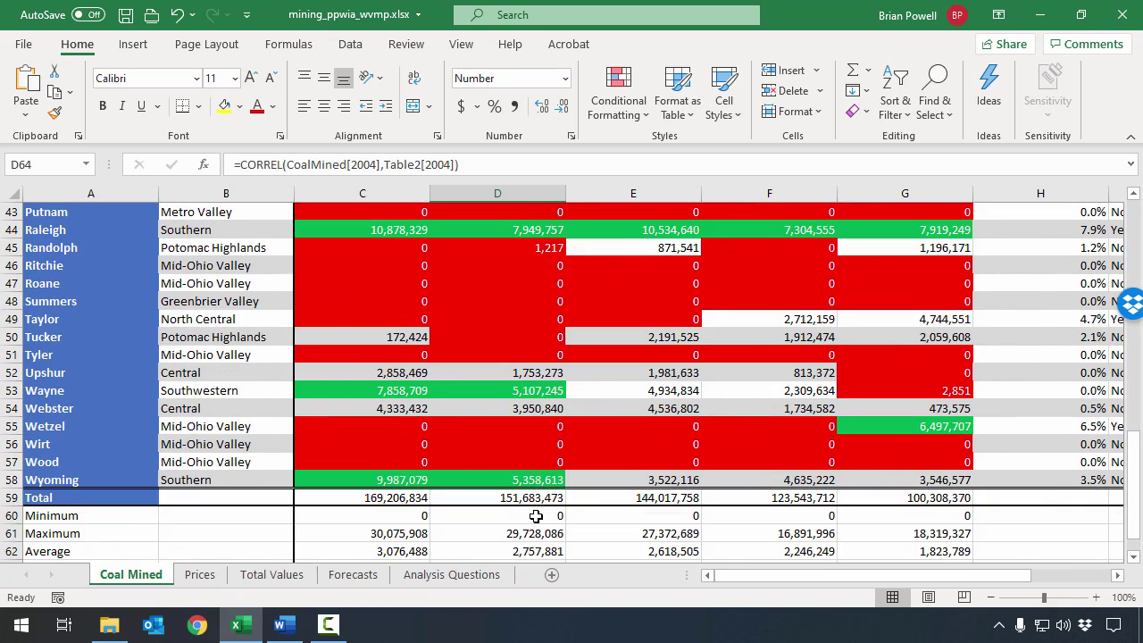
scroll(536, 516, down, 3)
click(683, 426)
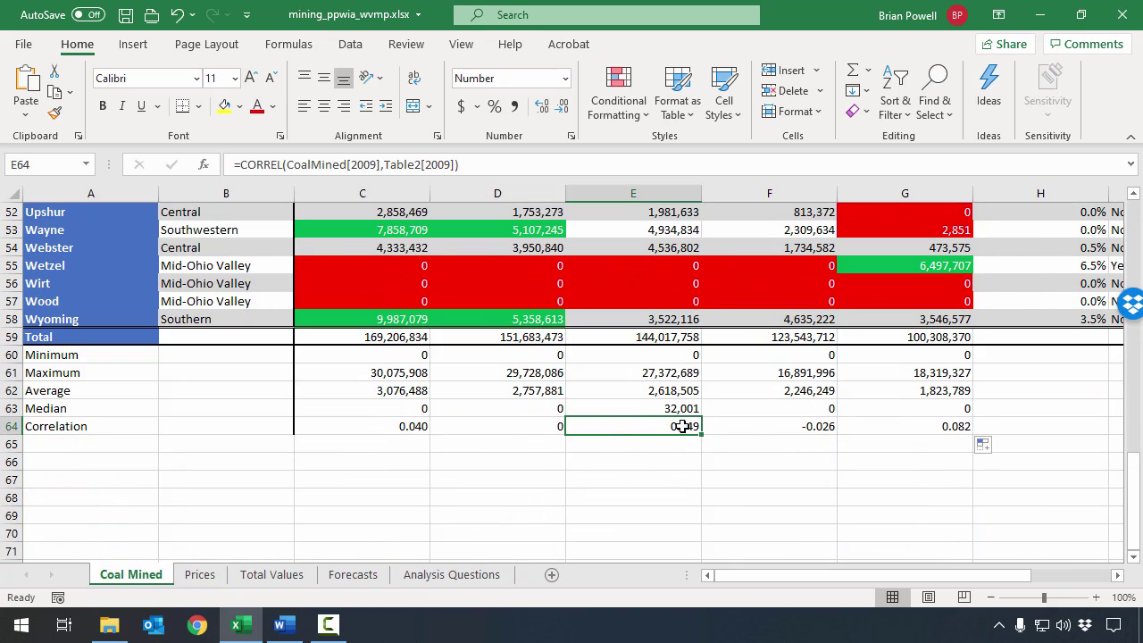
click(775, 426)
click(916, 428)
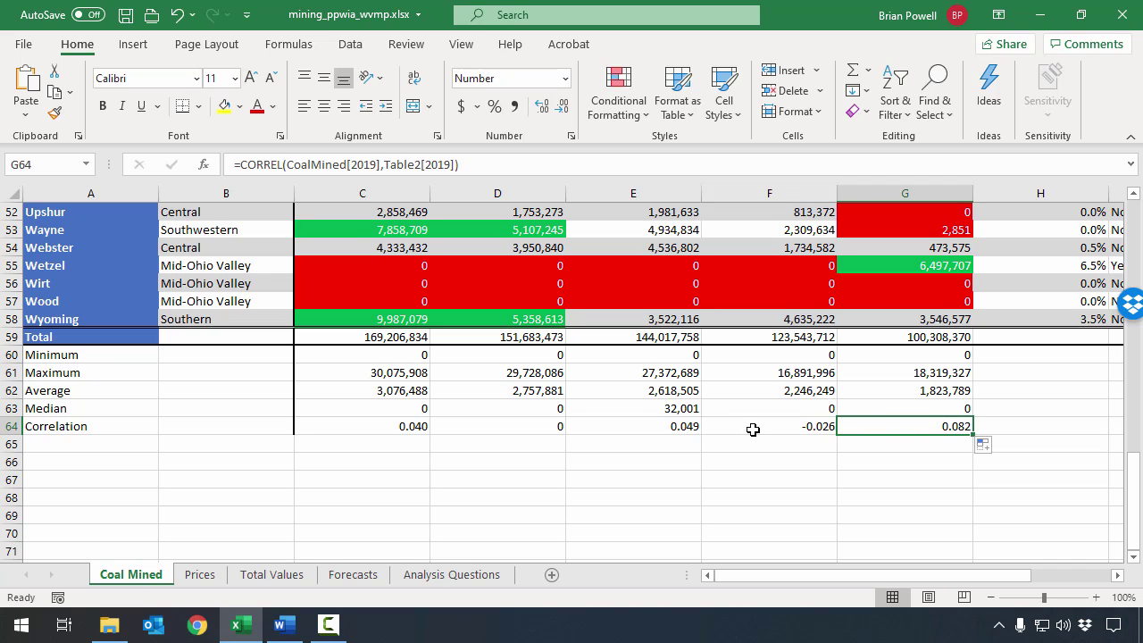
click(729, 429)
click(628, 428)
click(729, 429)
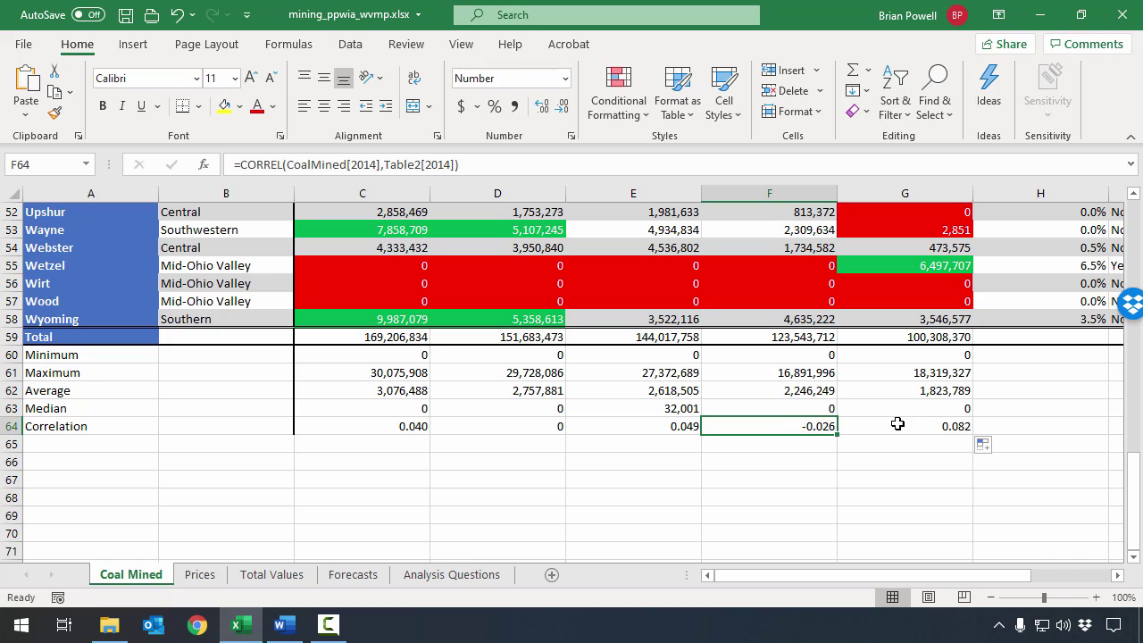
click(897, 426)
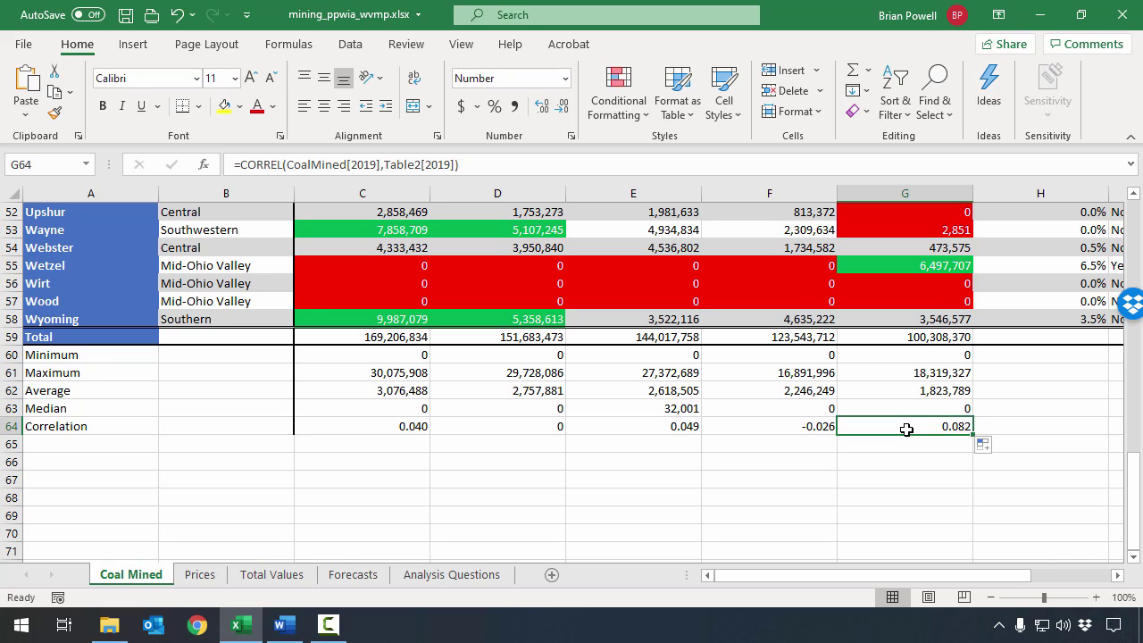
Step: On the Forecasts sheet, replace the scenario label in A3 with "2019 Marshall University Forecast"
key(F10)
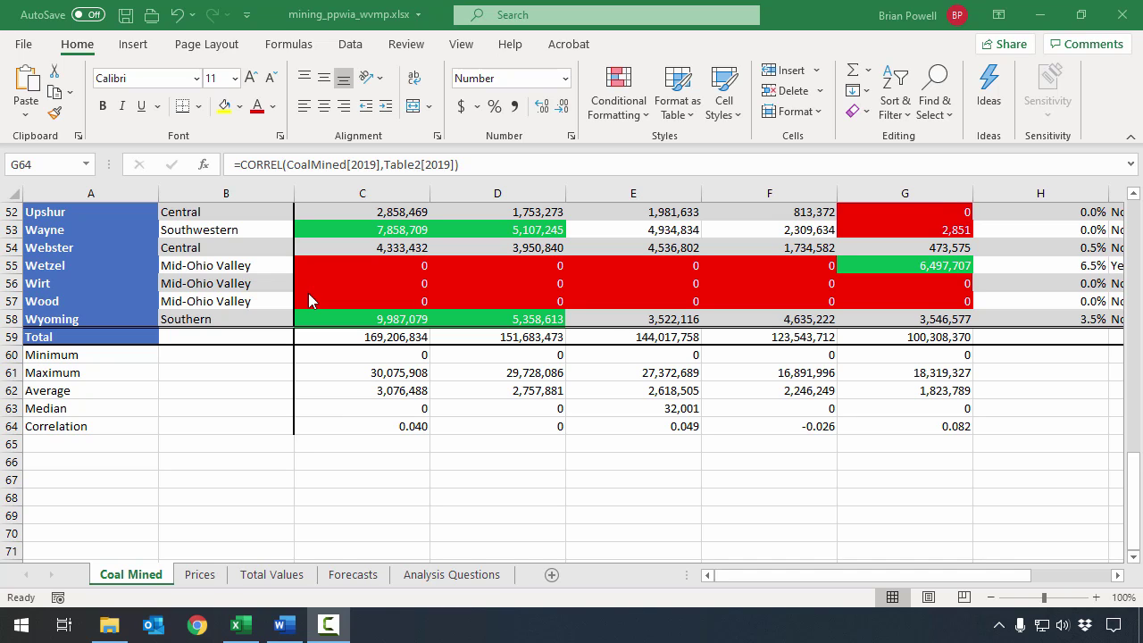
click(353, 574)
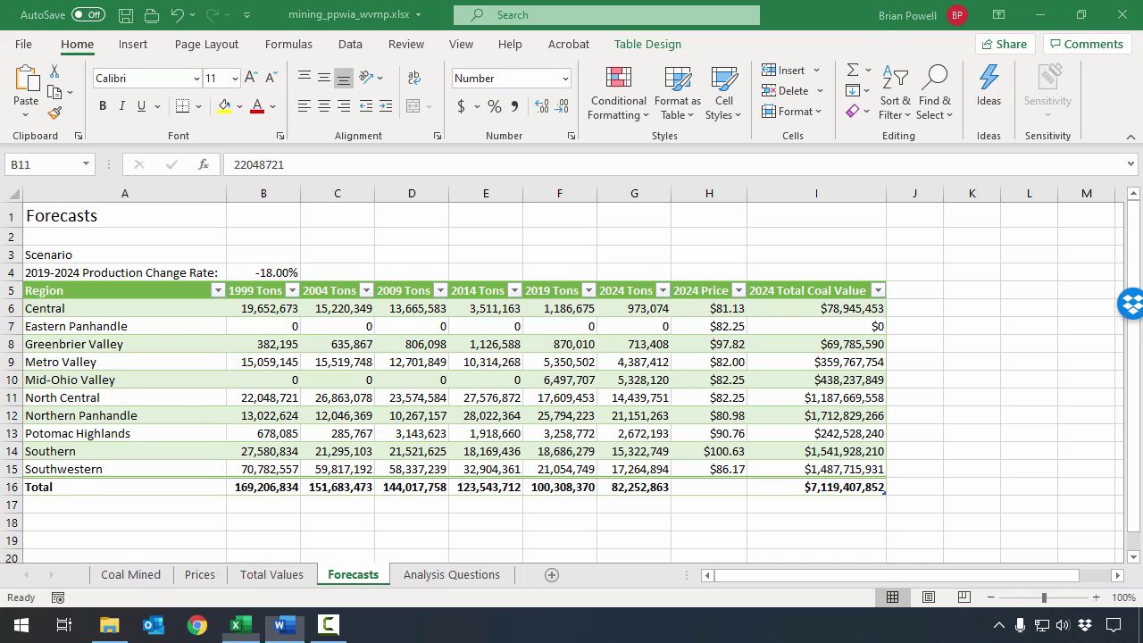
click(128, 255)
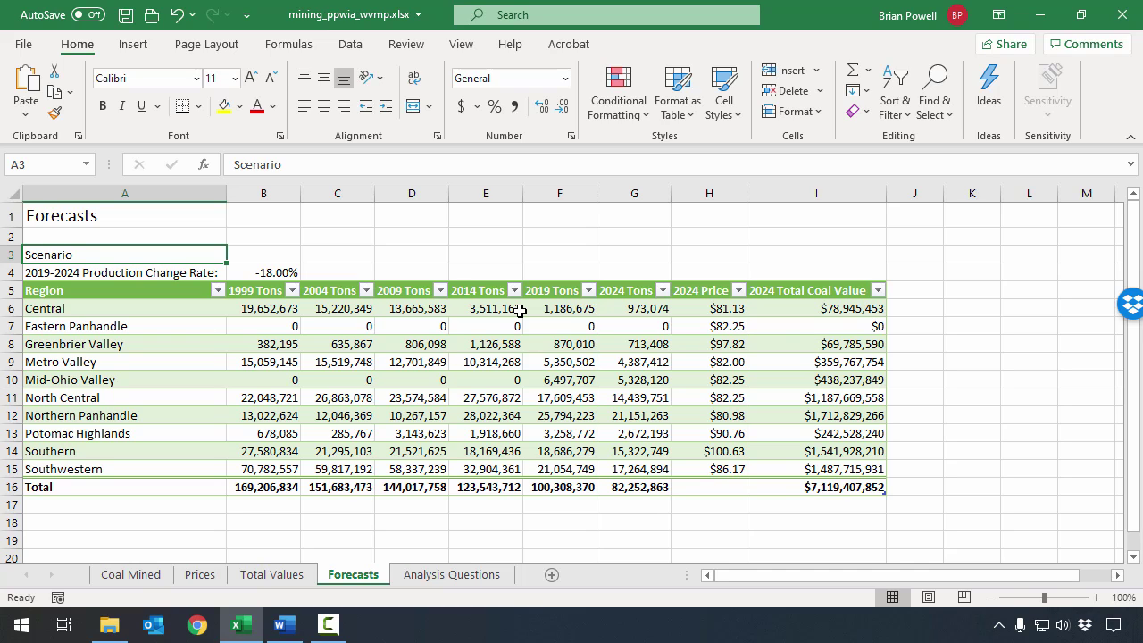
text(2019 mAR5)
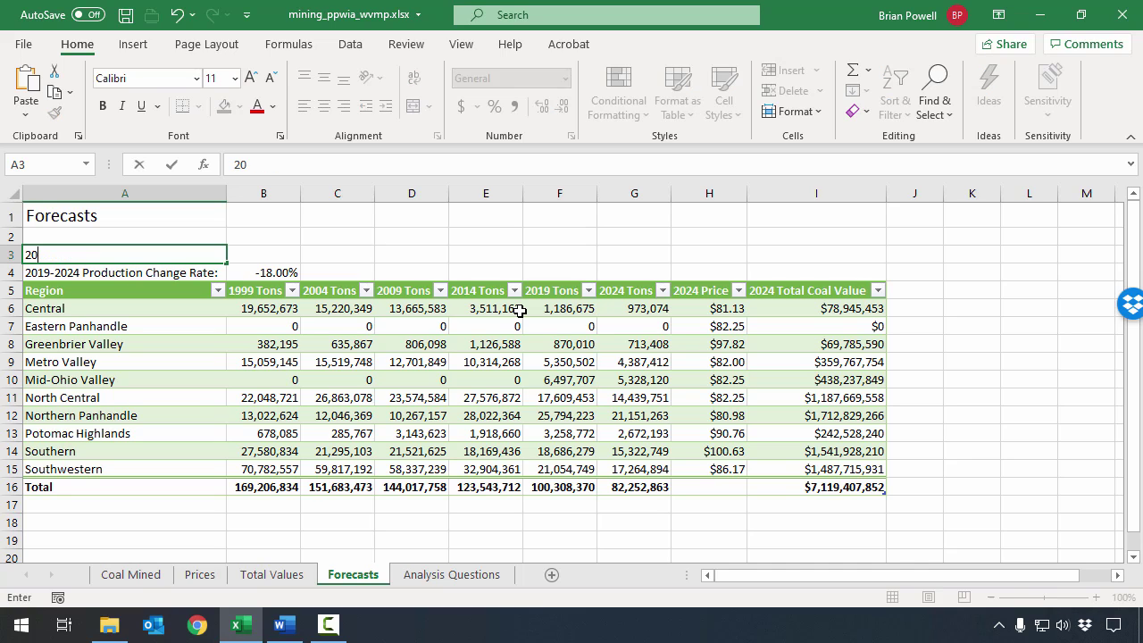
key(BackSpace)
key(BackSpace)
key(BackSpace)
key(BackSpace)
text(M)
key(BackSpace)
text(Marshall University Forecast)
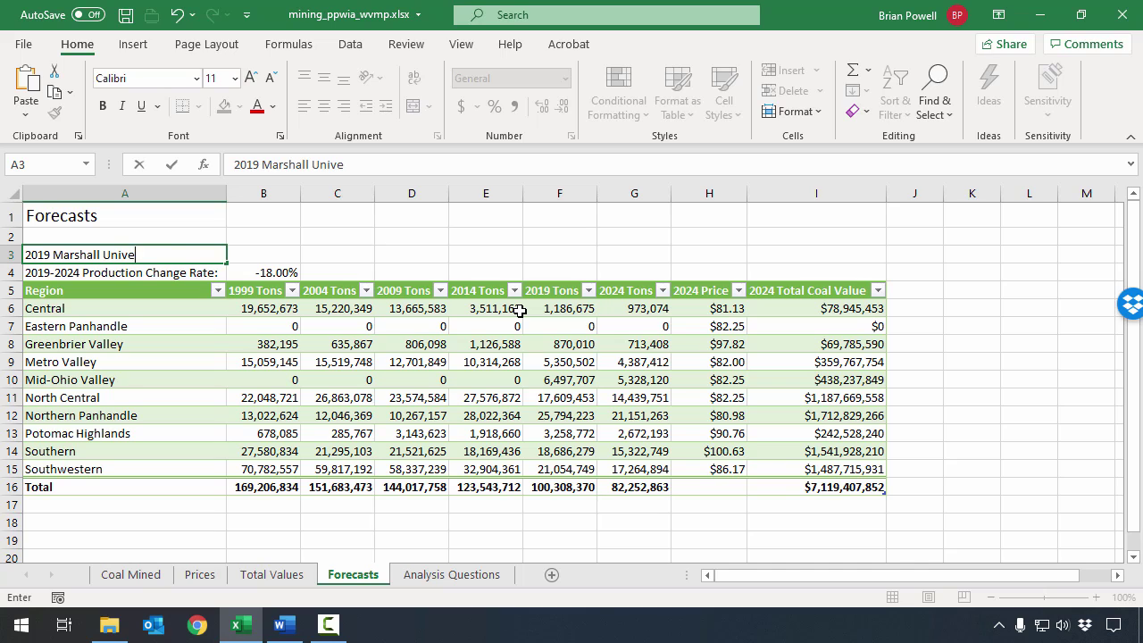
key(Return)
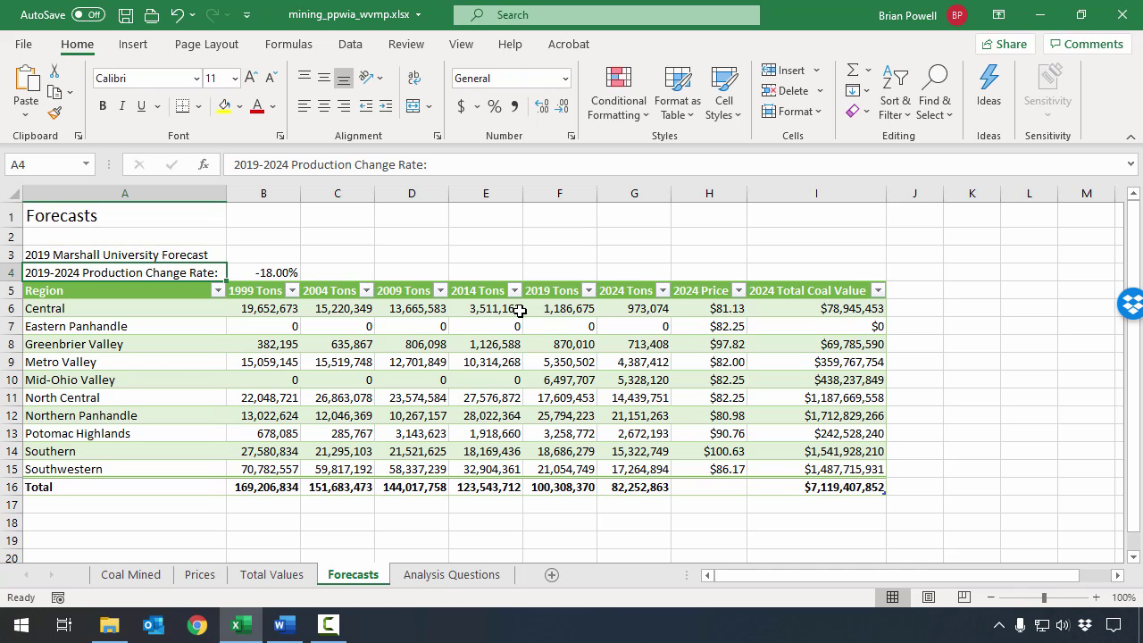
Step: Start a new scenario in Scenario Manager with the label cell A3 and the rate cell B4 as changing cells
click(256, 273)
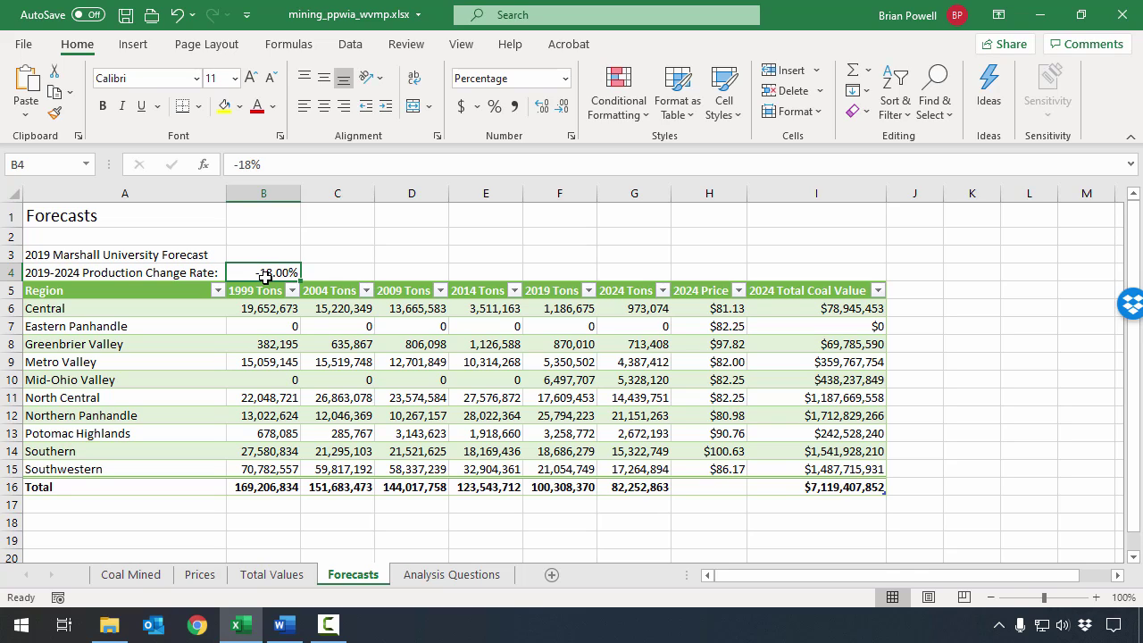
click(279, 625)
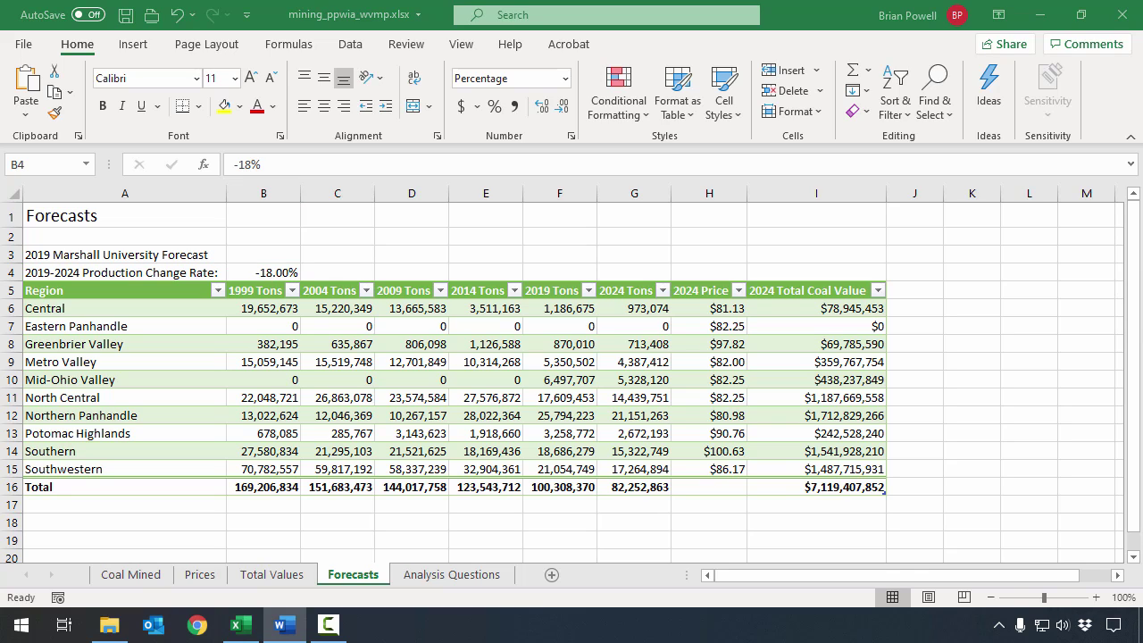
click(119, 255)
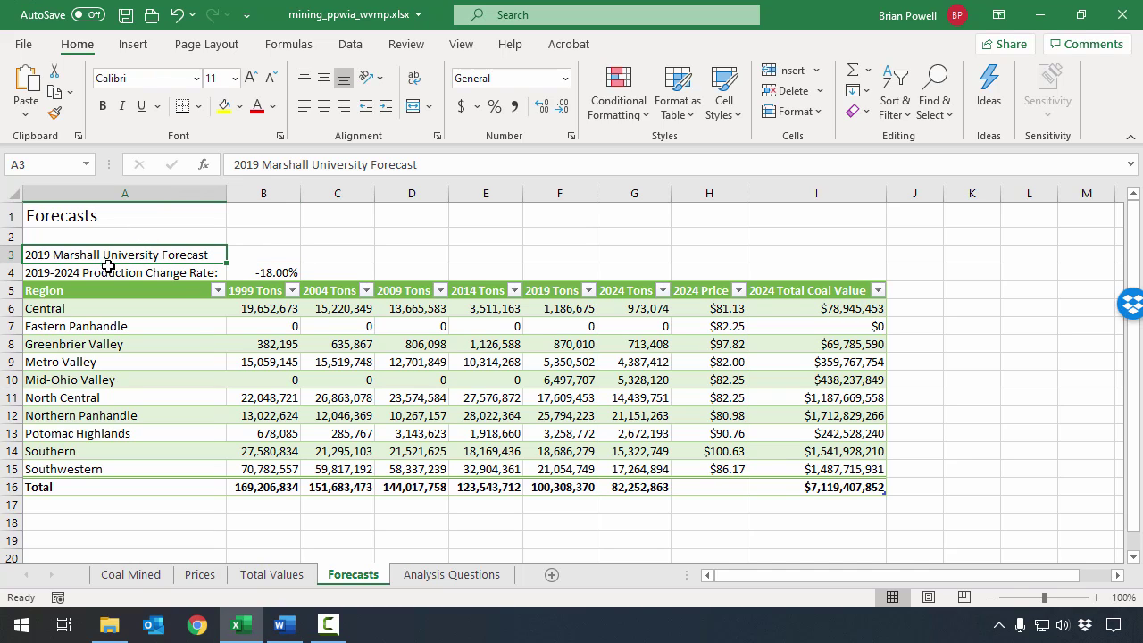
ctrl+click(277, 274)
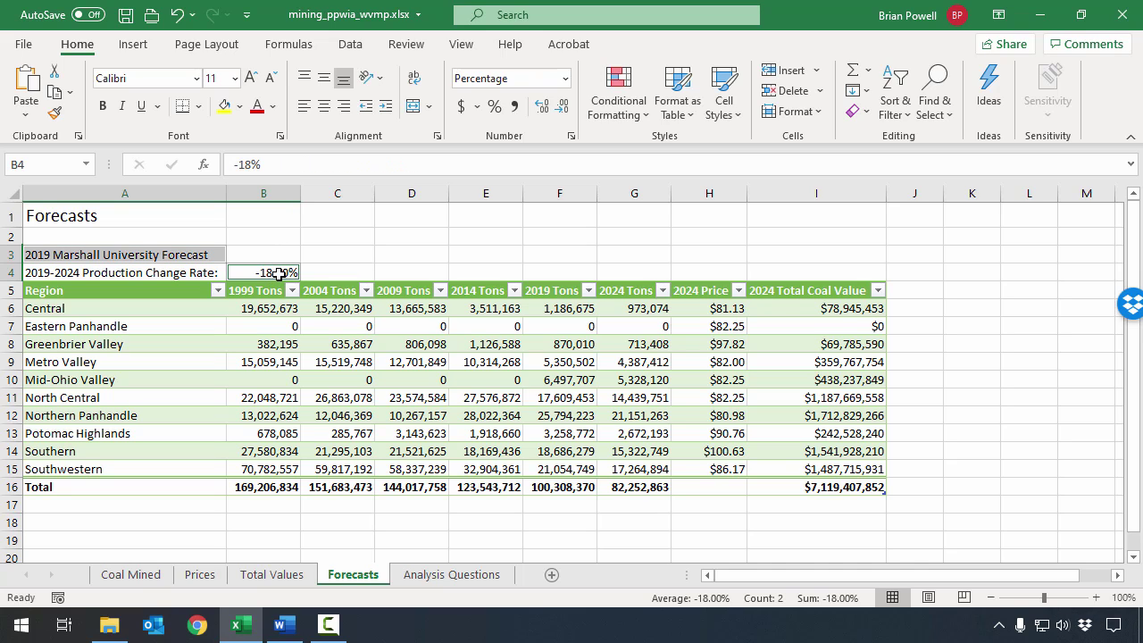
click(198, 258)
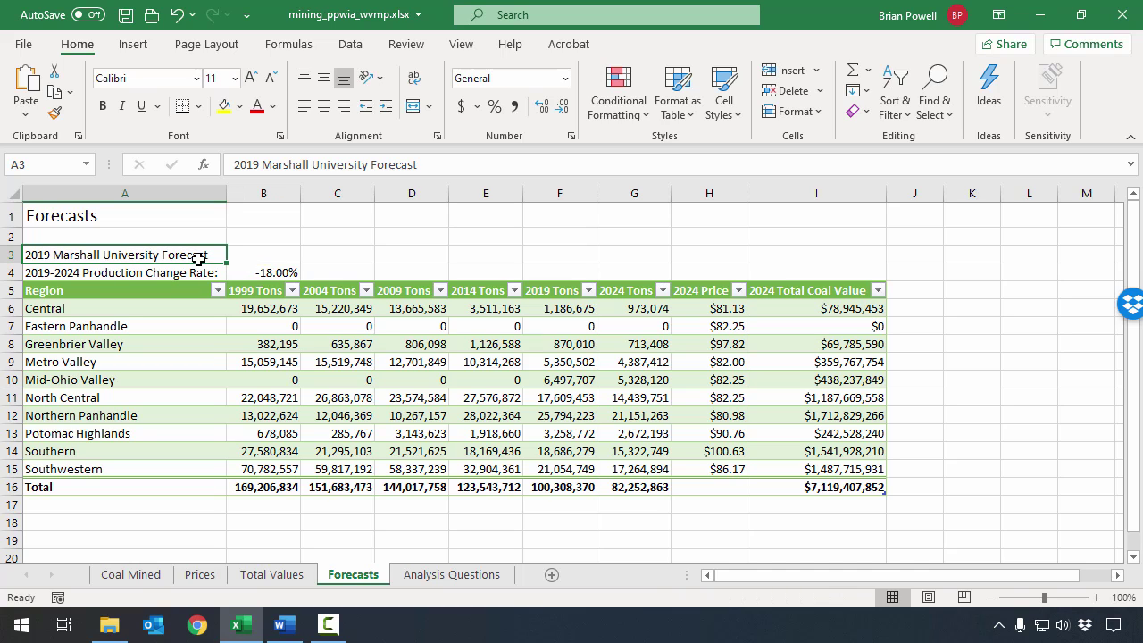
ctrl+click(281, 272)
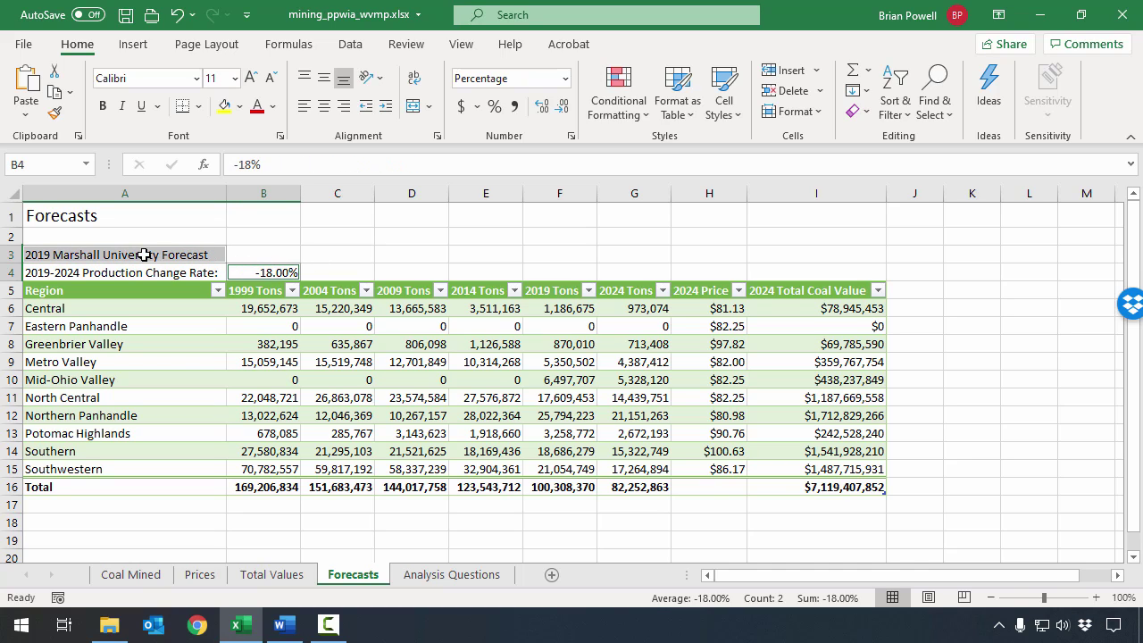
click(348, 45)
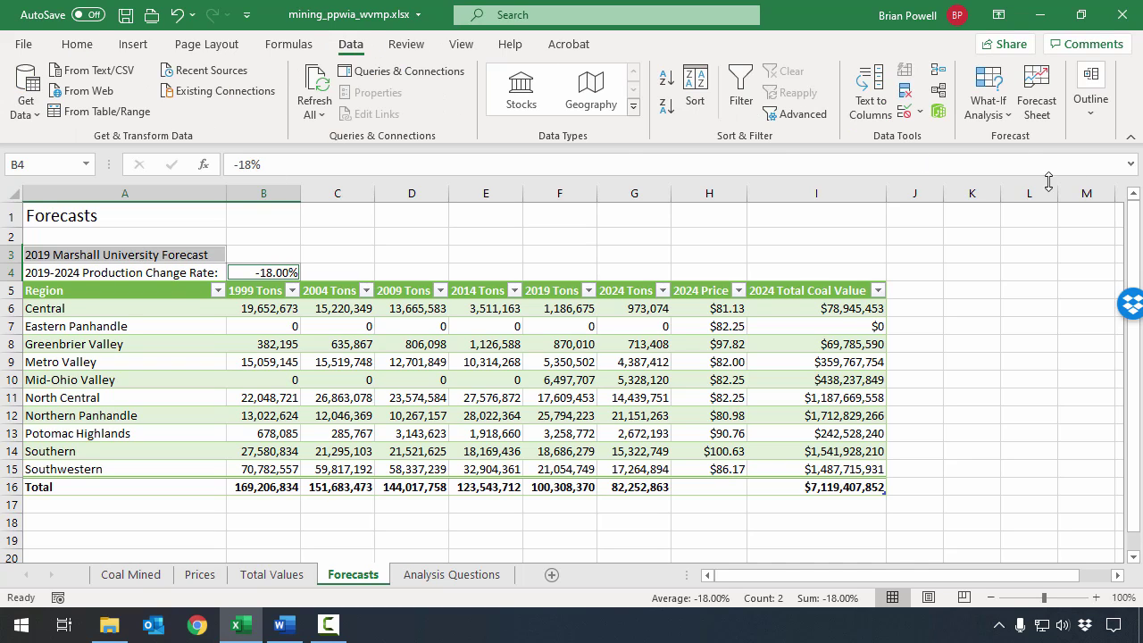
click(988, 114)
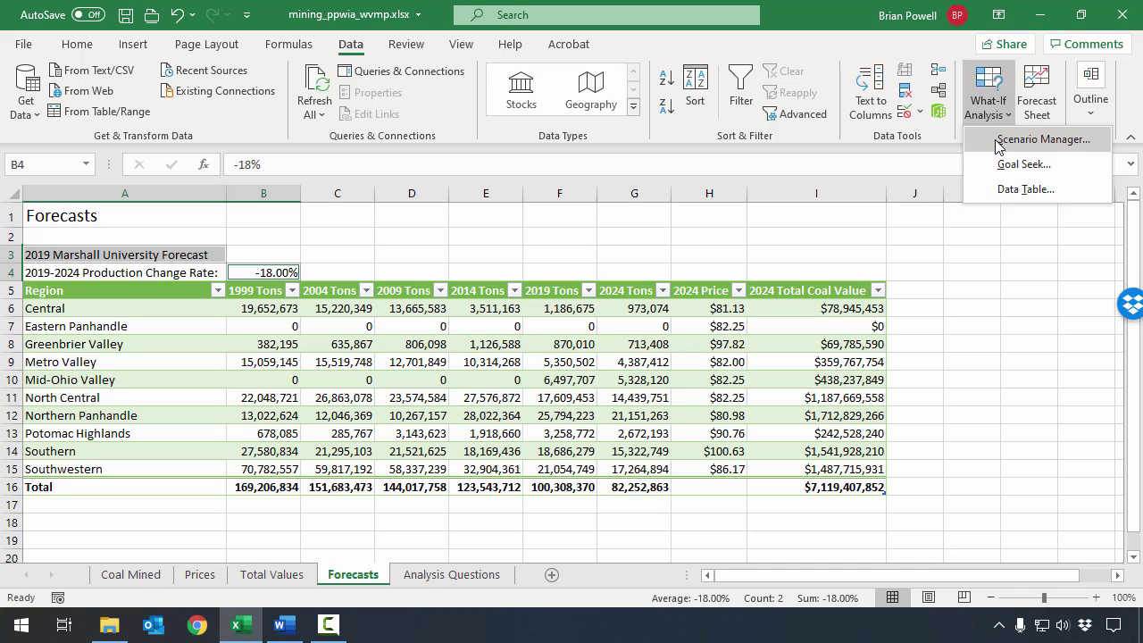
click(998, 140)
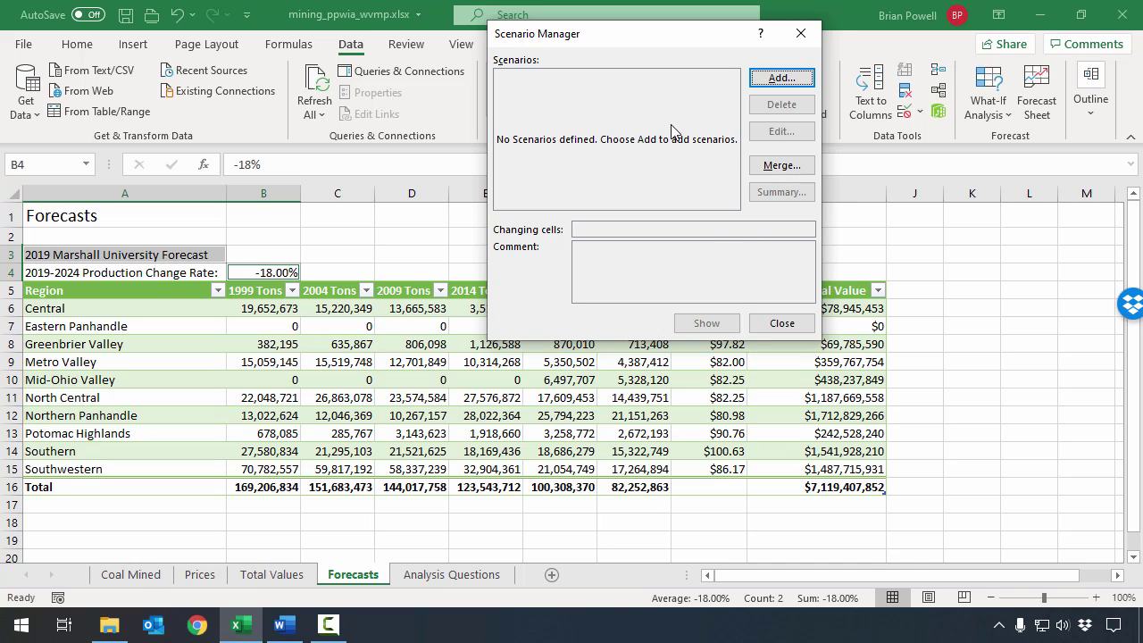
click(804, 80)
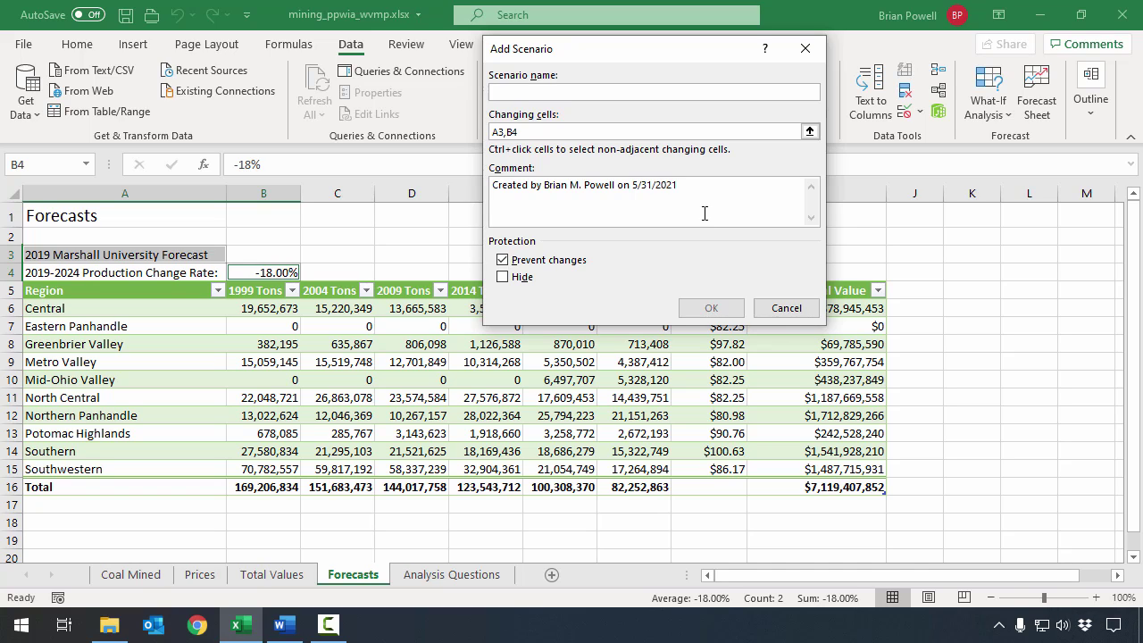
Step: Name the scenario "Marshall Forecast", save it with the current values of A3 and B4, and close Scenario Manager
text(Marshall Forecast)
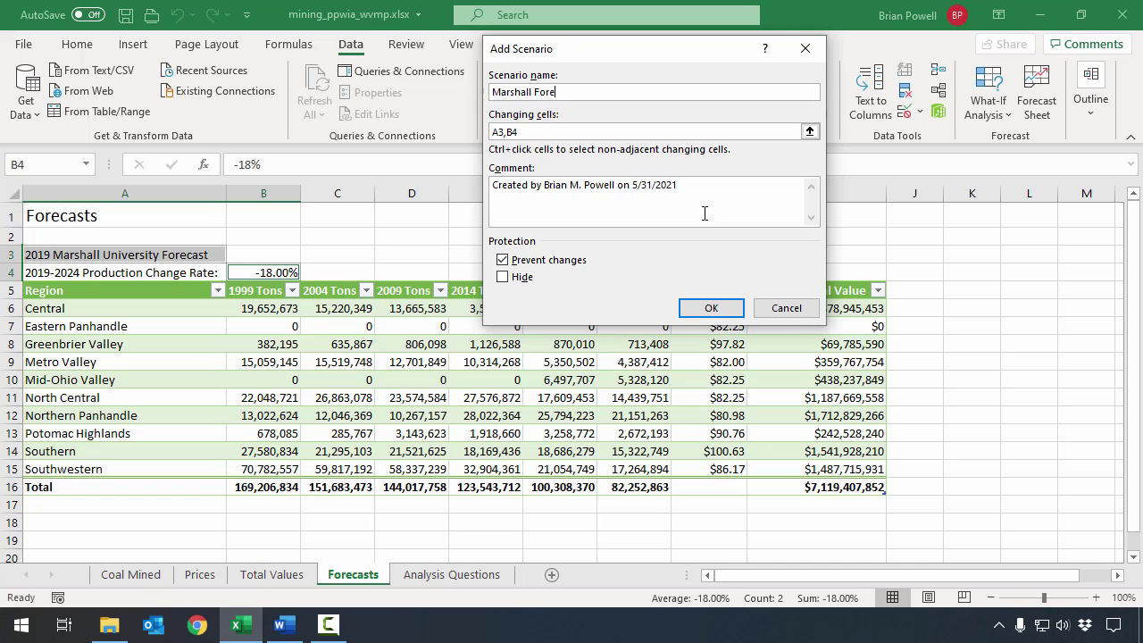
click(738, 132)
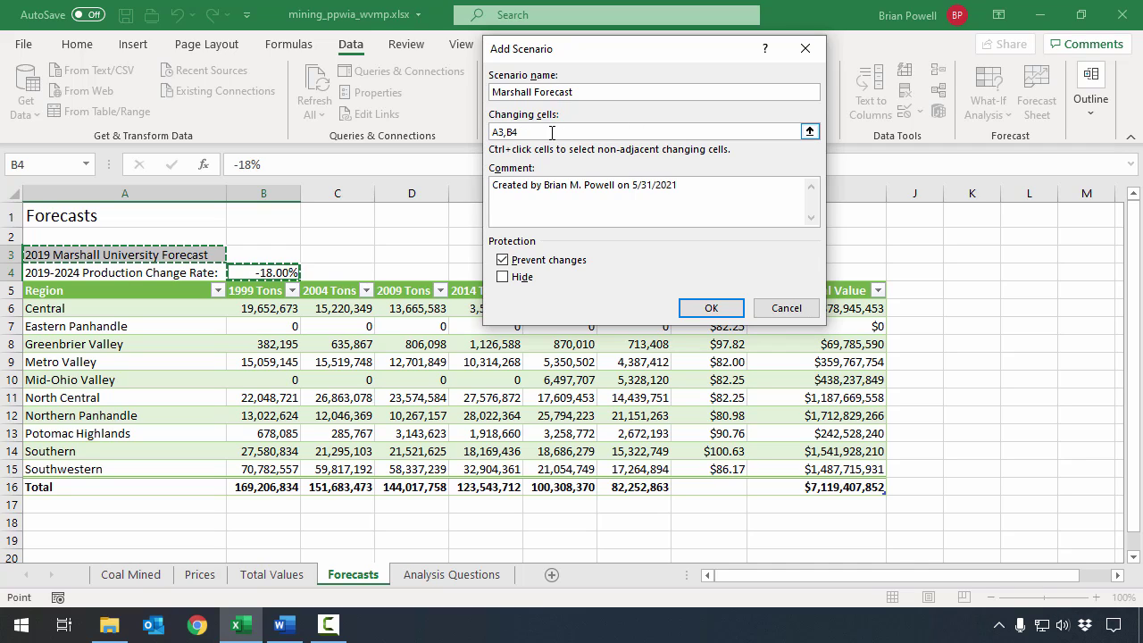
click(701, 200)
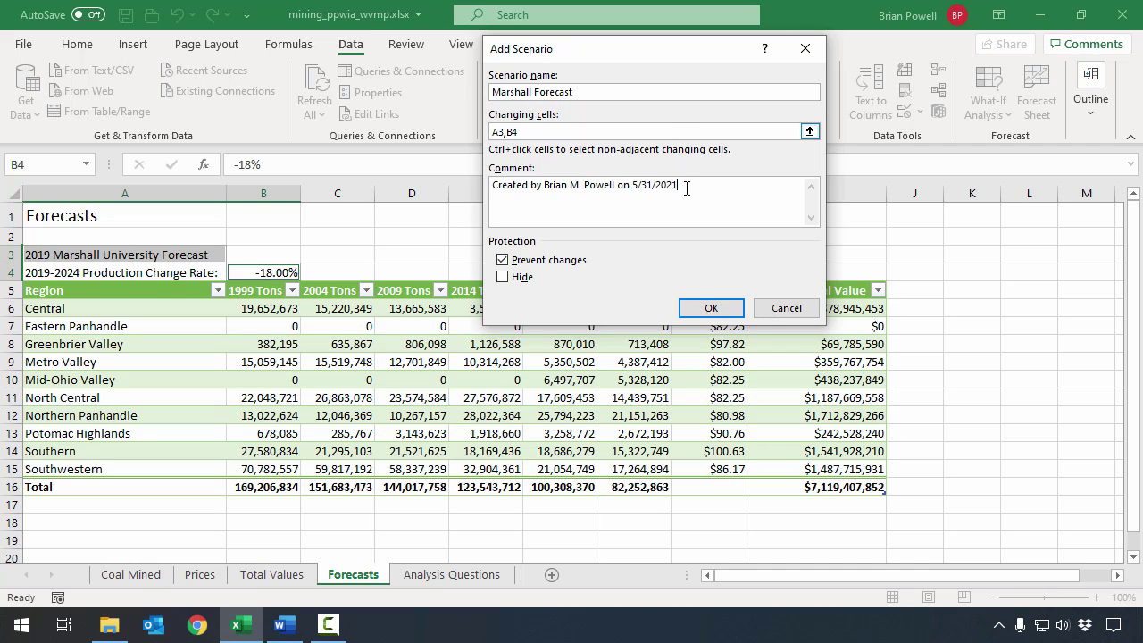
click(703, 309)
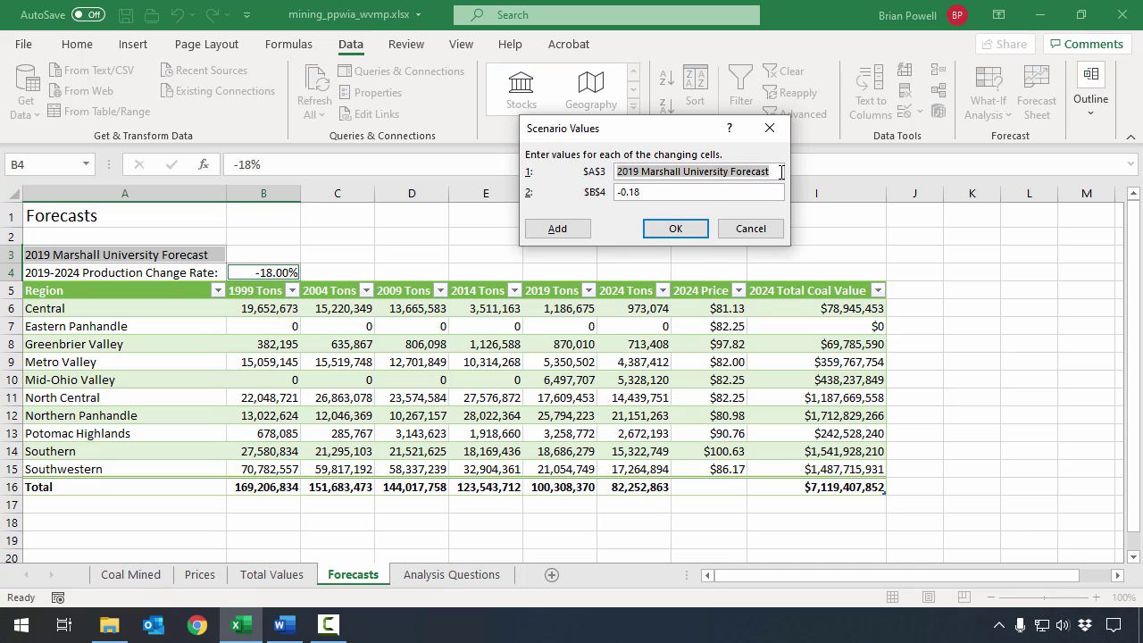
click(767, 171)
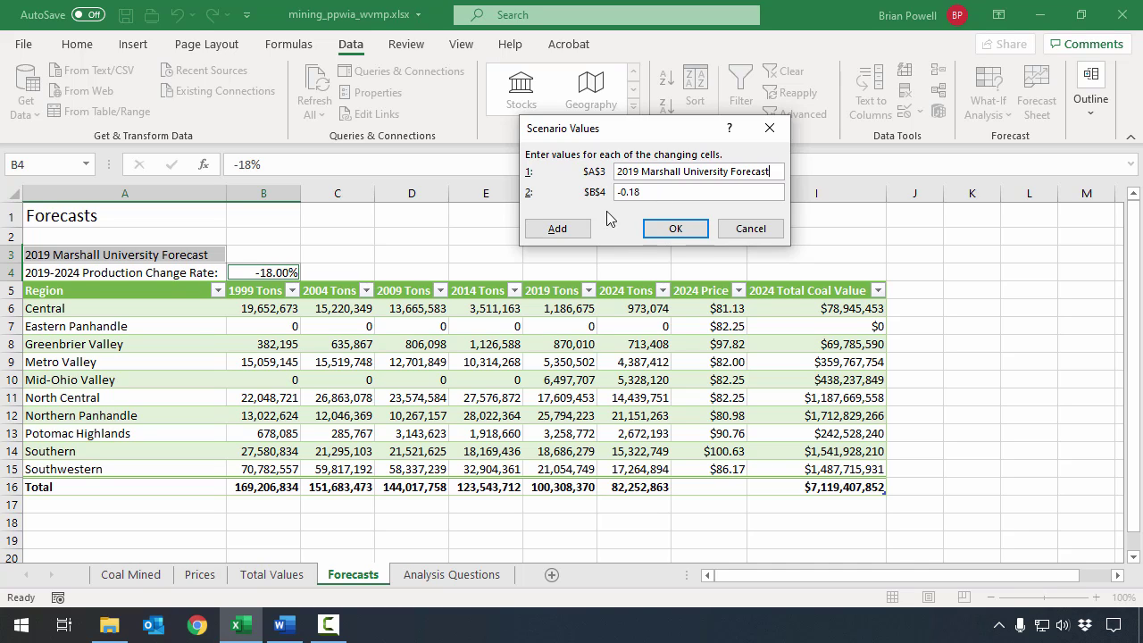
click(678, 229)
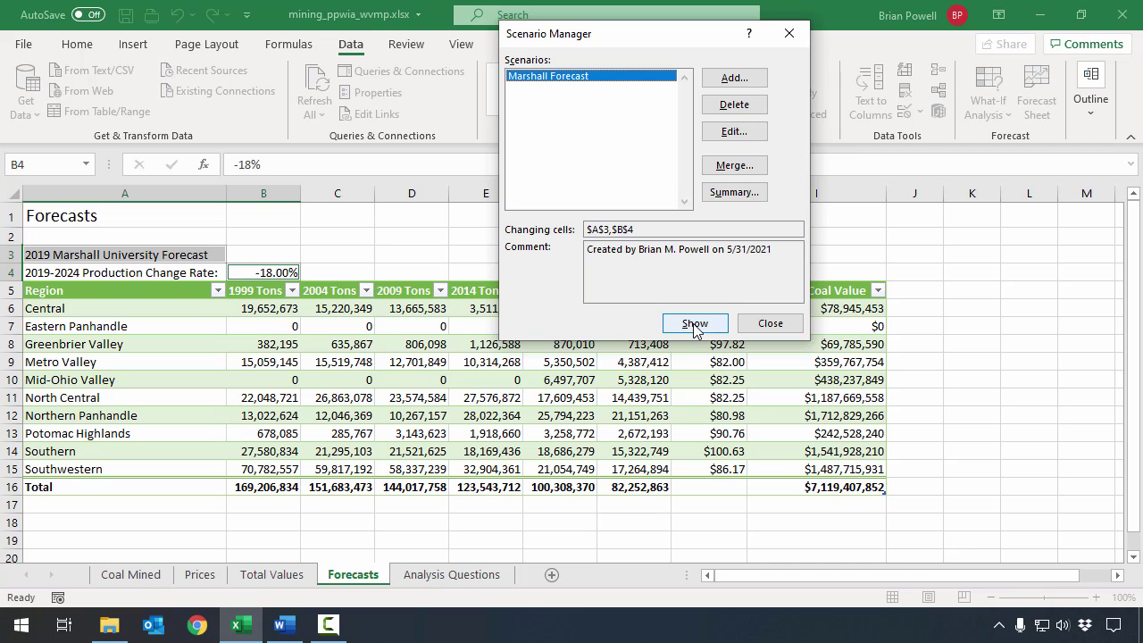
click(770, 327)
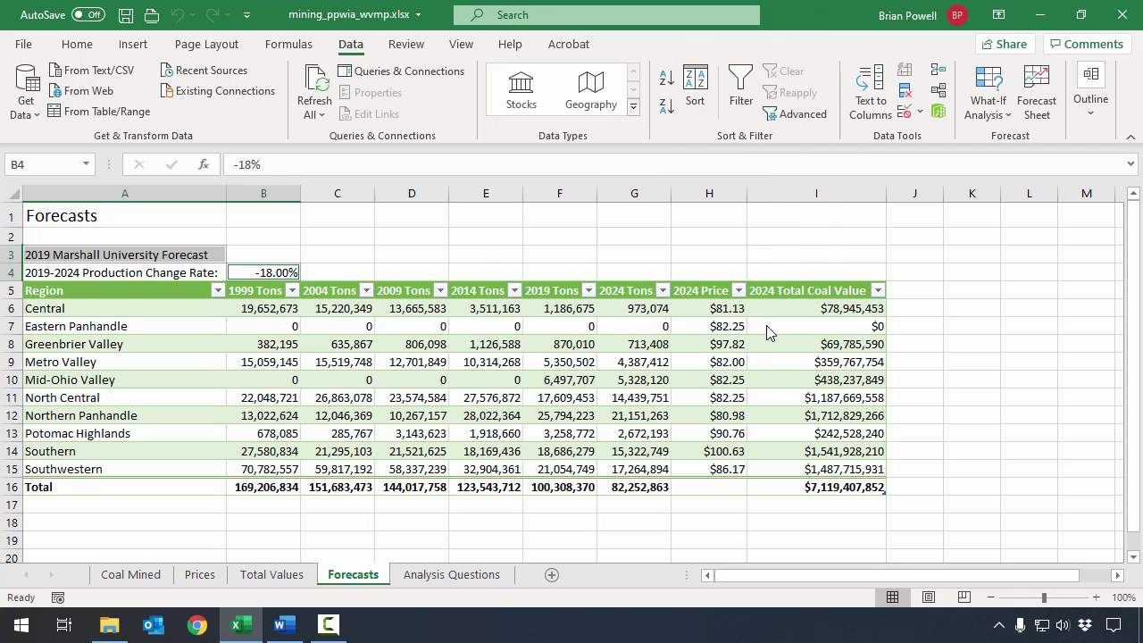
Step: Change the scenario label in A3 to "10% Drop"
key(alt+Tab)
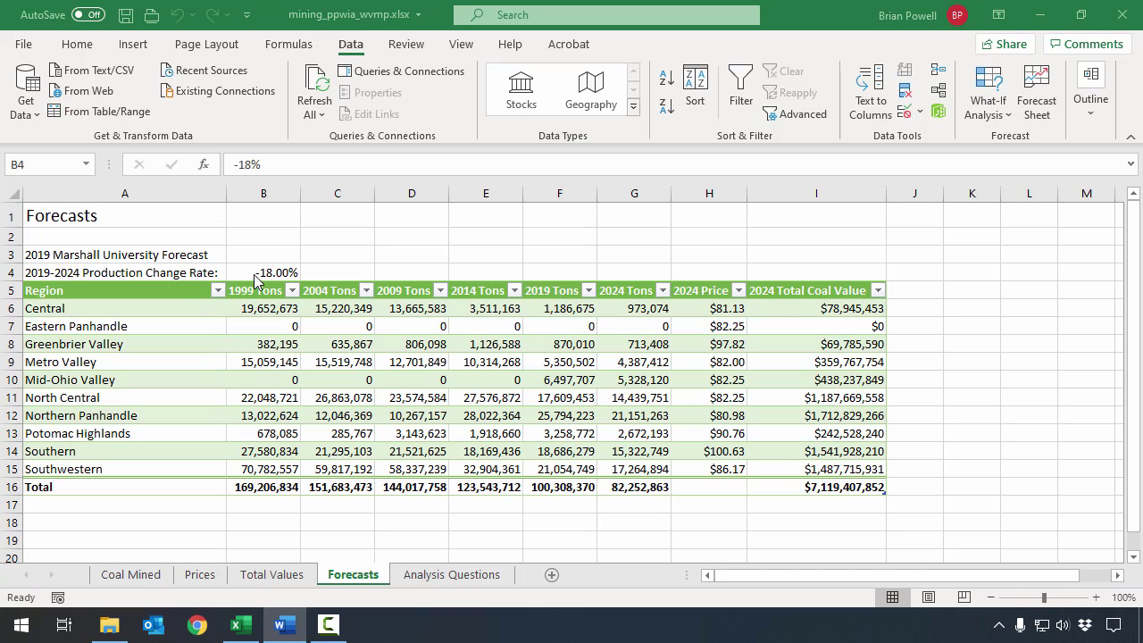
click(185, 255)
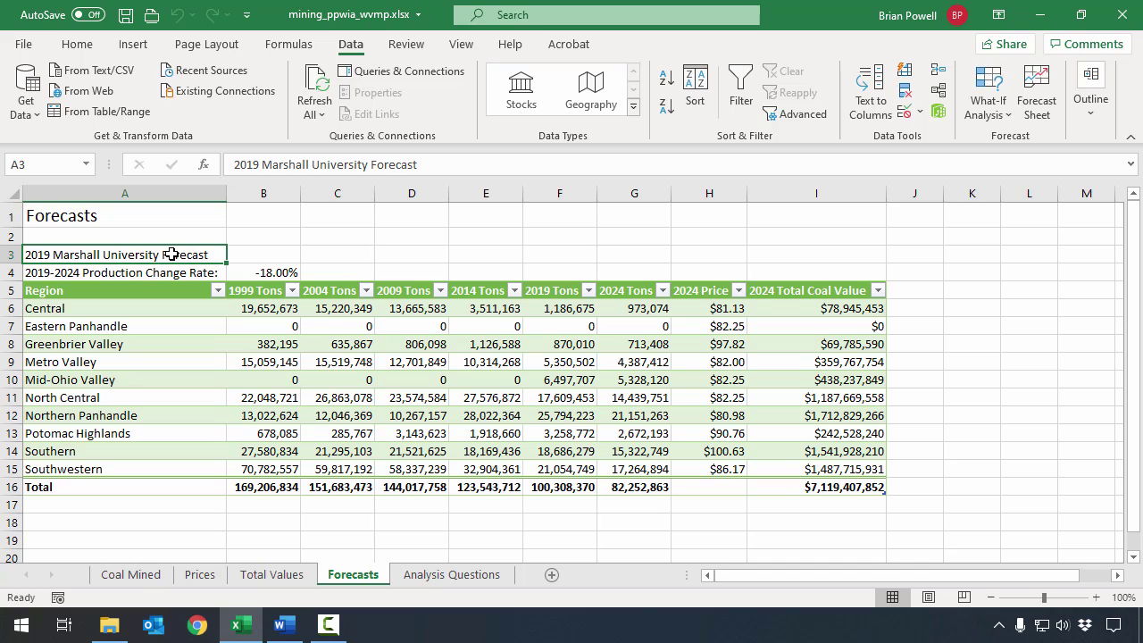
text(10% Drop)
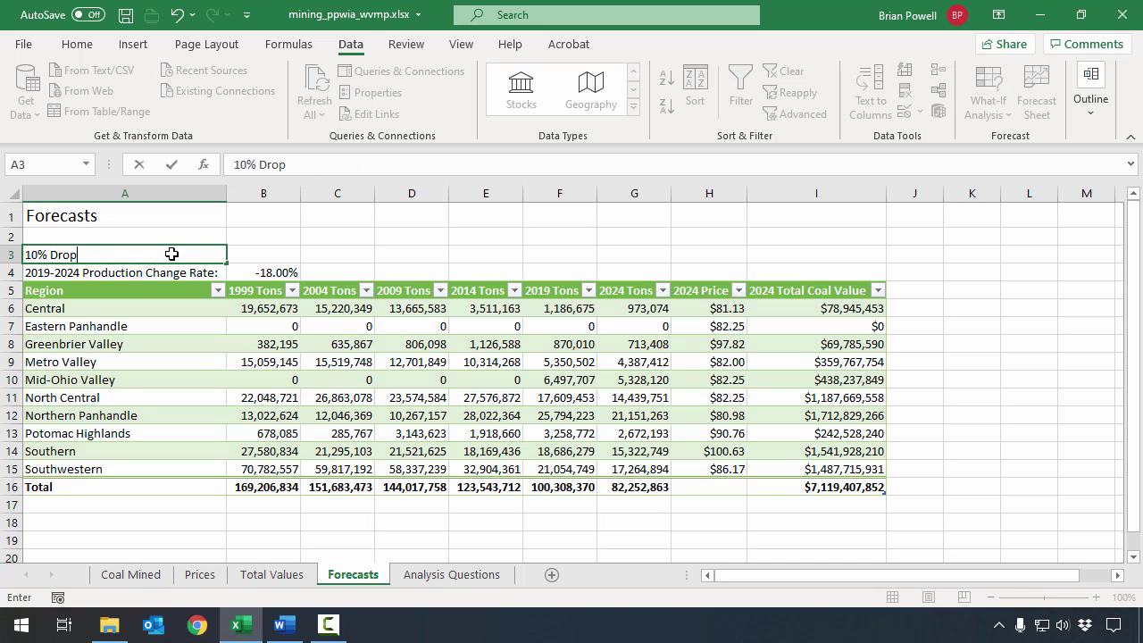
key(Return)
click(171, 255)
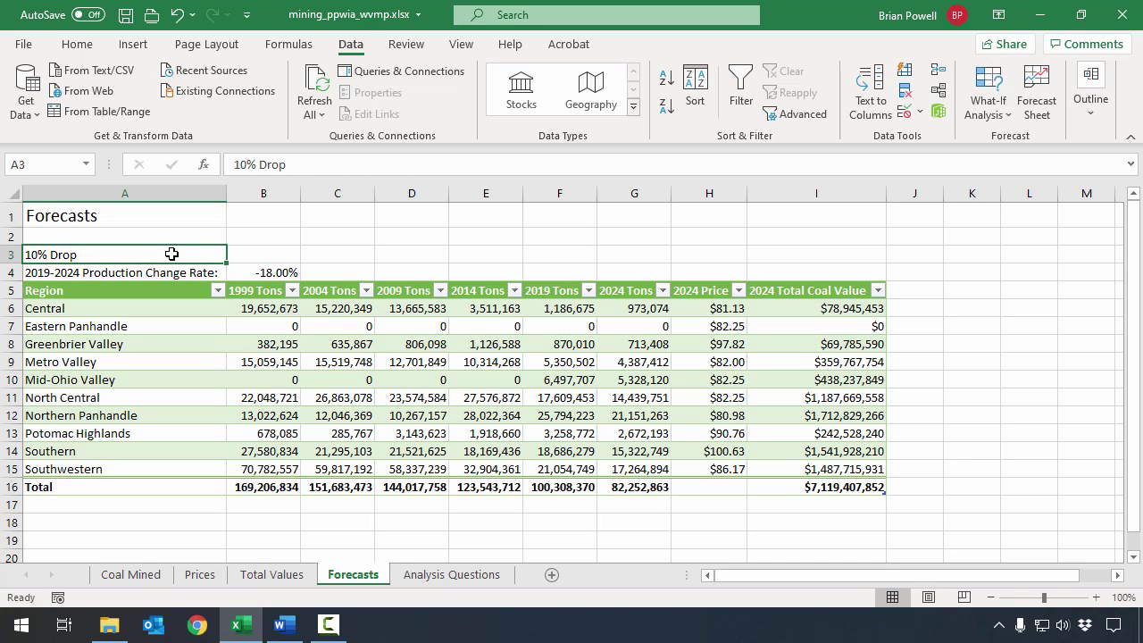
Step: Set the 2019-2024 production change rate in B4 to -10% and check the 2024 Tons formulas and total
click(267, 272)
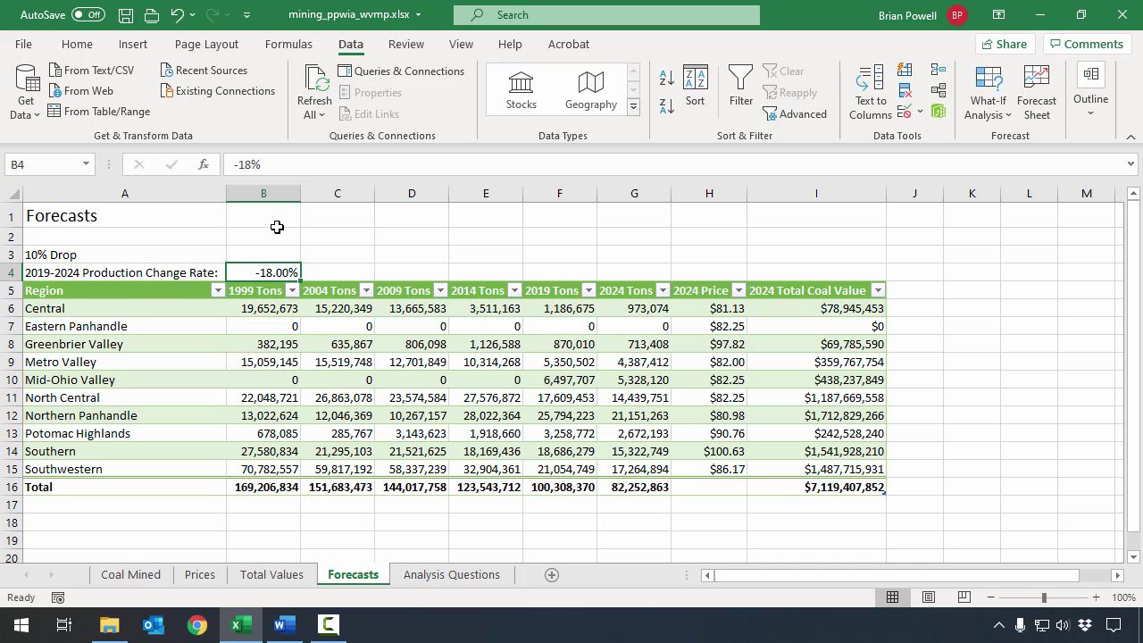
text(-10%)
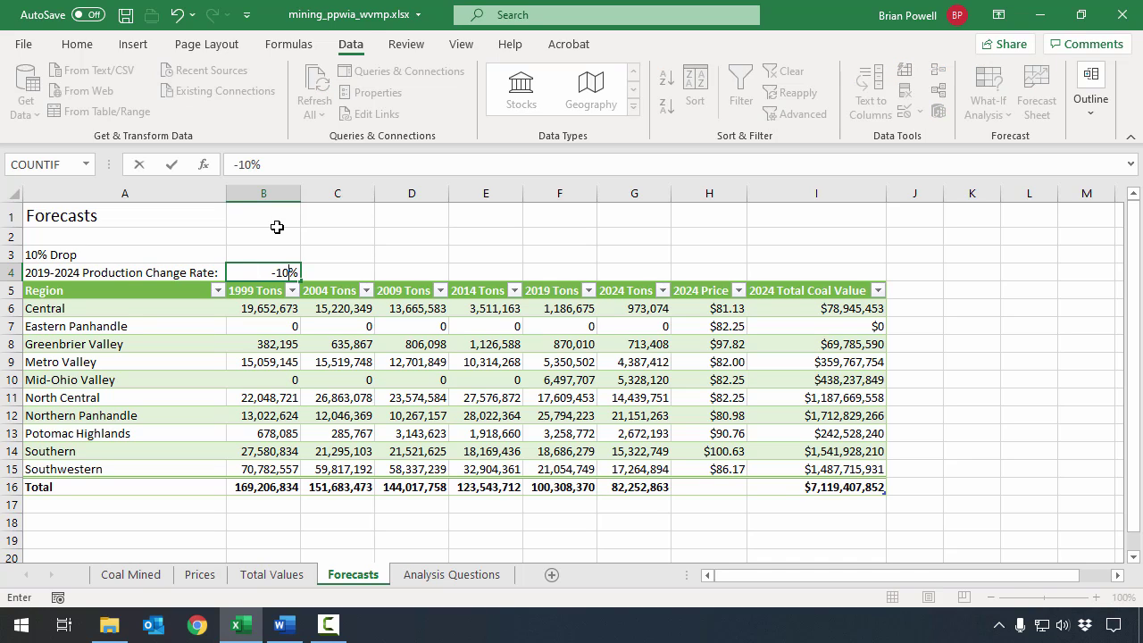
key(Return)
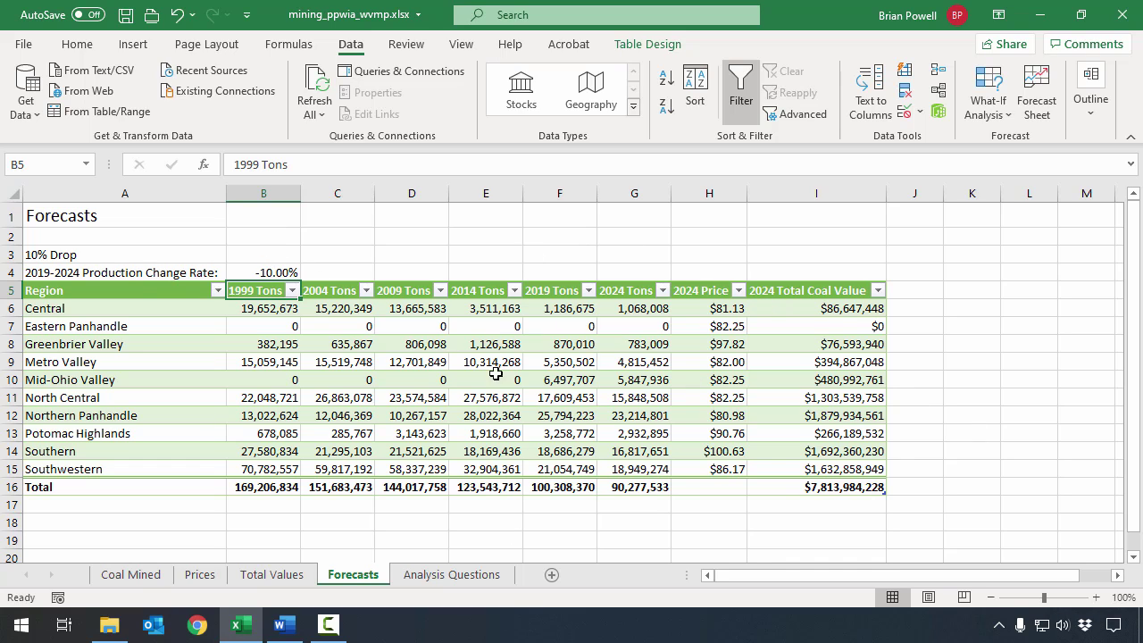
click(656, 465)
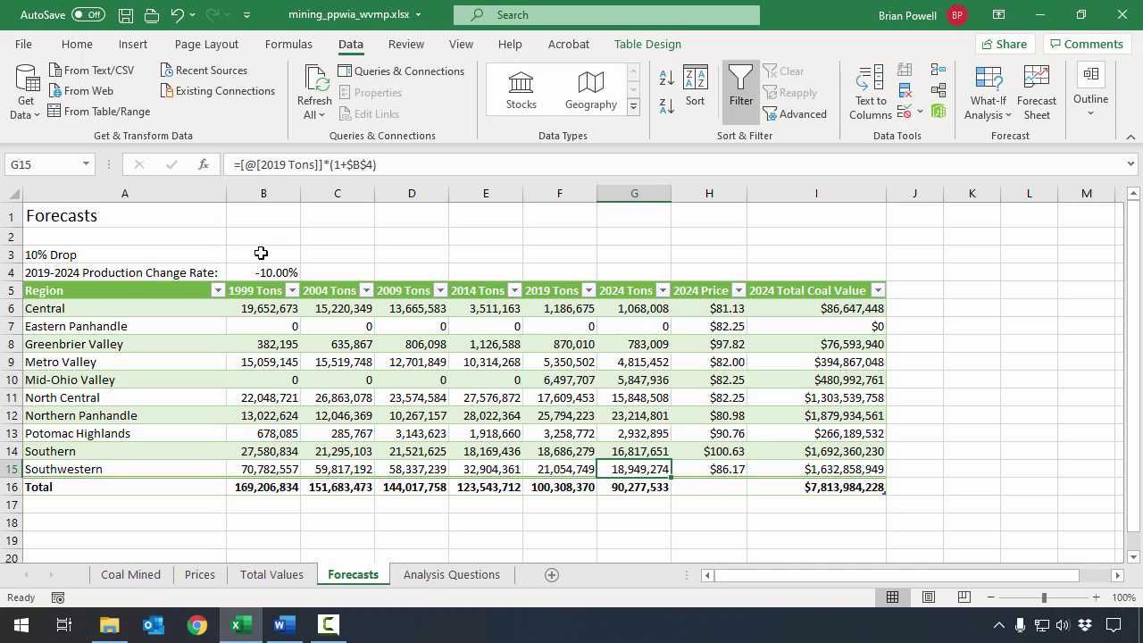
click(636, 487)
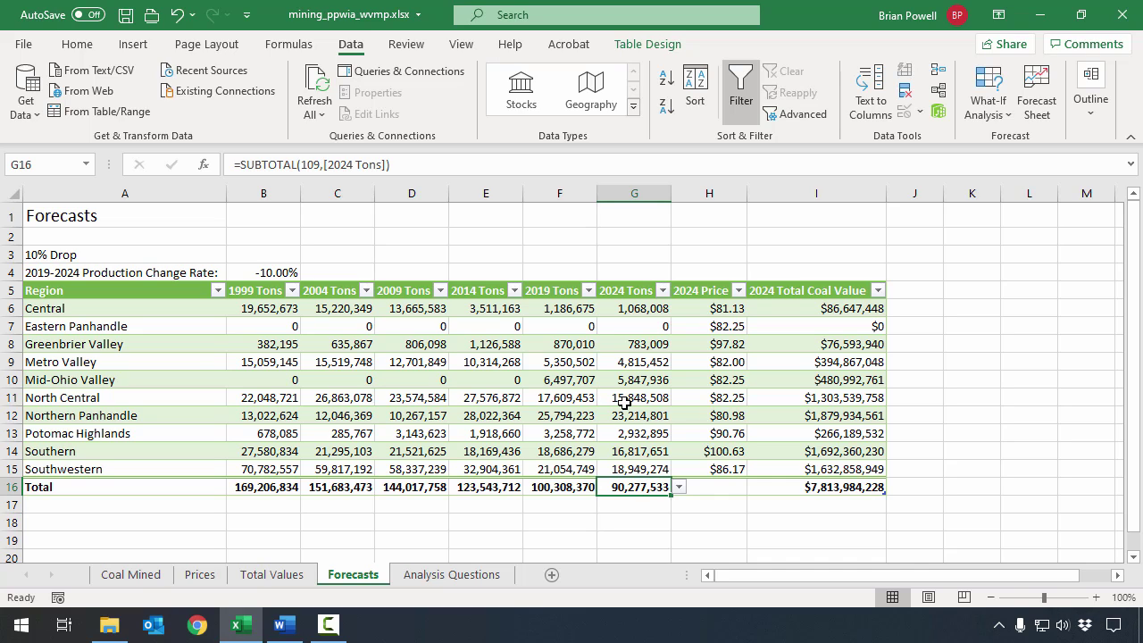
Step: Add a scenario named "10% Drop" with A3 and B4 as changing cells, keeping their current values
click(73, 254)
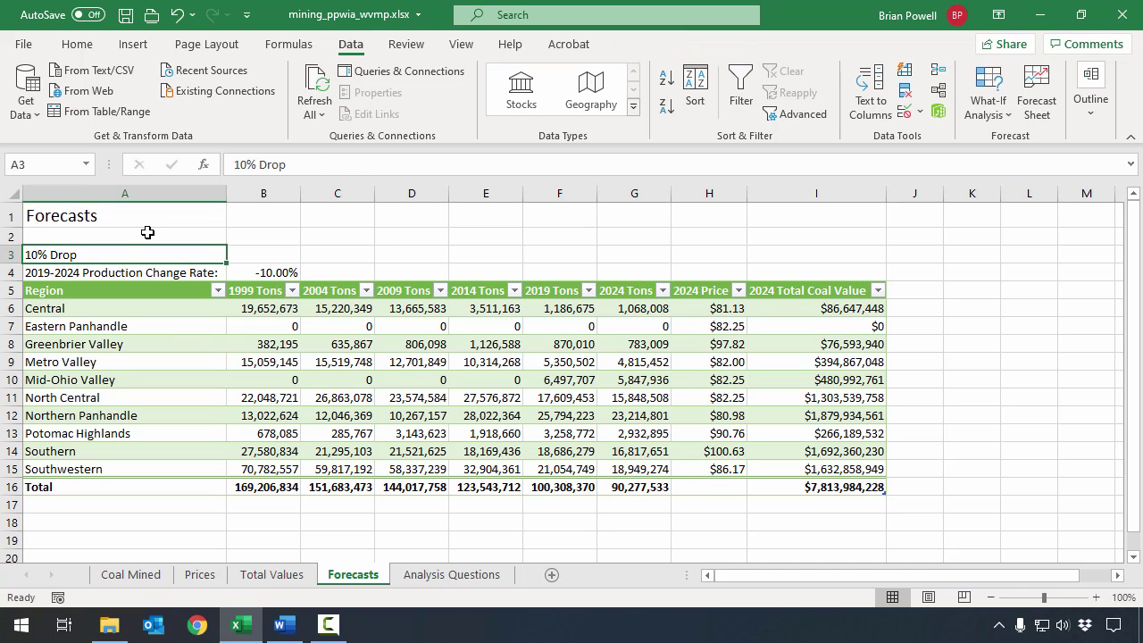
ctrl+click(271, 273)
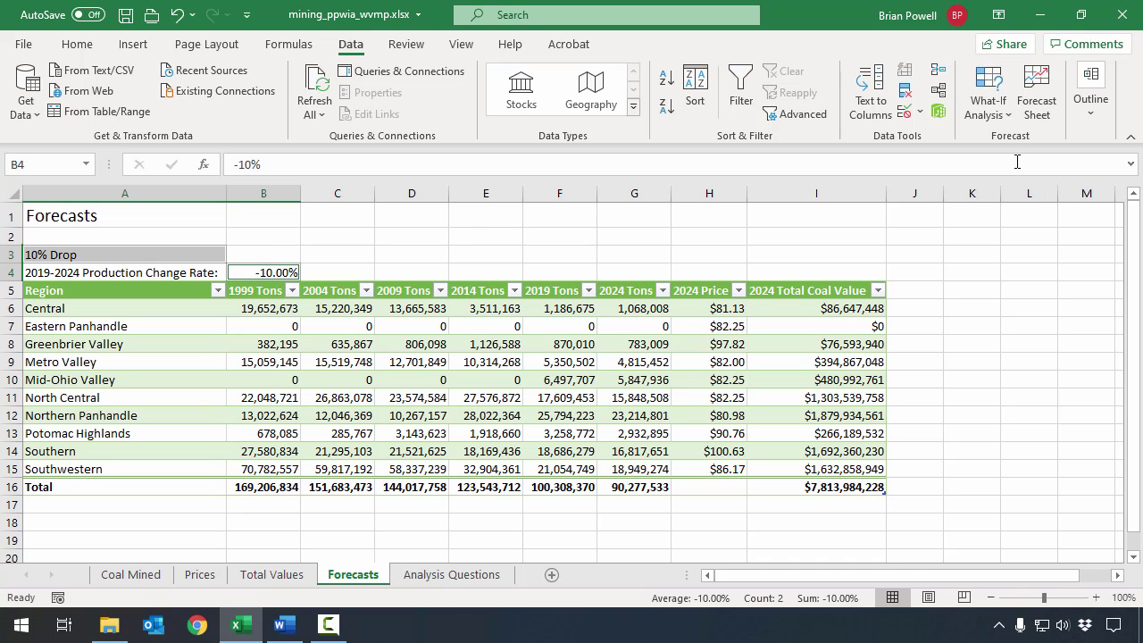
click(988, 108)
click(1042, 139)
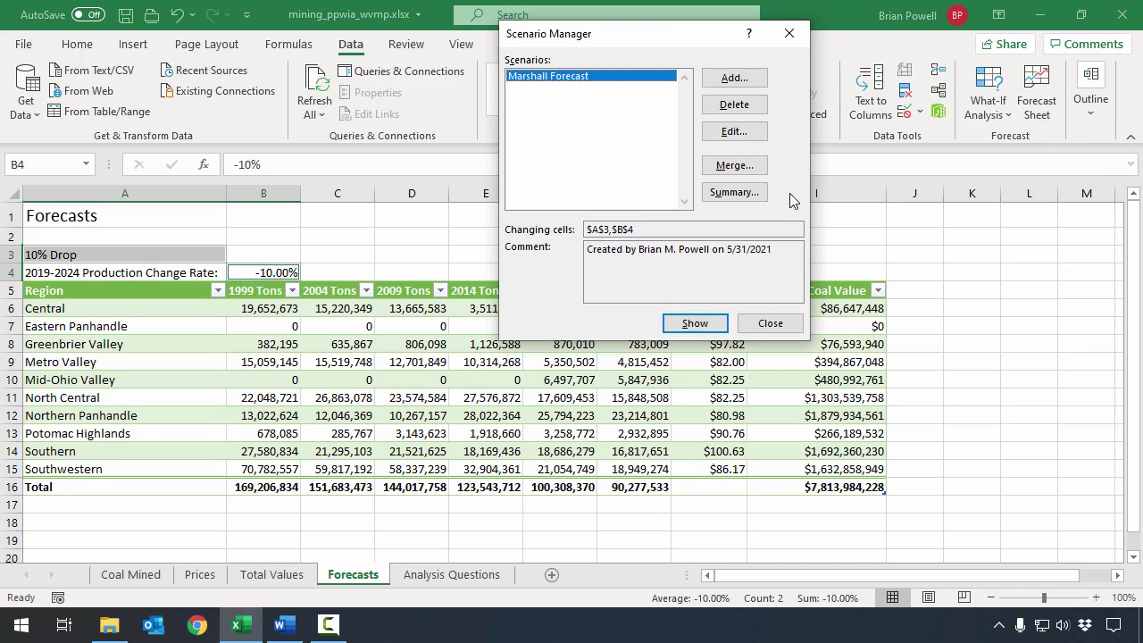
click(735, 78)
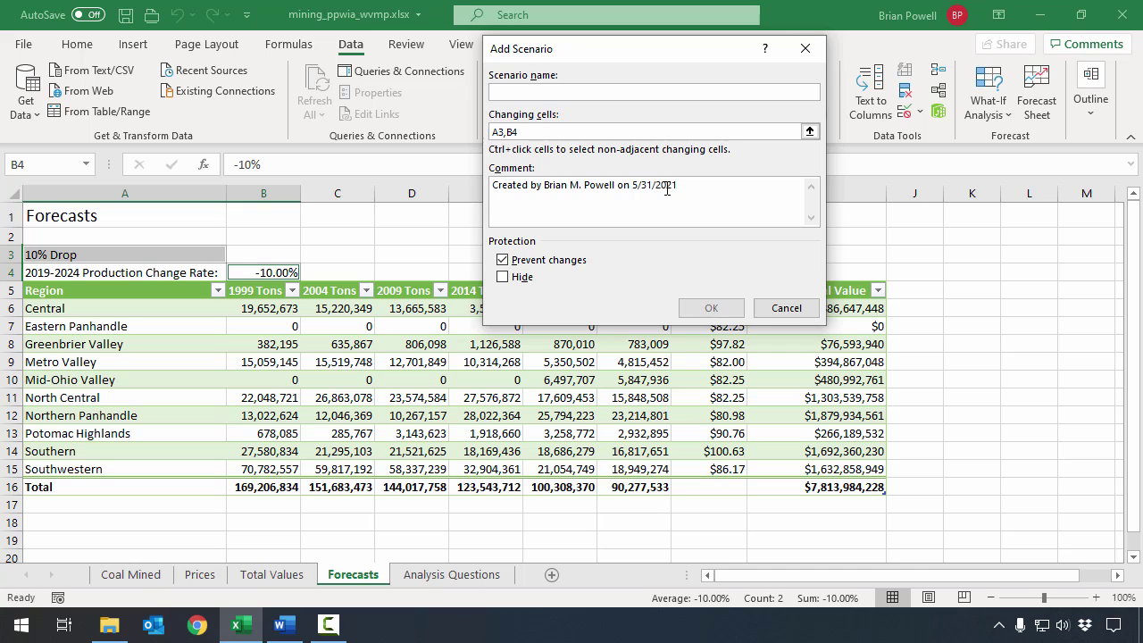
text(10% Drop)
click(719, 308)
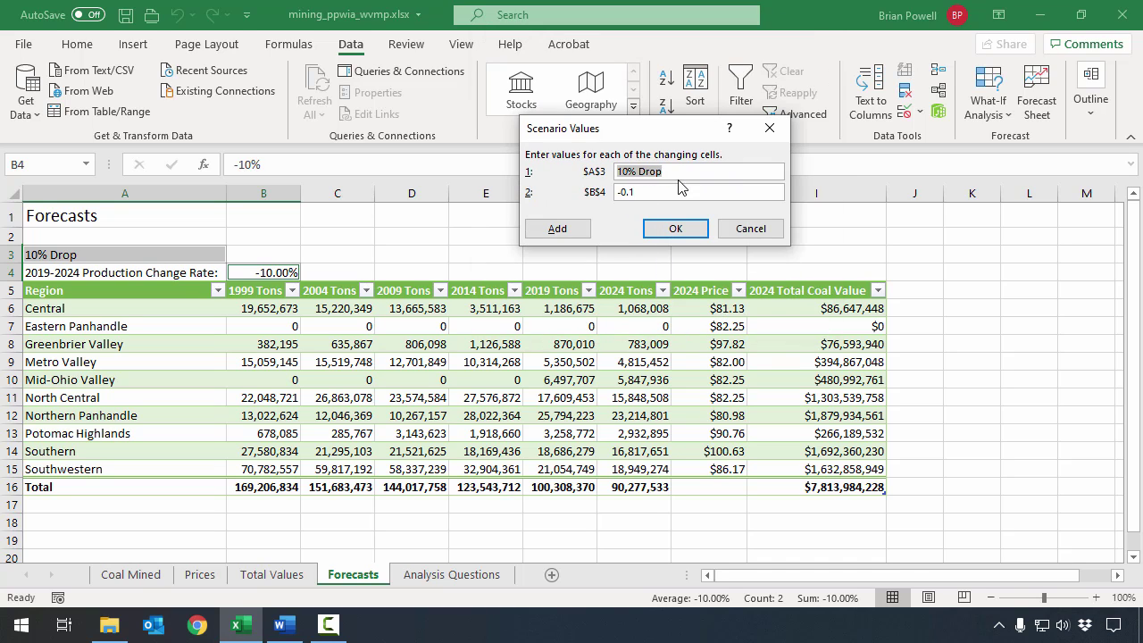
click(675, 229)
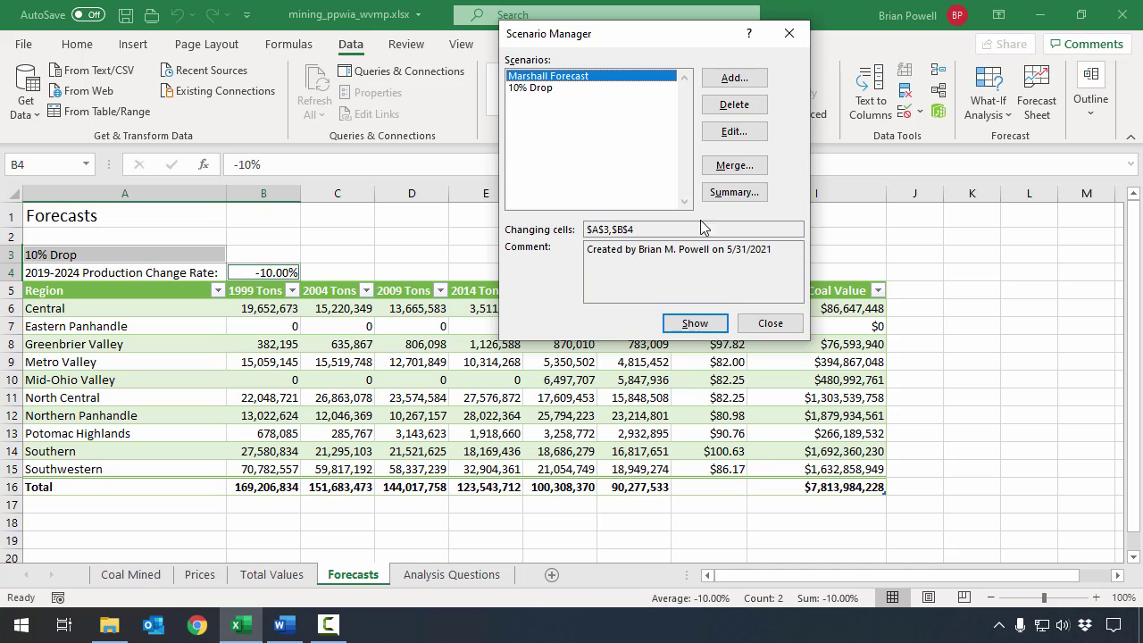
Step: Show the Marshall Forecast and 10% Drop scenarios alternately to compare them, ending on Marshall Forecast, and close Scenario Manager
click(561, 93)
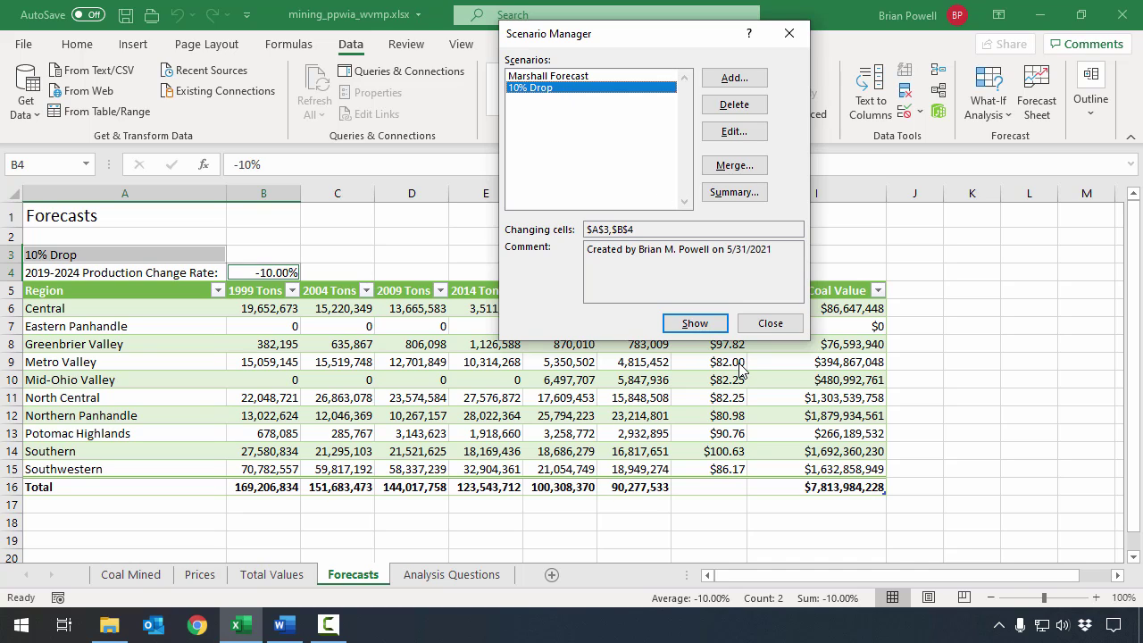
click(611, 77)
click(696, 324)
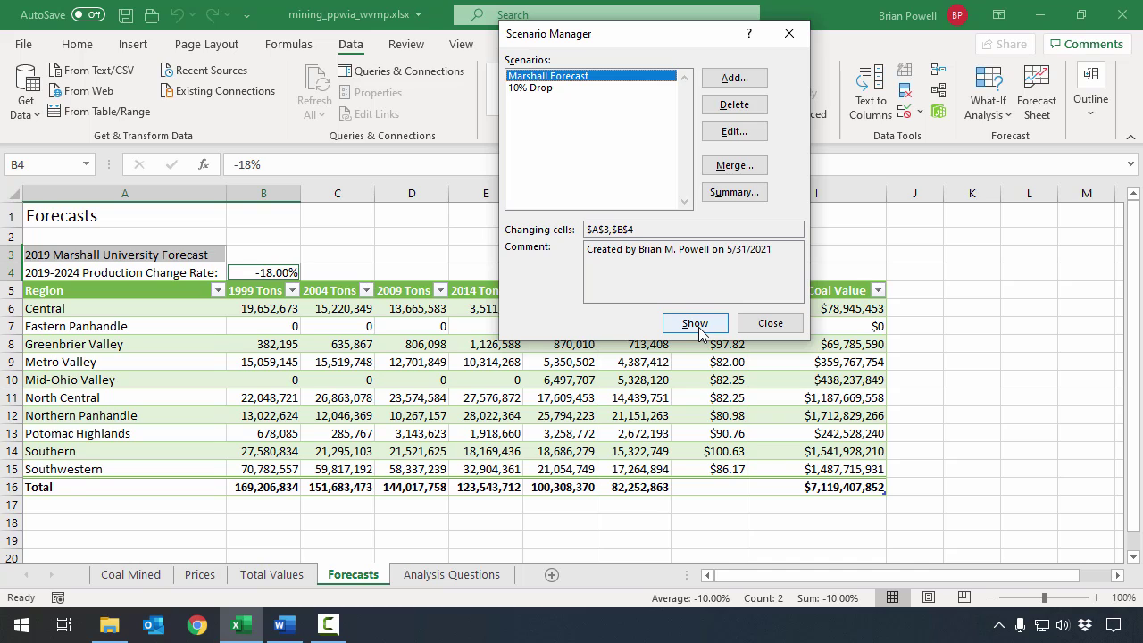
click(559, 89)
click(695, 324)
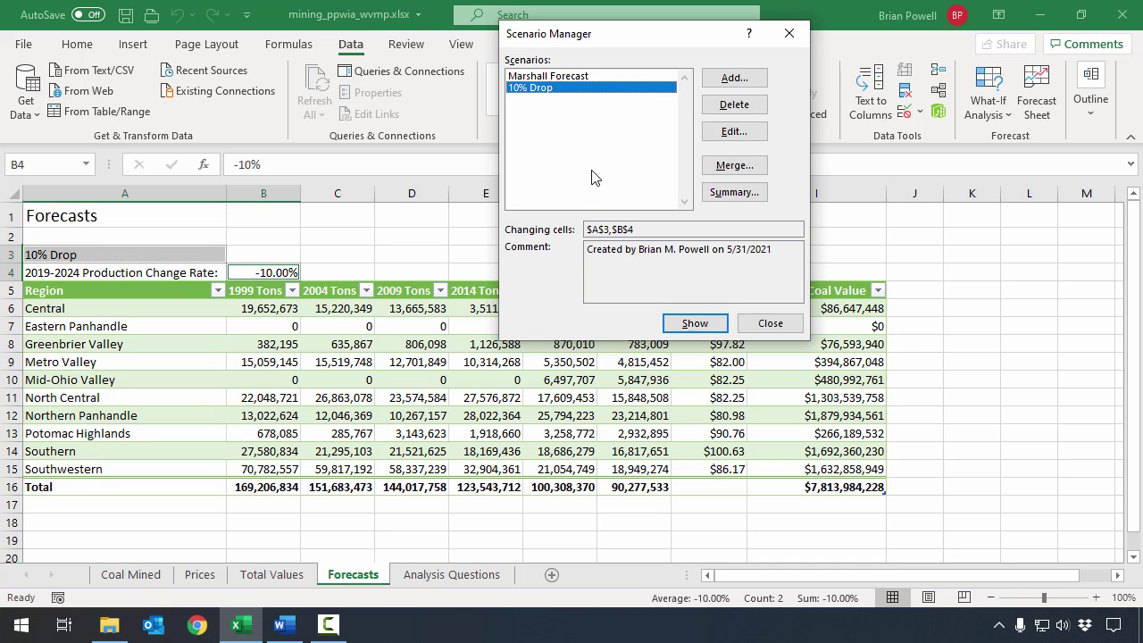
click(570, 77)
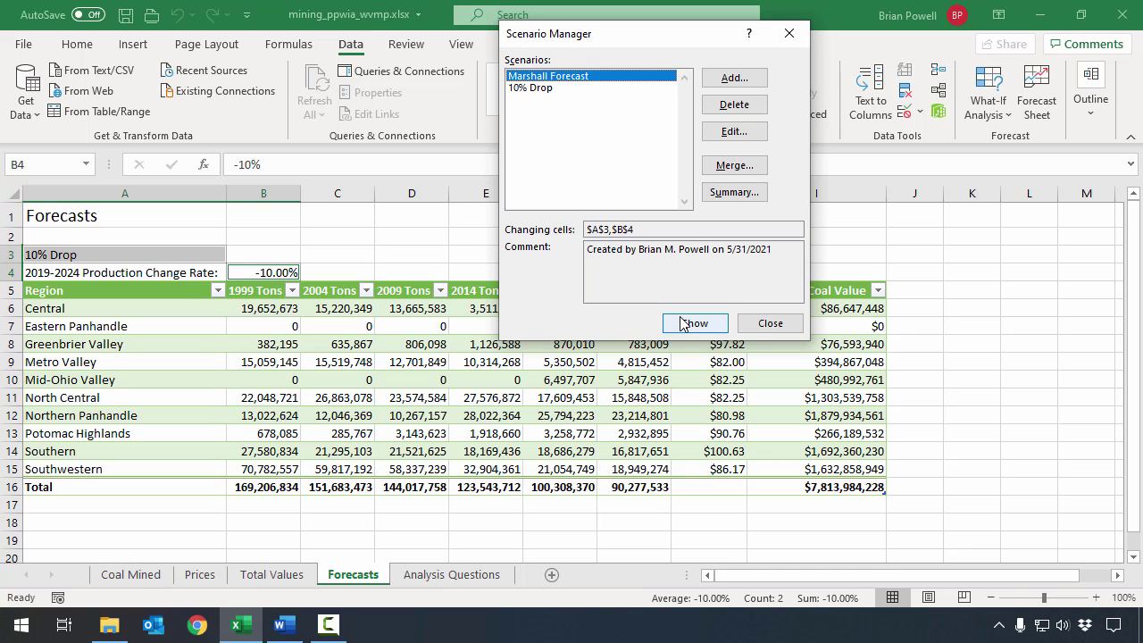
click(684, 325)
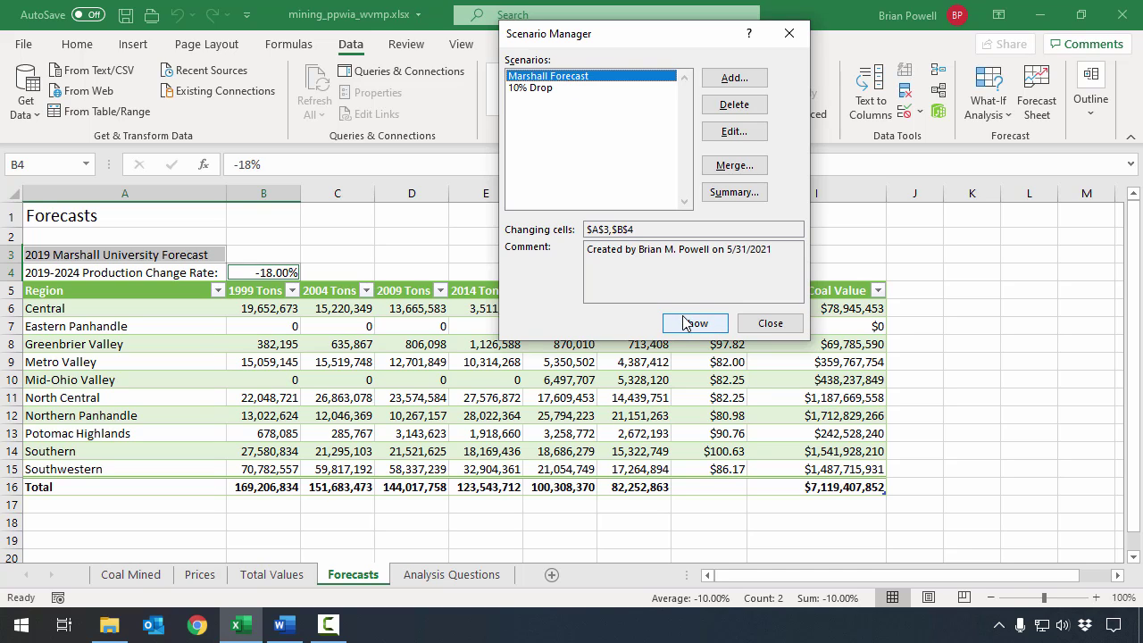
click(556, 87)
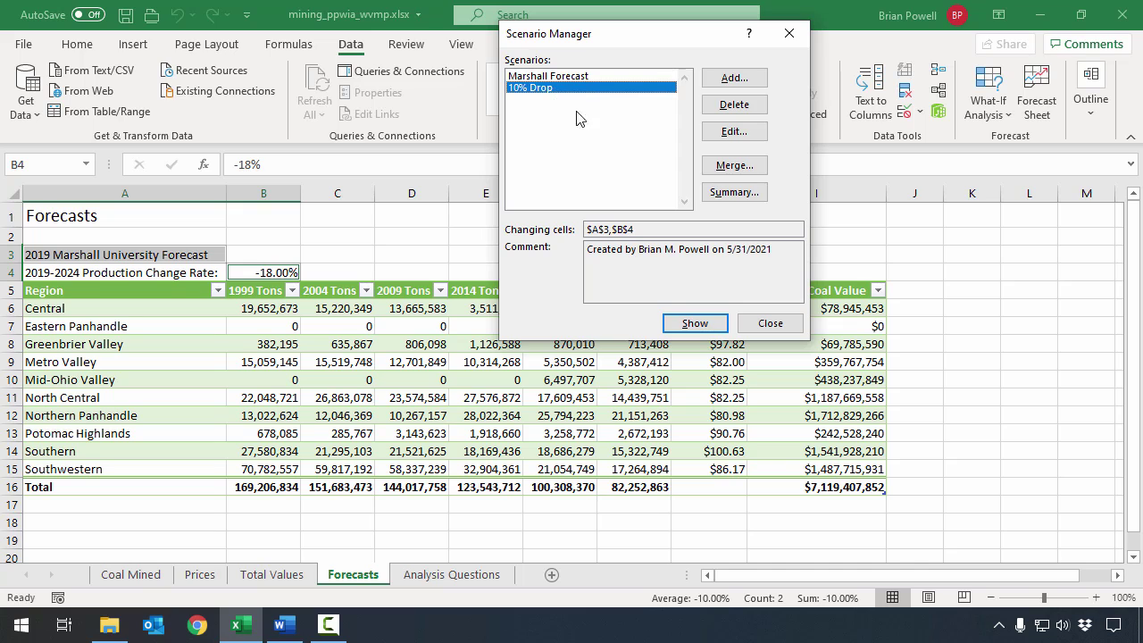
click(693, 323)
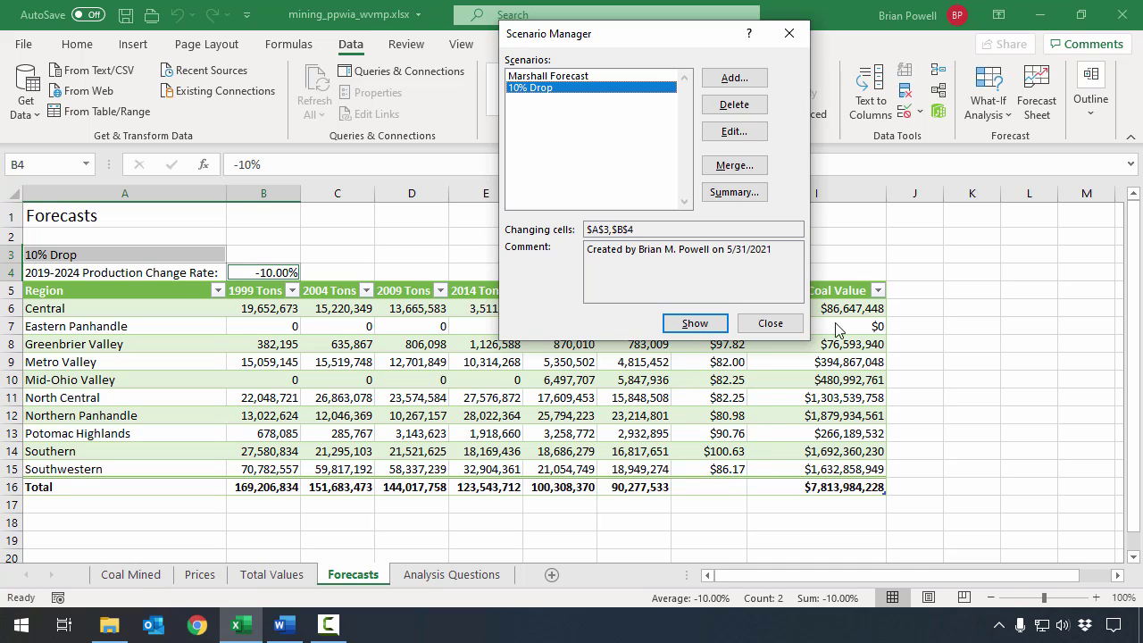
click(555, 77)
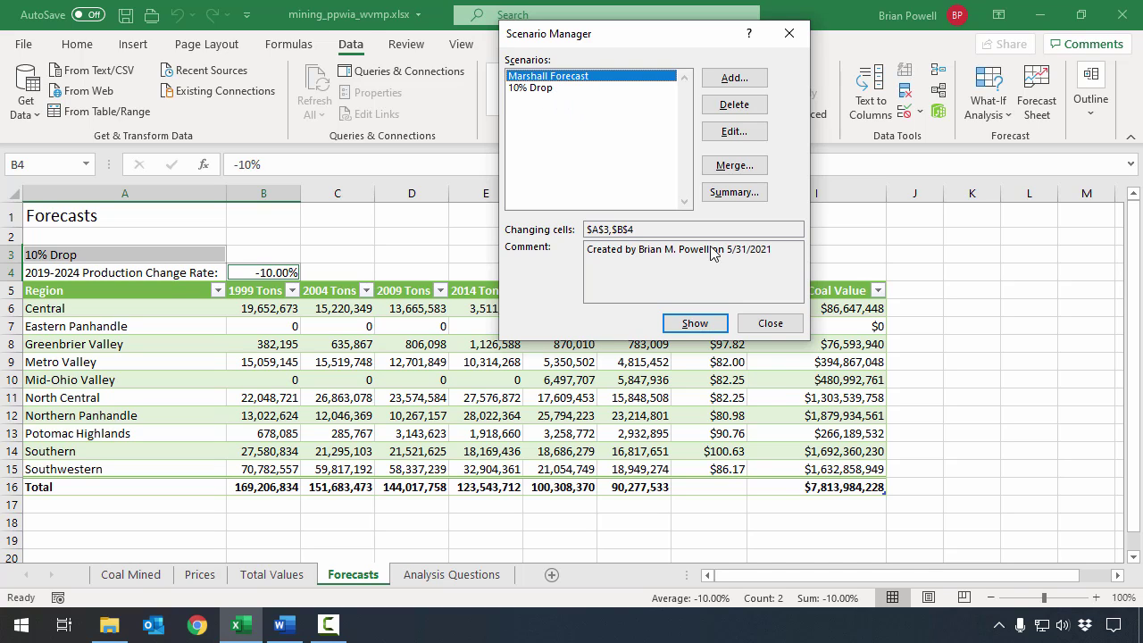
click(698, 325)
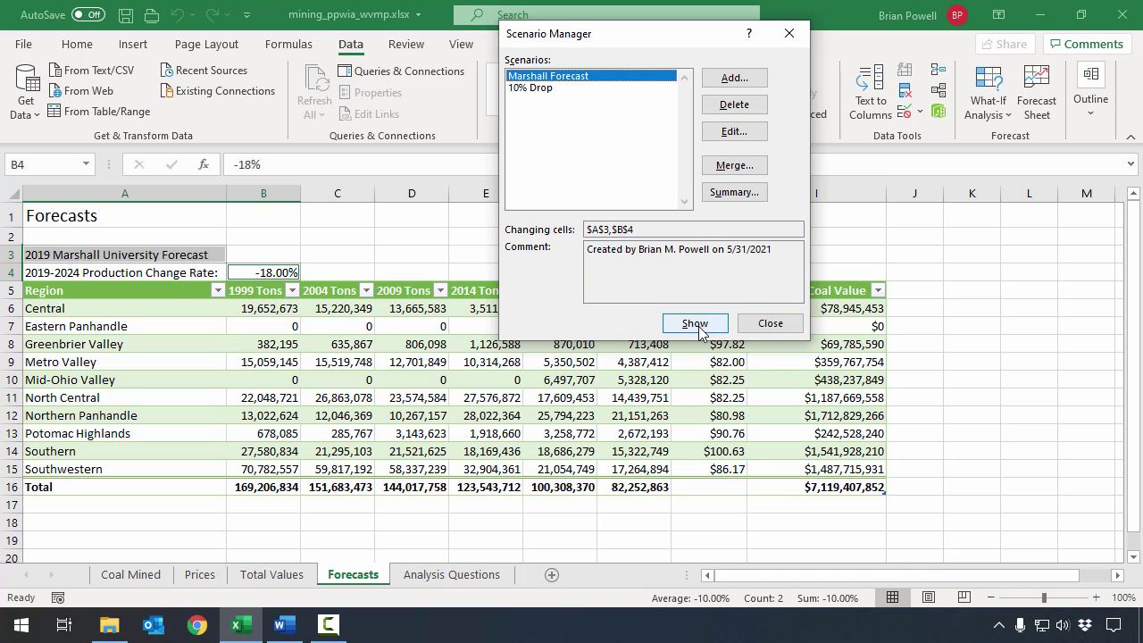
click(789, 325)
Step: Change the scenario label in A3 to "Return to 1999 Levels"
click(174, 255)
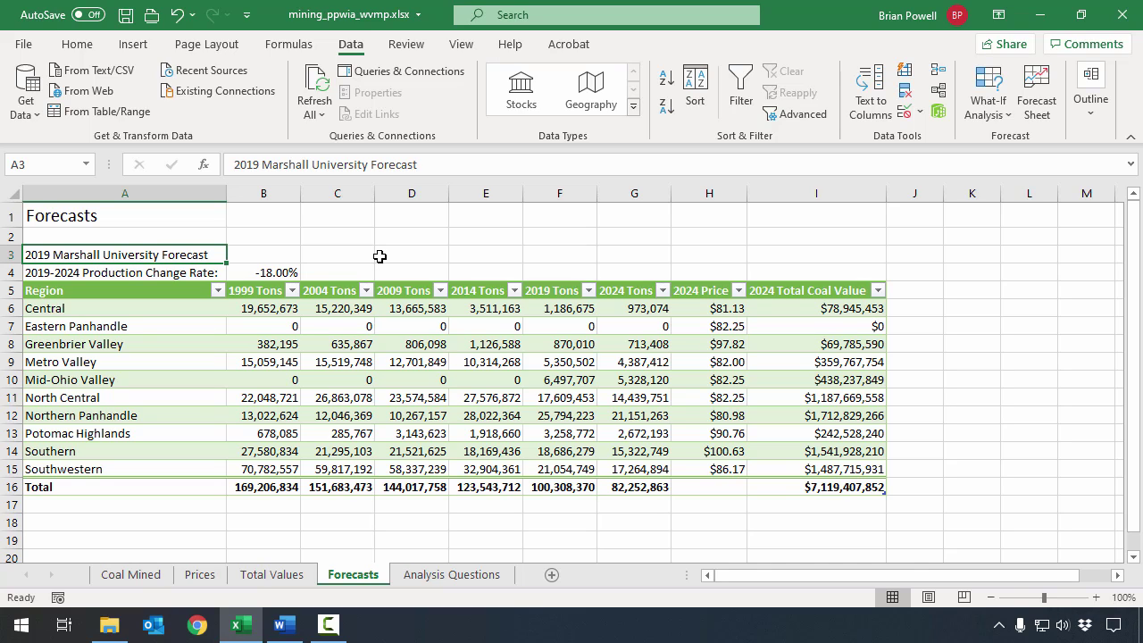
text(Return to 1999)
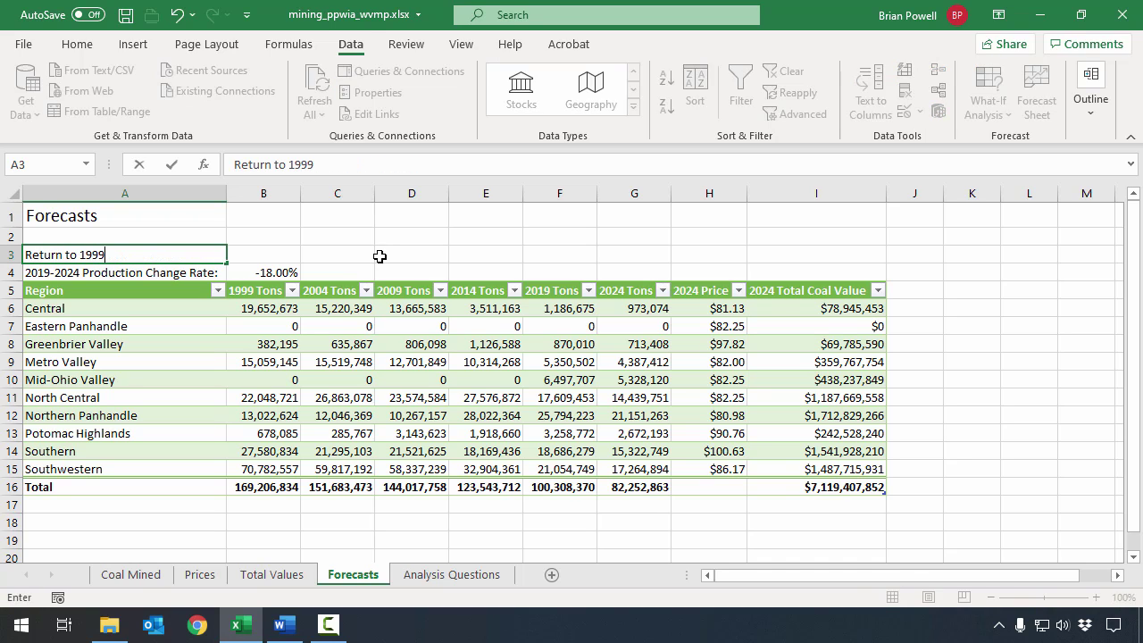
text( Levels)
key(Return)
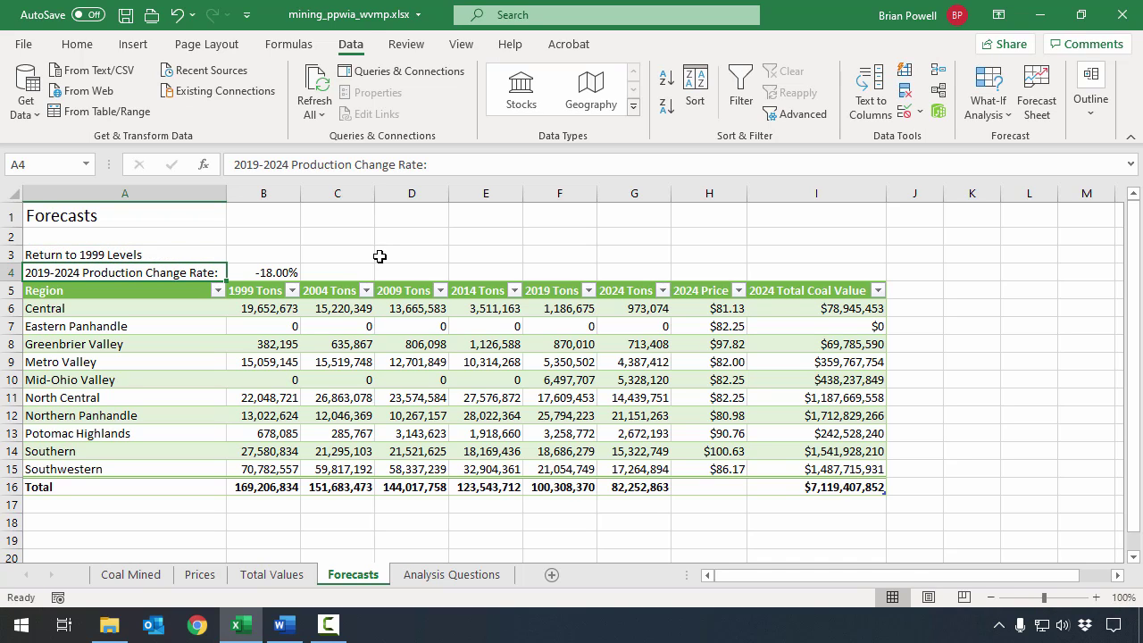
Step: Set the 2019-2024 production change rate in B4 to 0% and check the 2024 Tons total
click(264, 273)
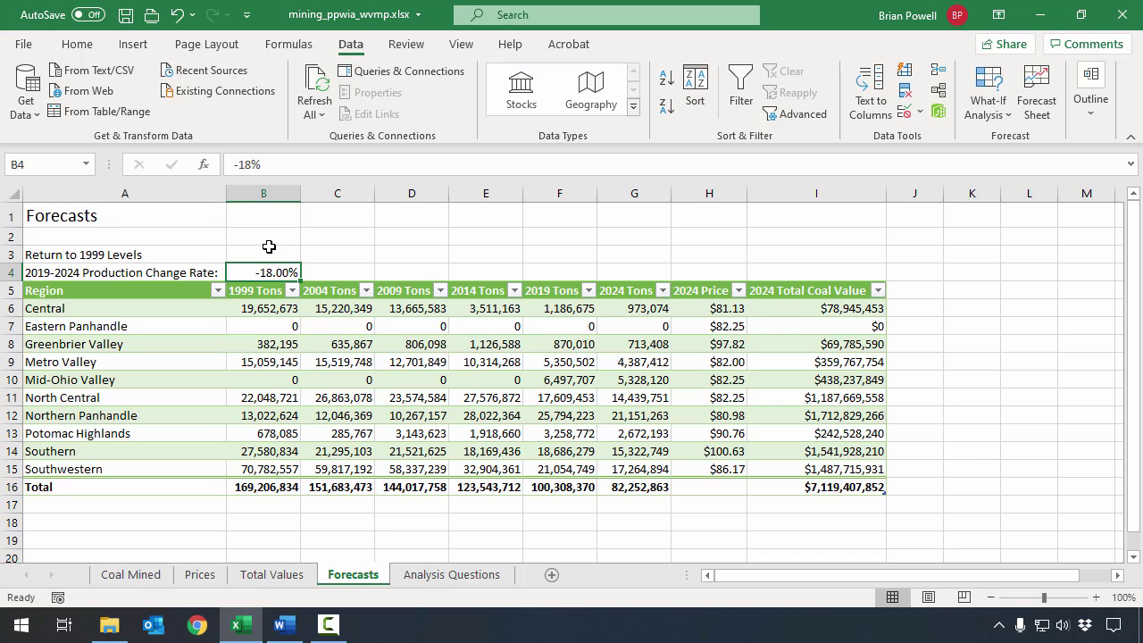
text(0)
key(Return)
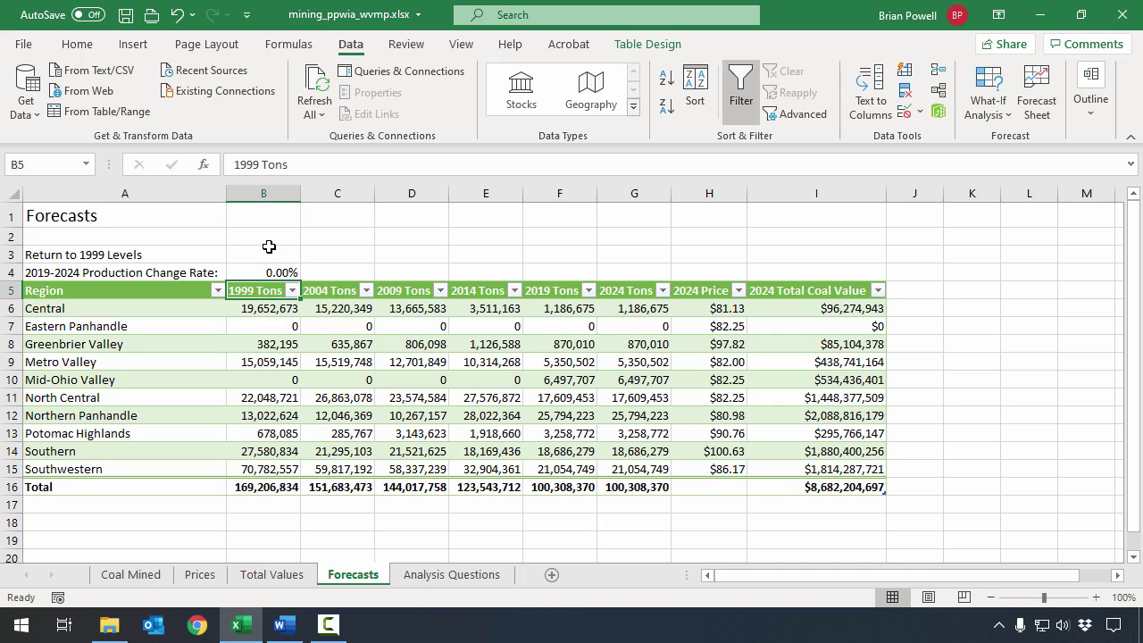
click(272, 273)
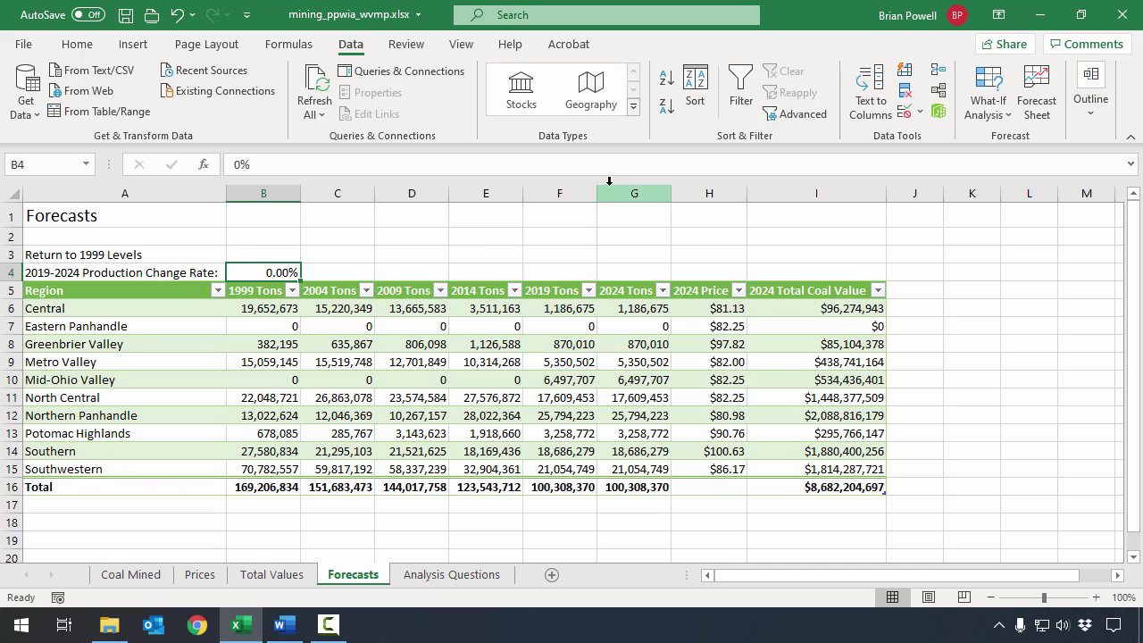
click(655, 490)
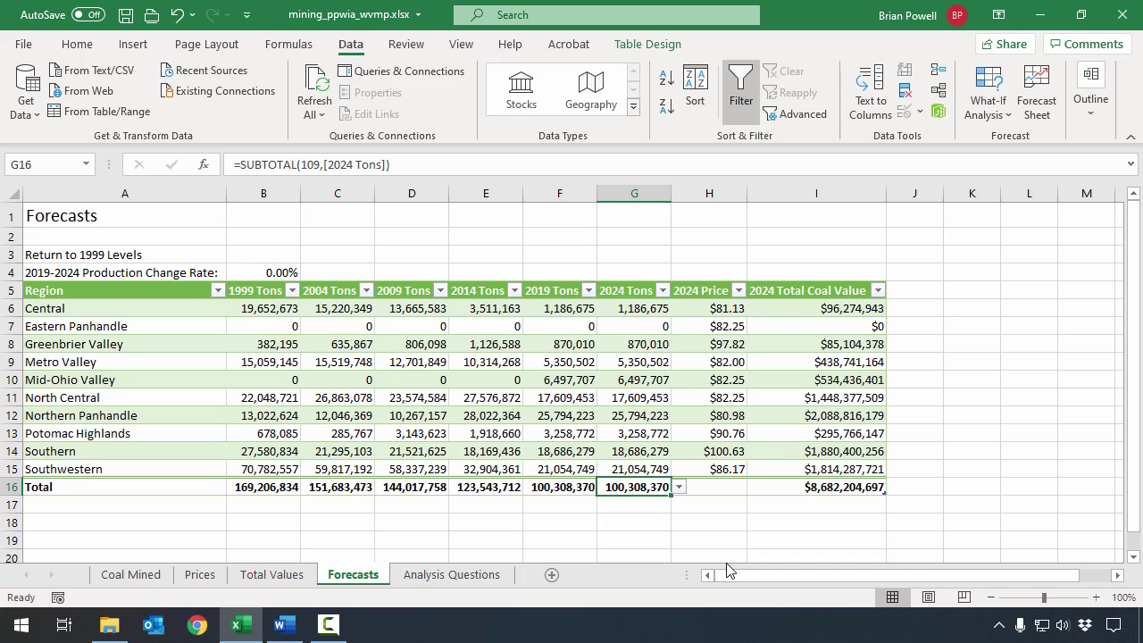
click(259, 273)
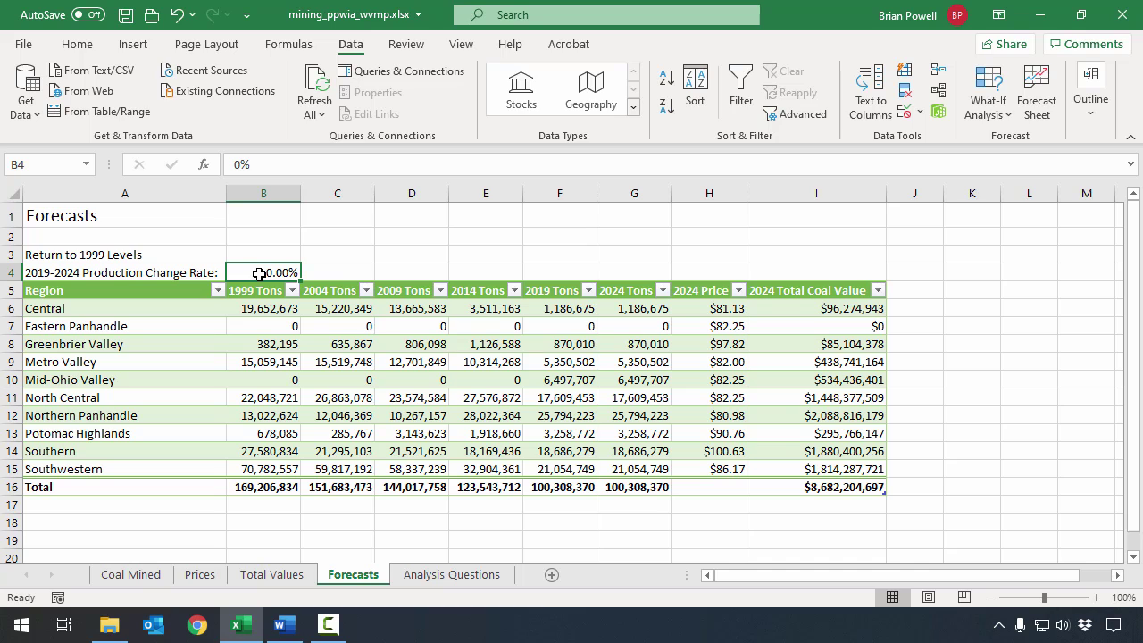
Step: Start a Goal Seek on the 2024 Tons total in G16 with a target value of 169206834
click(644, 485)
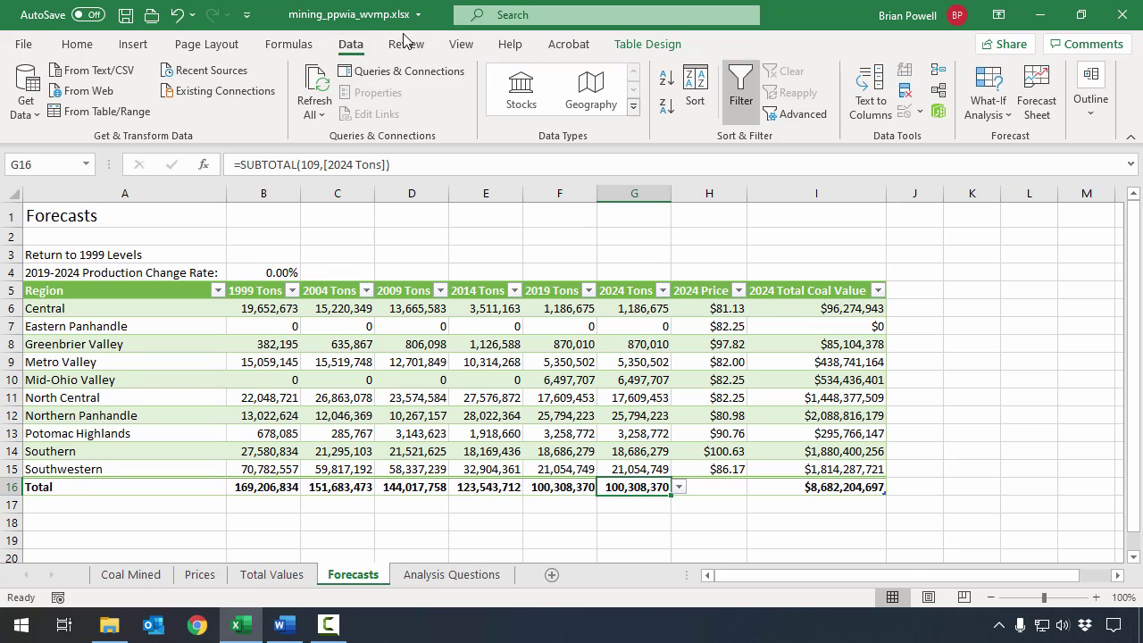
click(987, 112)
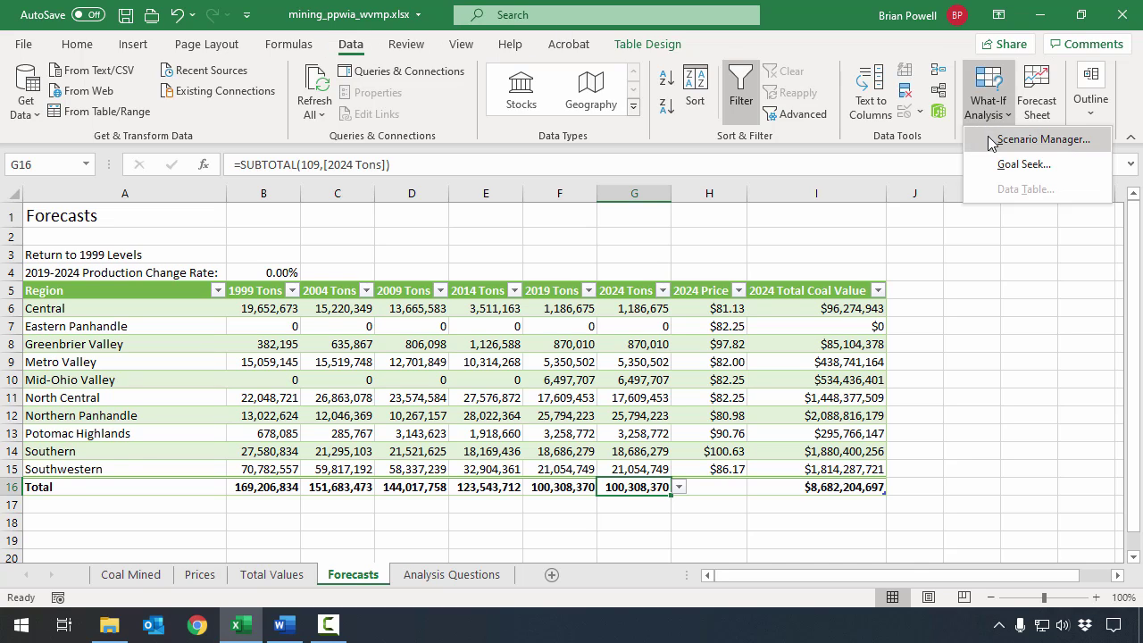
click(1023, 164)
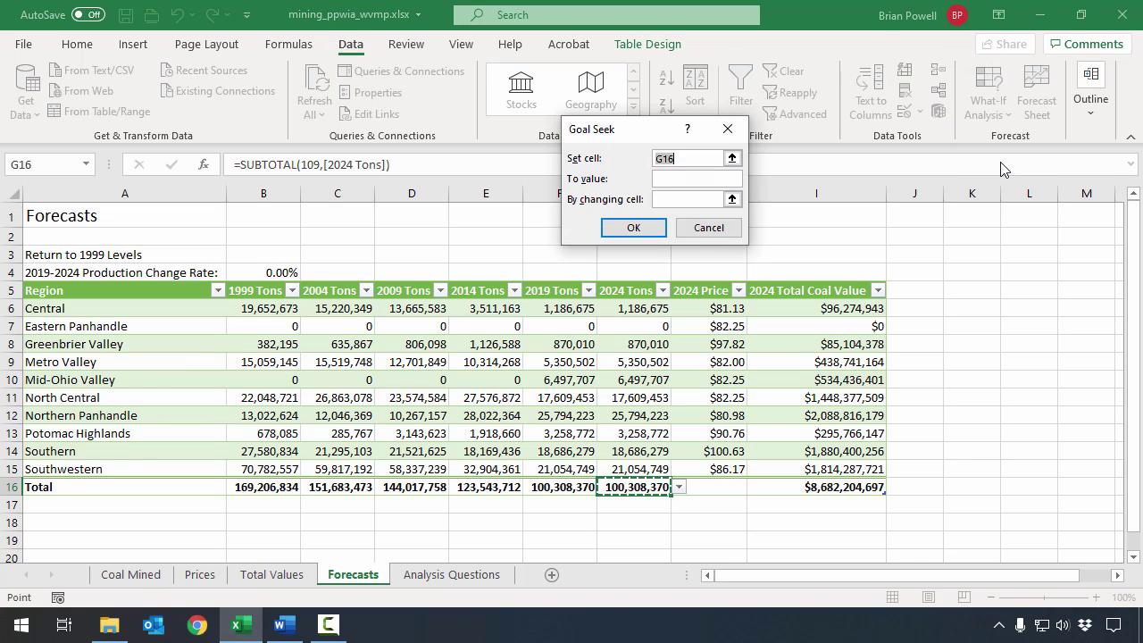
click(680, 180)
text(169206834)
Step: Use the production change rate in B4 as the changing cell, run the Goal Seek and accept its solution
click(671, 200)
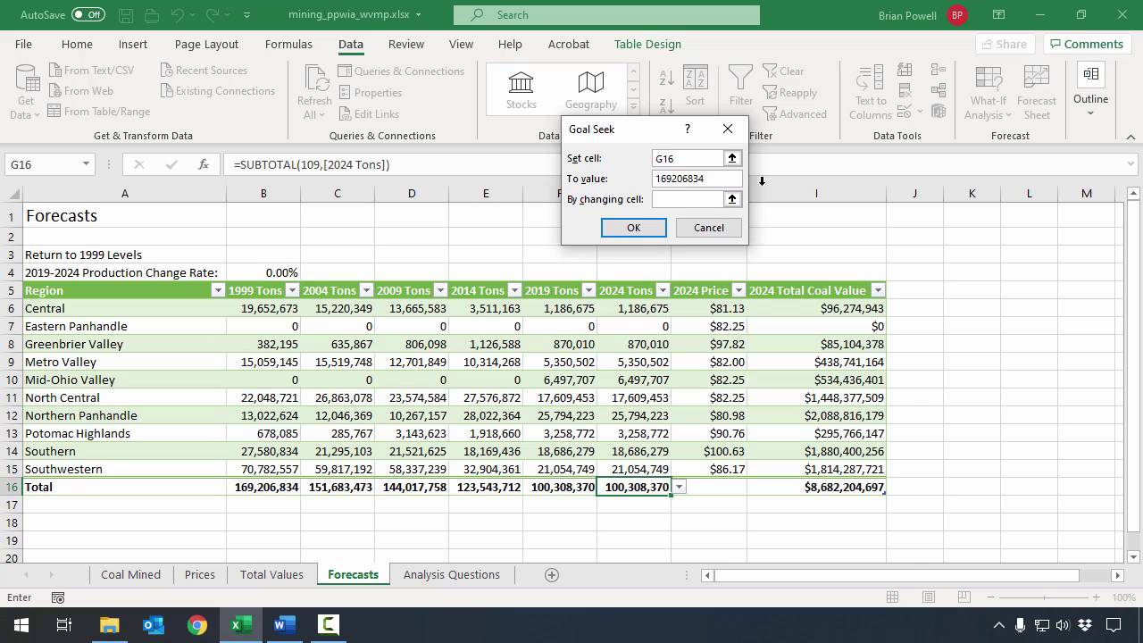
click(733, 200)
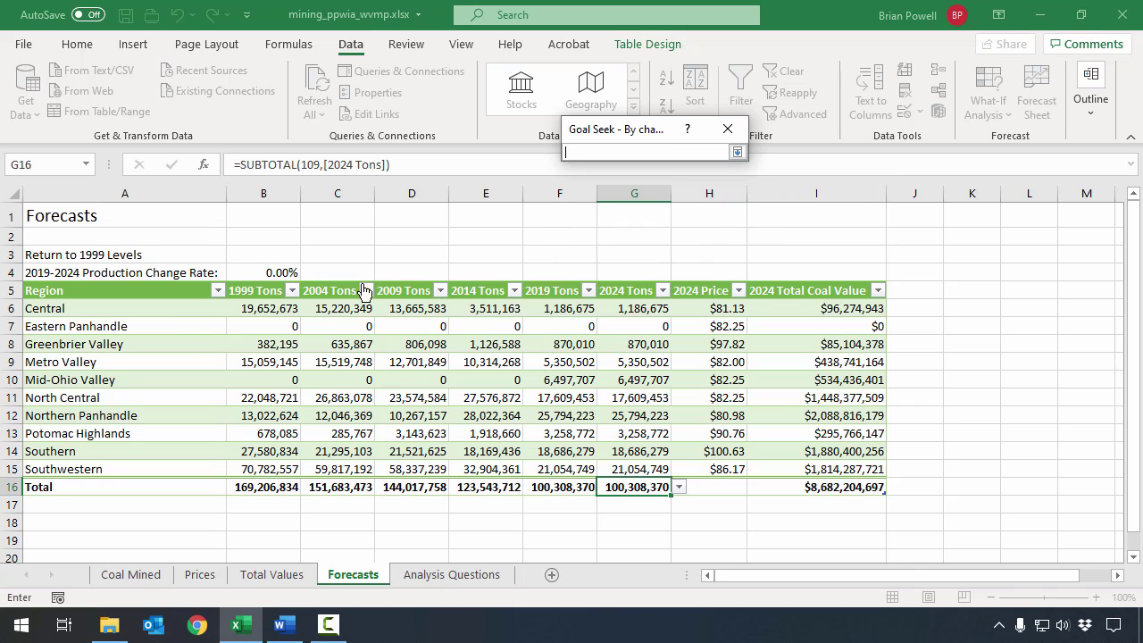
click(268, 272)
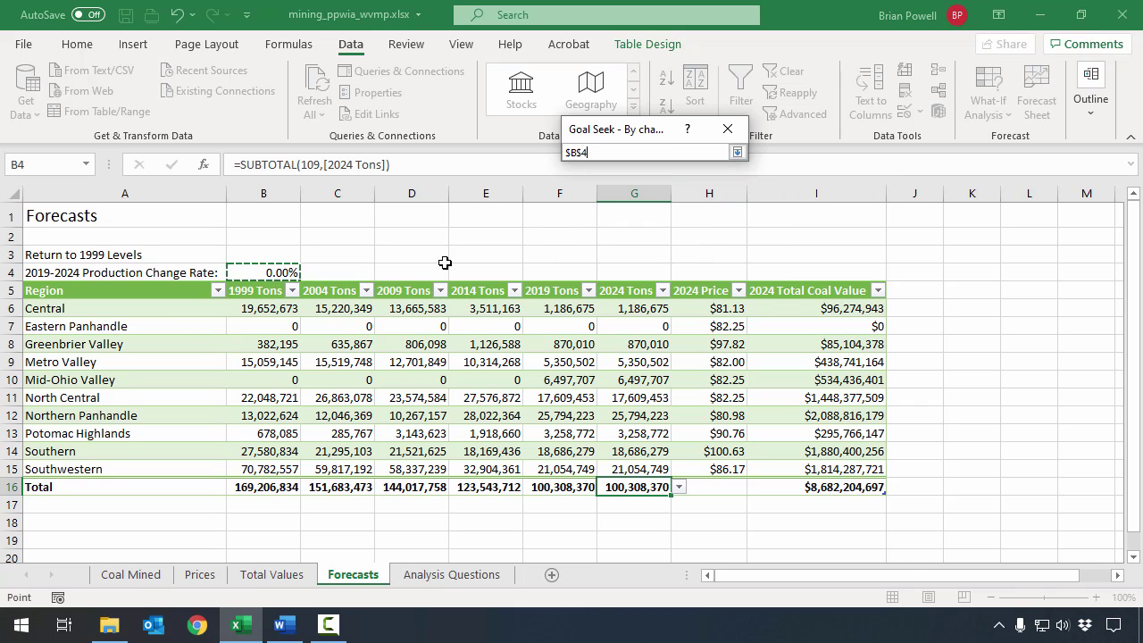
click(736, 152)
click(636, 229)
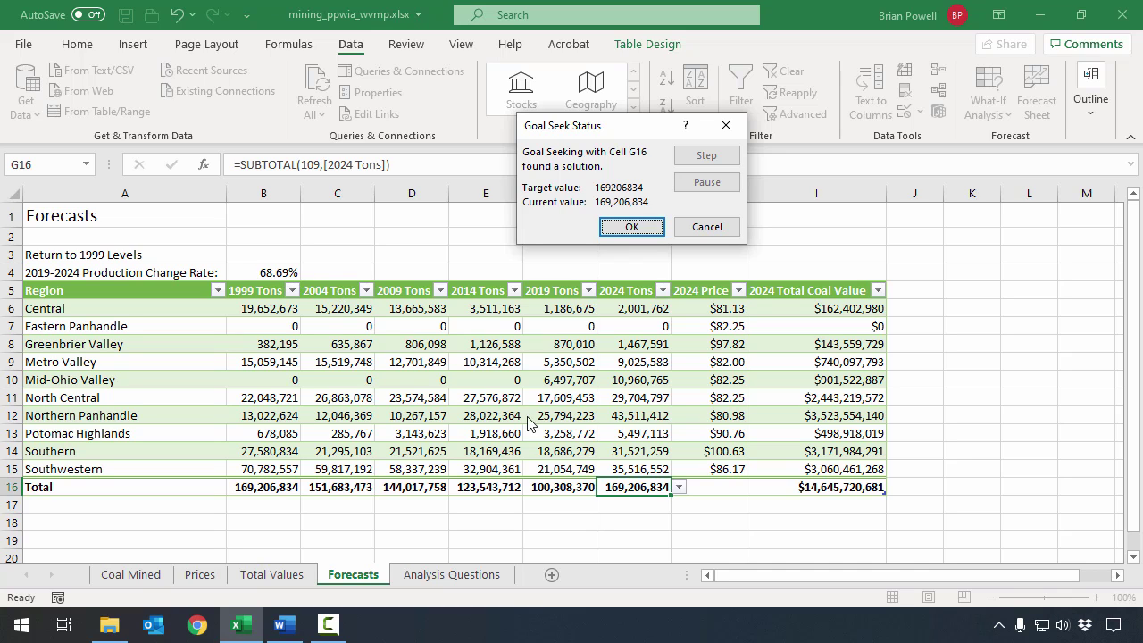
click(632, 227)
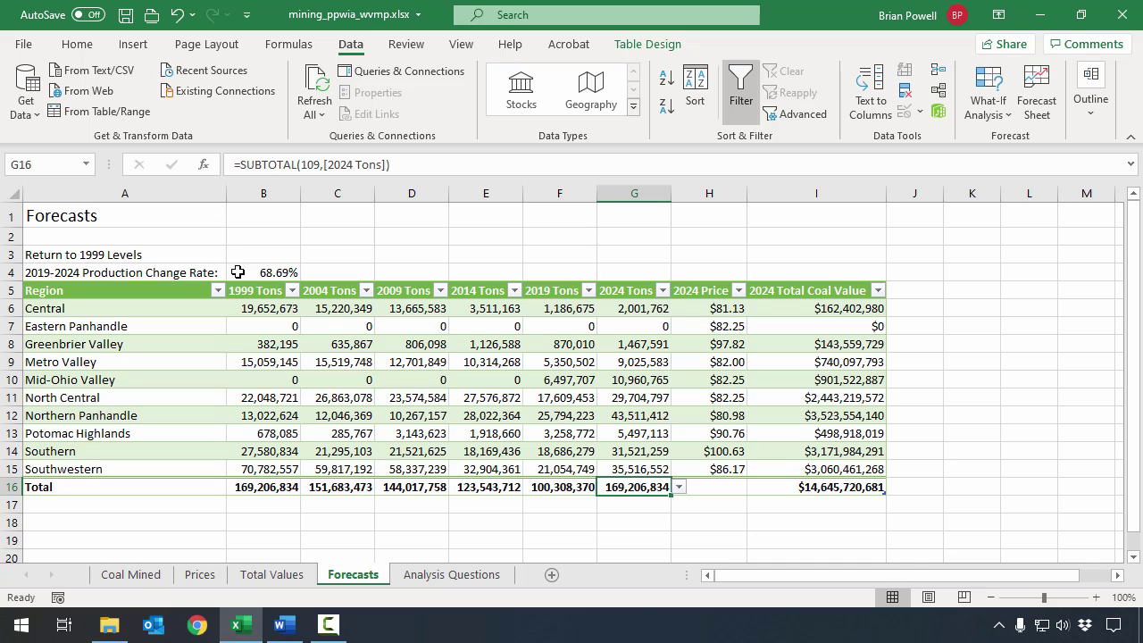
Step: Add a scenario named "Return to 1999 Levels" with A3 and B4 as changing cells, keeping their current values
click(132, 256)
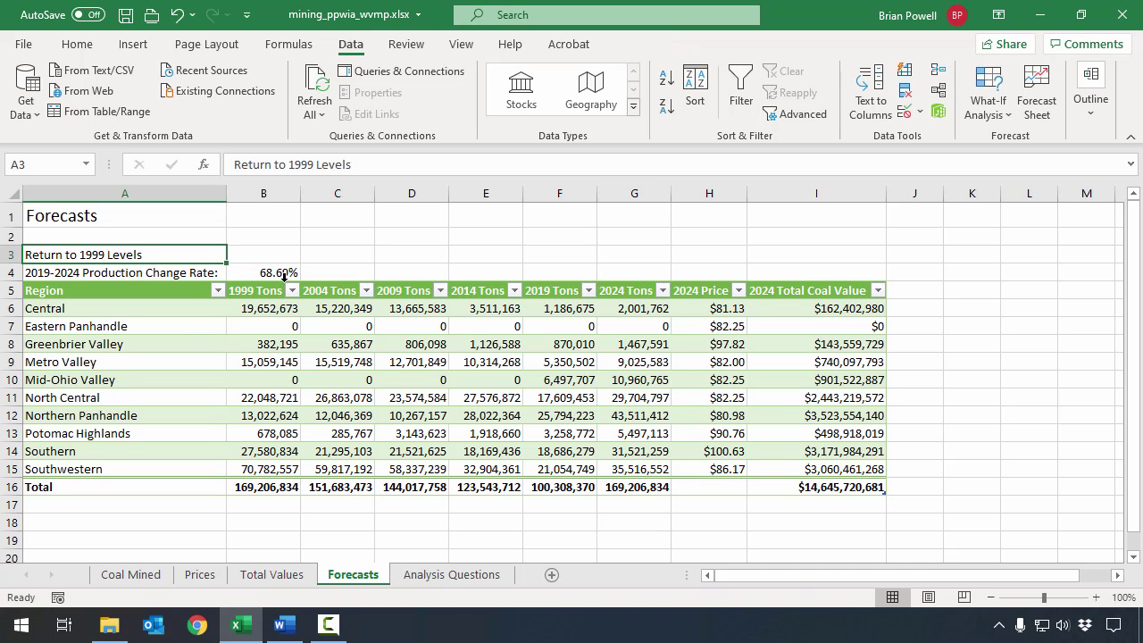
ctrl+click(252, 269)
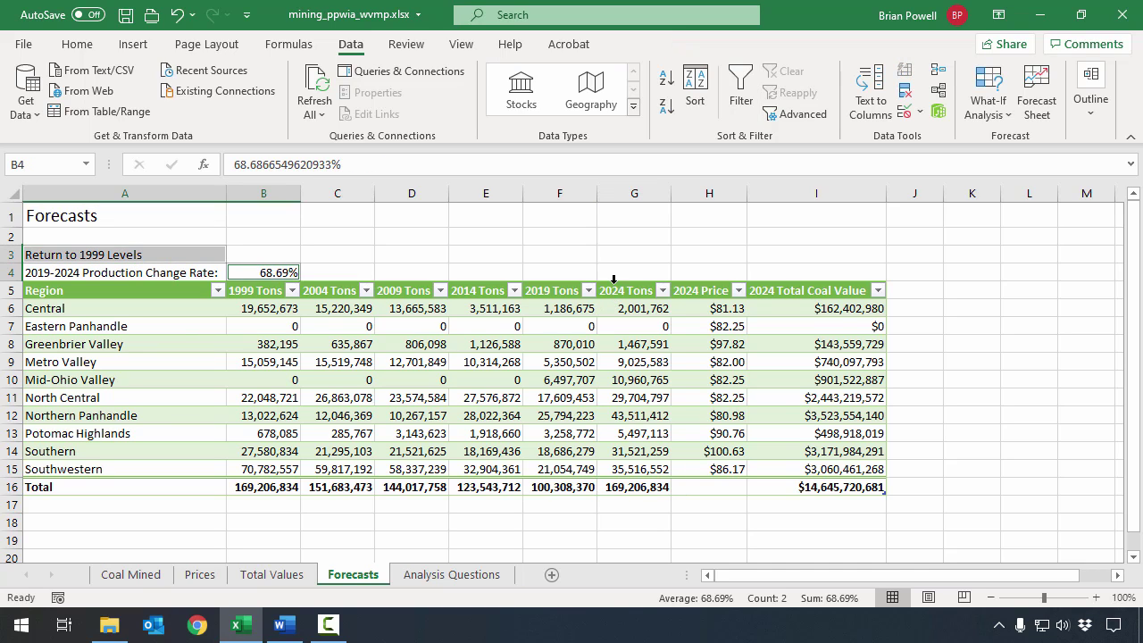
click(988, 90)
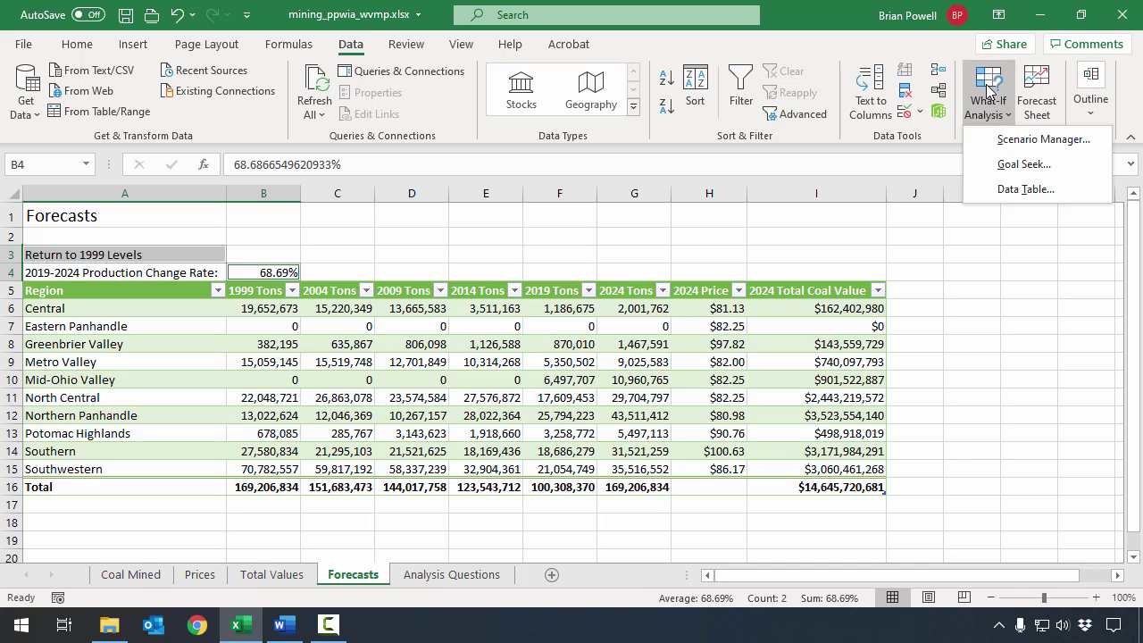
click(1014, 140)
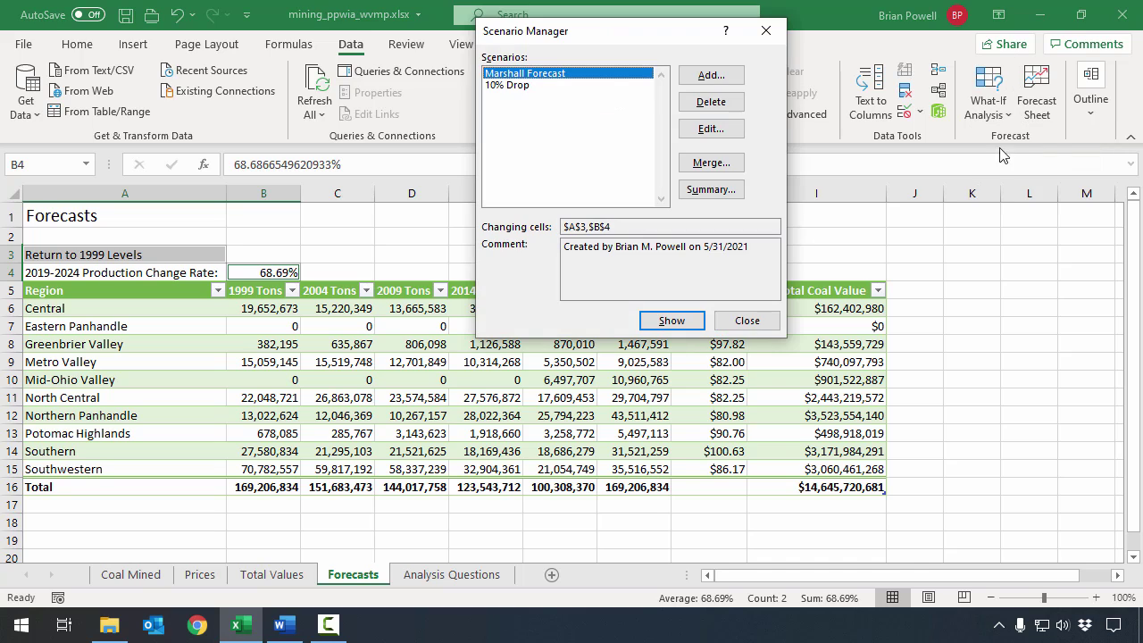
click(714, 77)
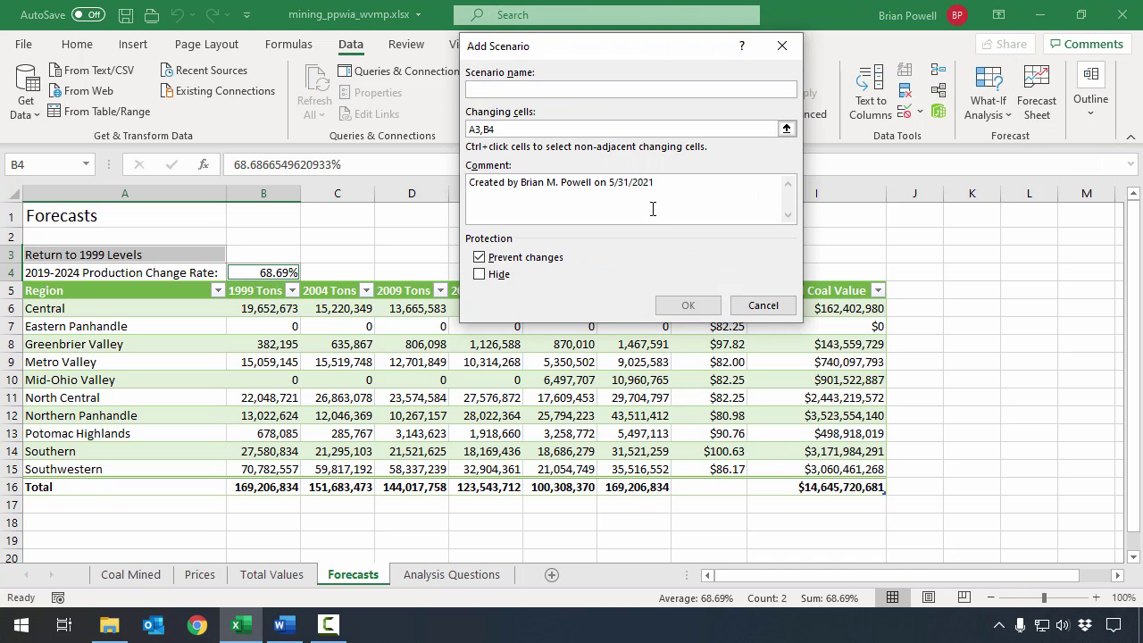
text(Return to)
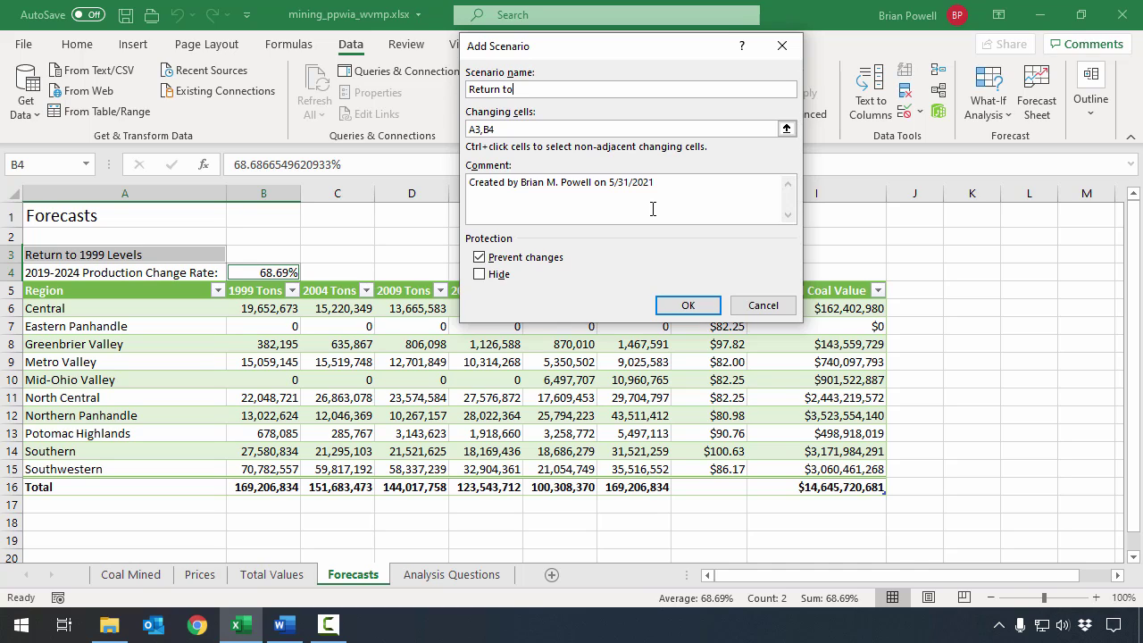
text( 1999 Levels)
click(705, 307)
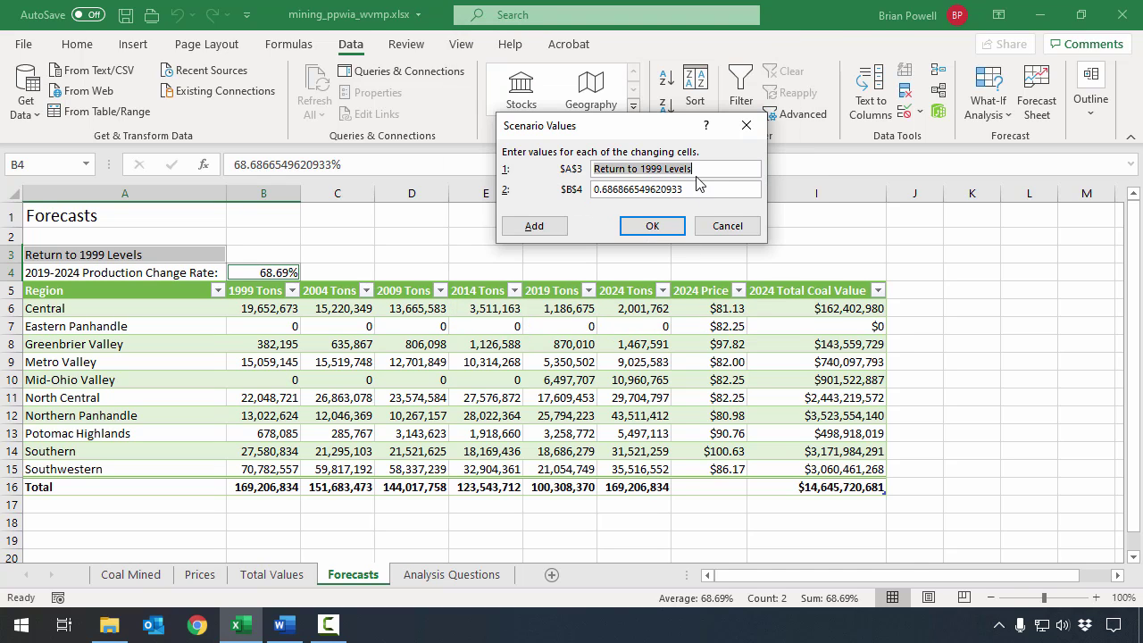
click(699, 189)
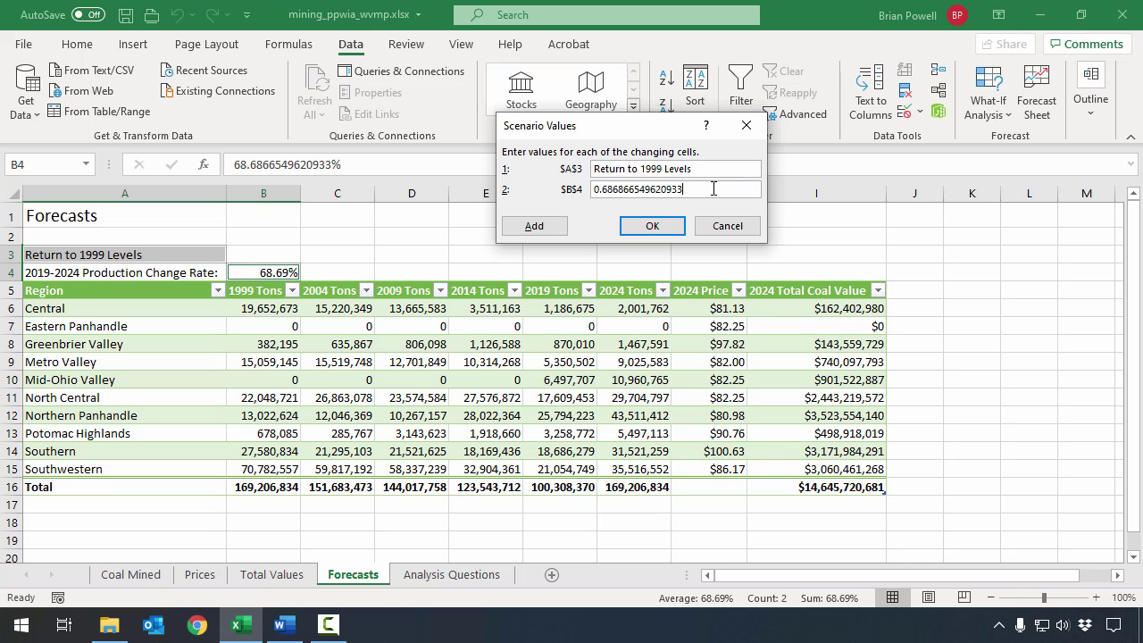
click(652, 226)
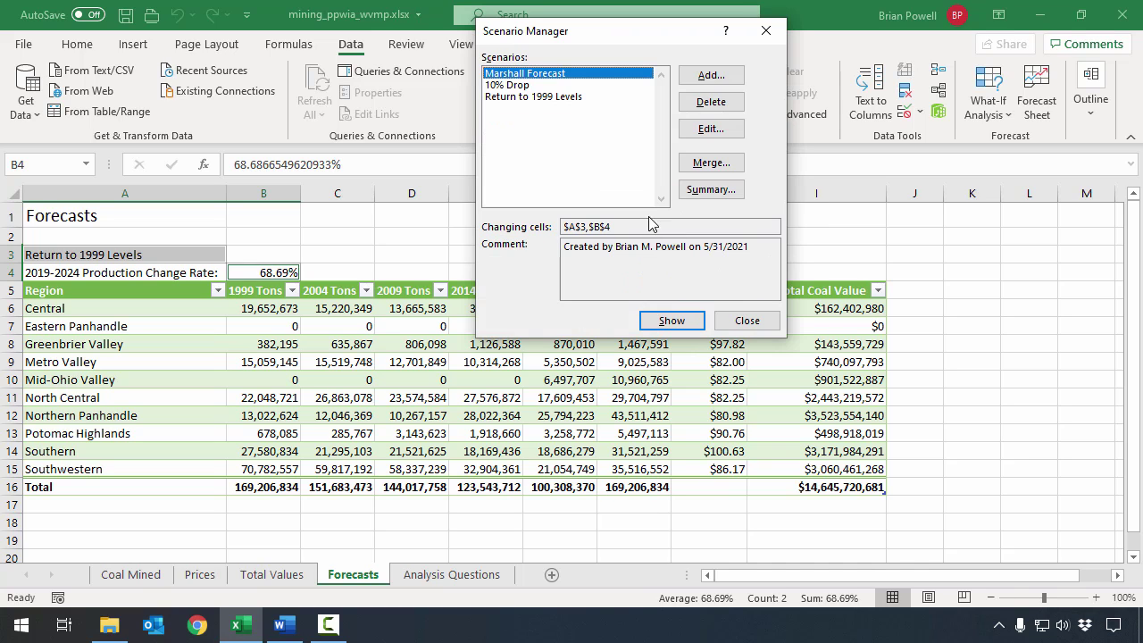
Step: Show the 10% Drop, Marshall Forecast and Return to 1999 Levels scenarios in turn, finishing on Return to 1999 Levels
click(551, 85)
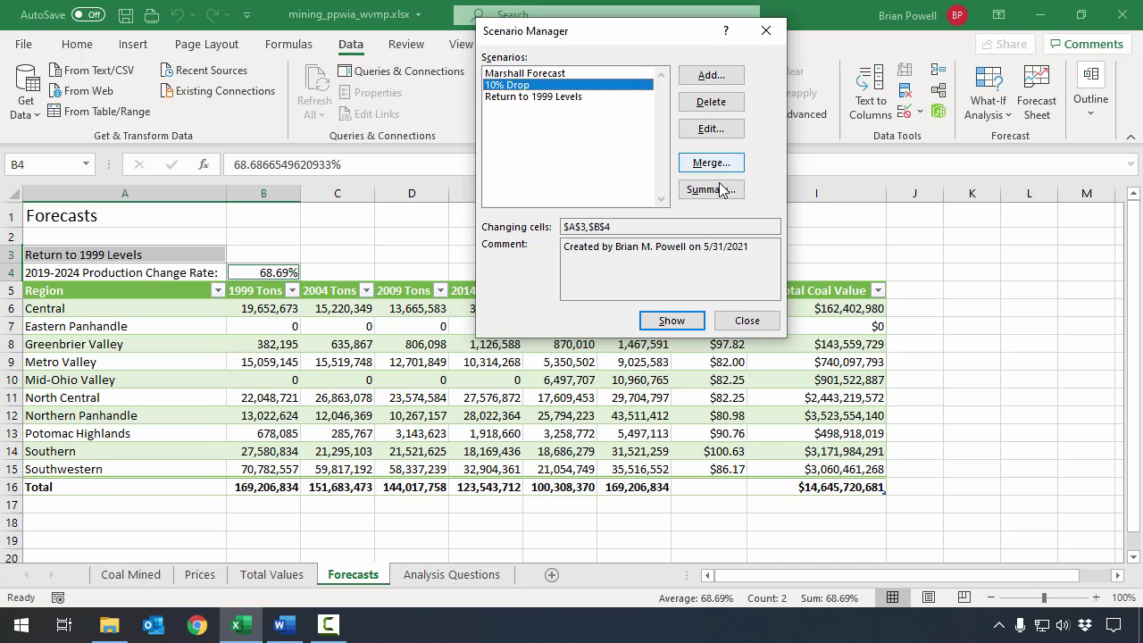
click(678, 327)
click(585, 97)
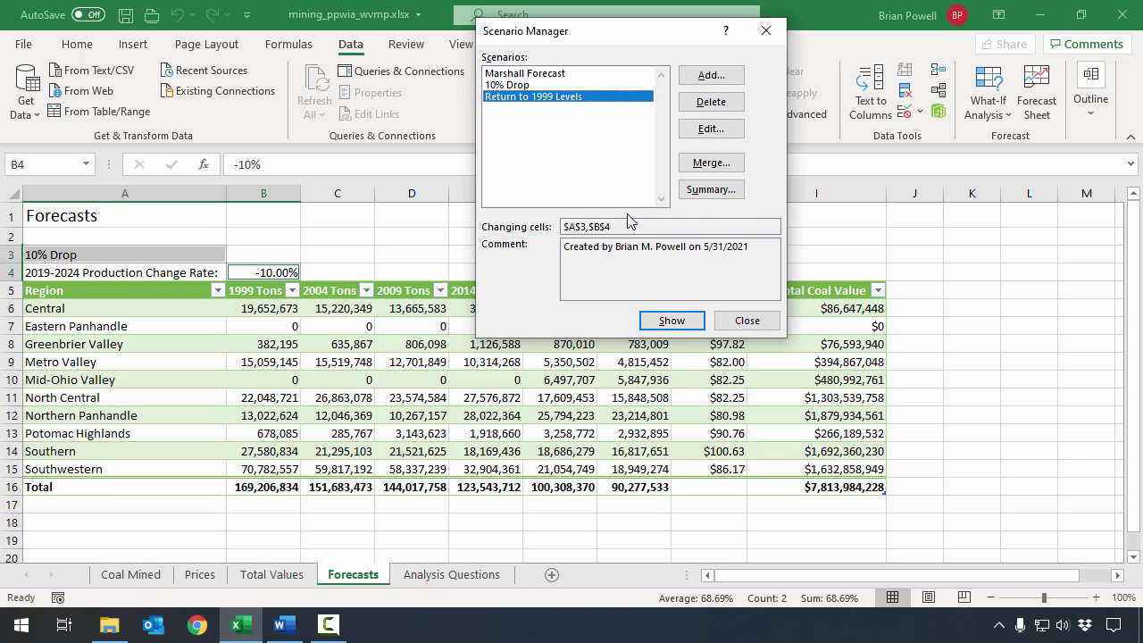
click(669, 321)
click(553, 73)
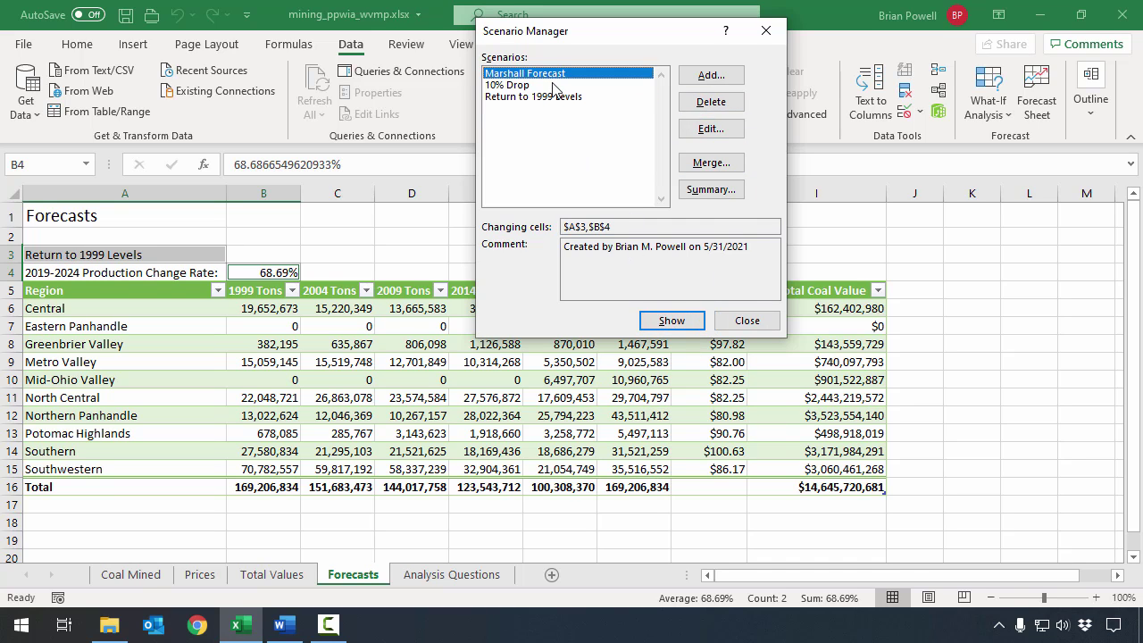
click(688, 322)
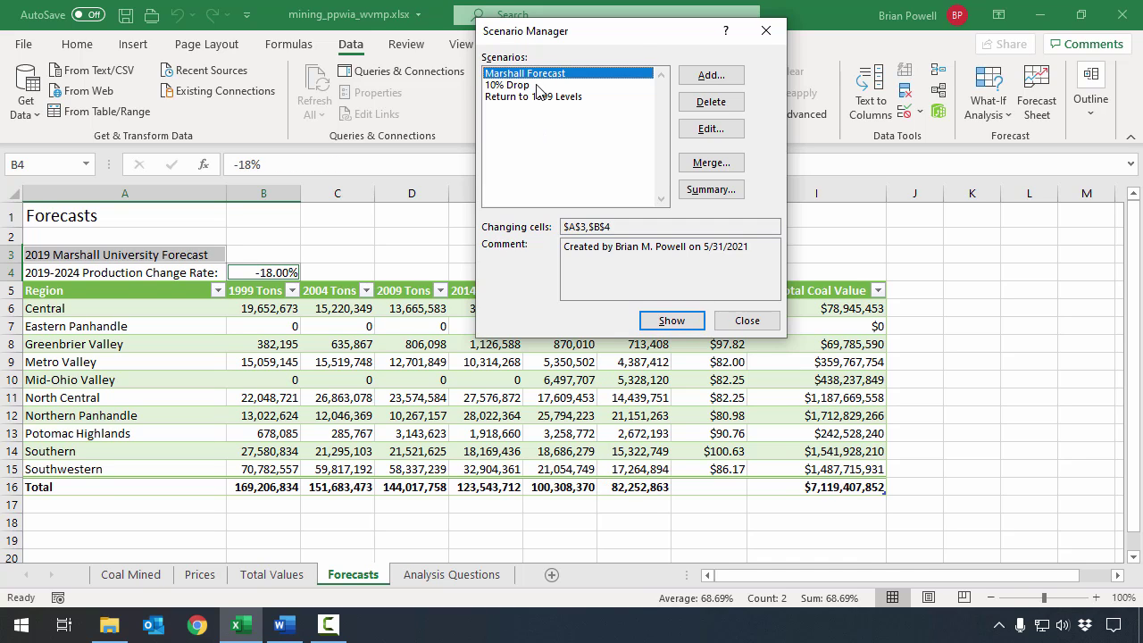
click(540, 86)
click(540, 97)
click(674, 321)
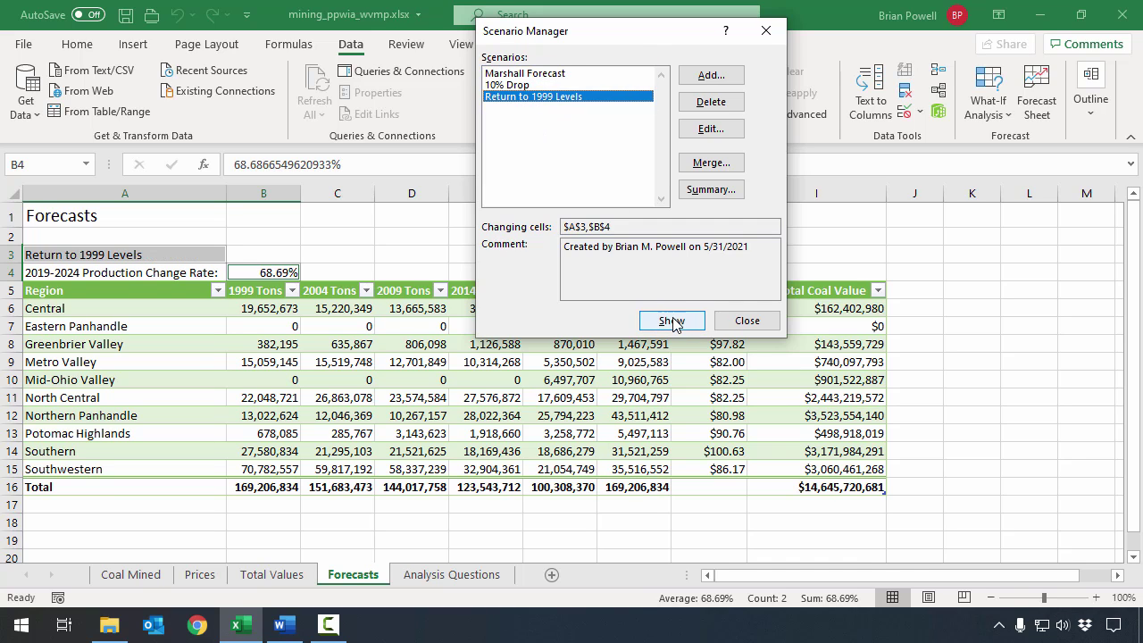
click(746, 321)
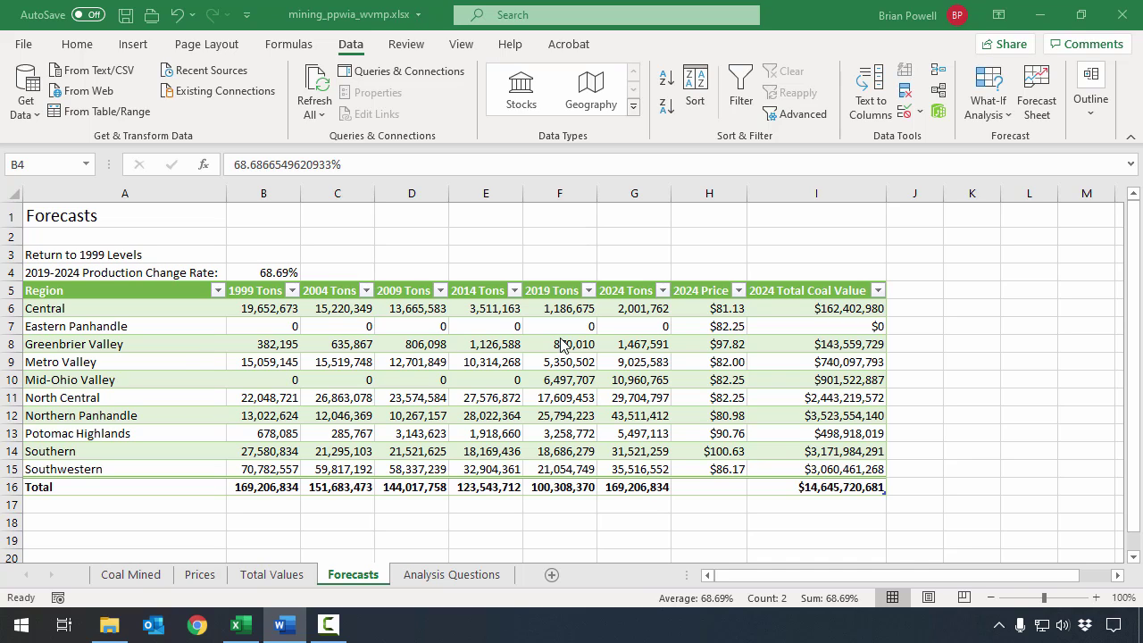
Step: Create a scenario summary report of all scenarios with the 2024 Tons total in G16 as the result cell
click(989, 111)
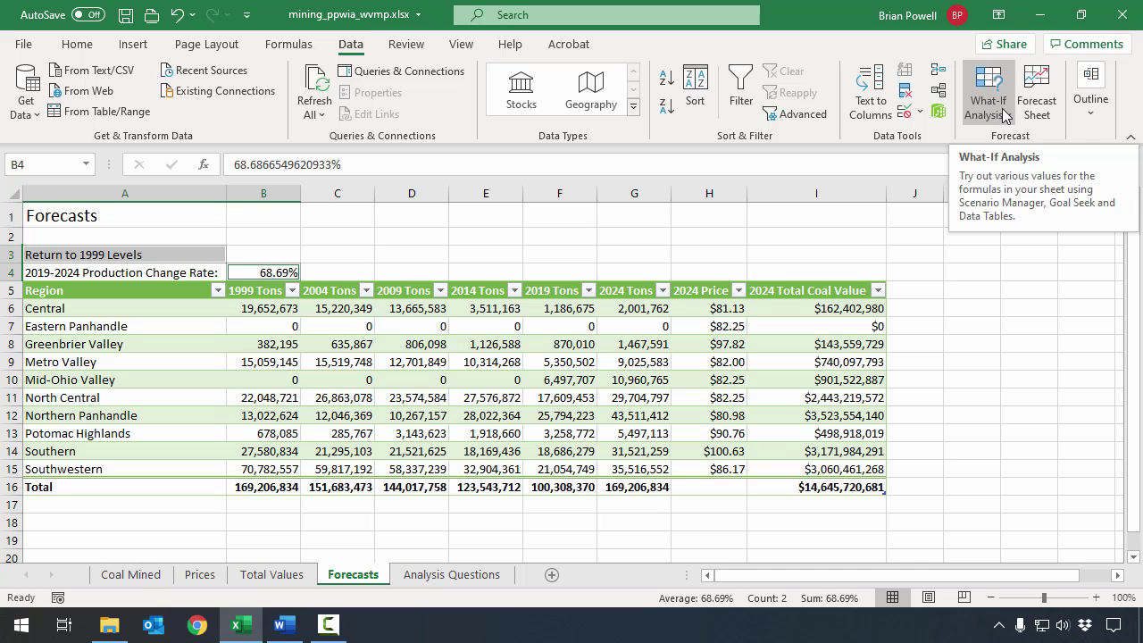
click(1001, 111)
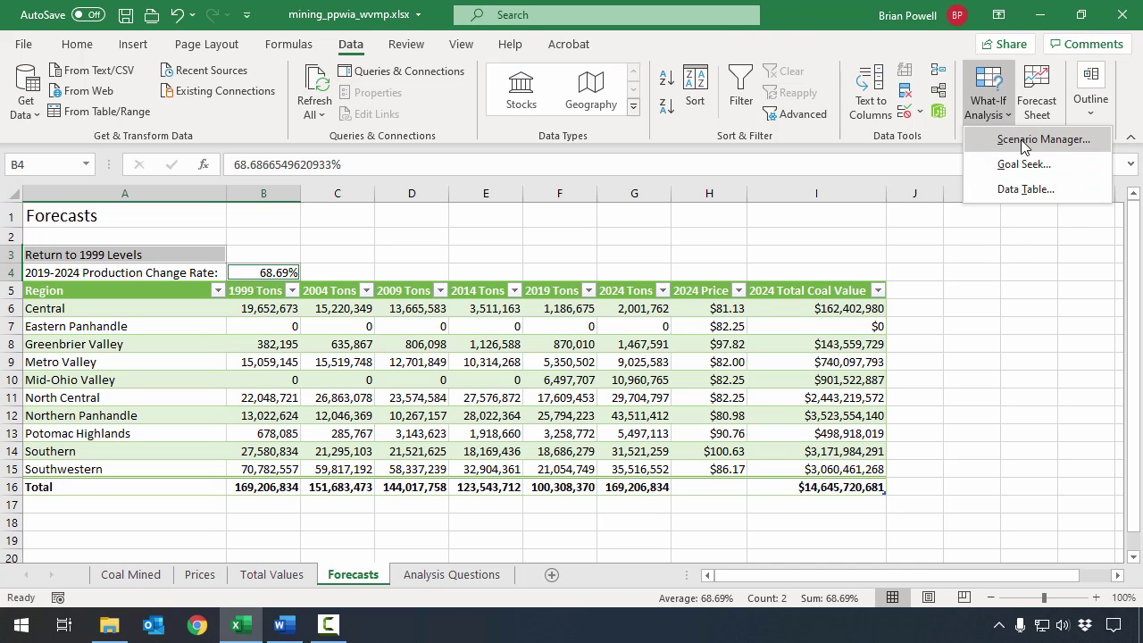
click(1027, 141)
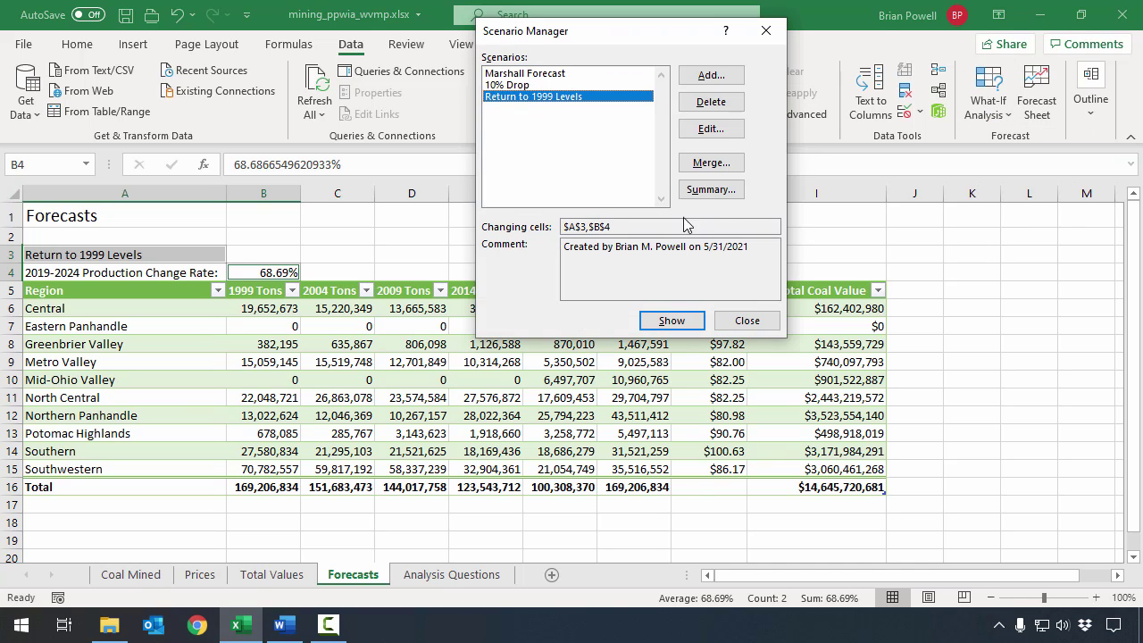
click(726, 191)
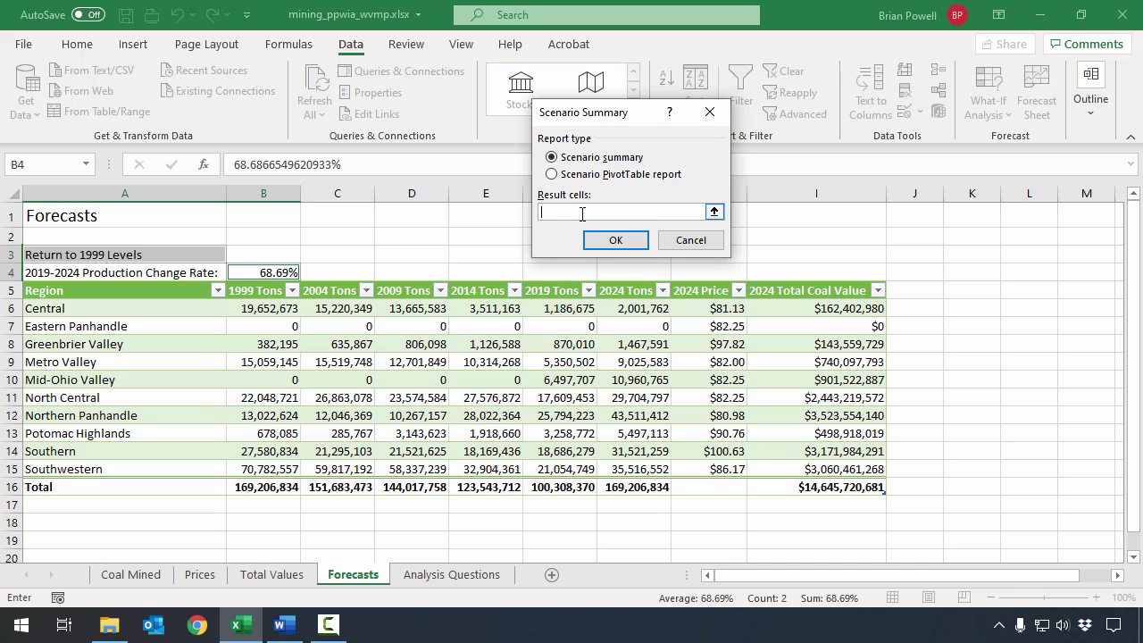
click(714, 212)
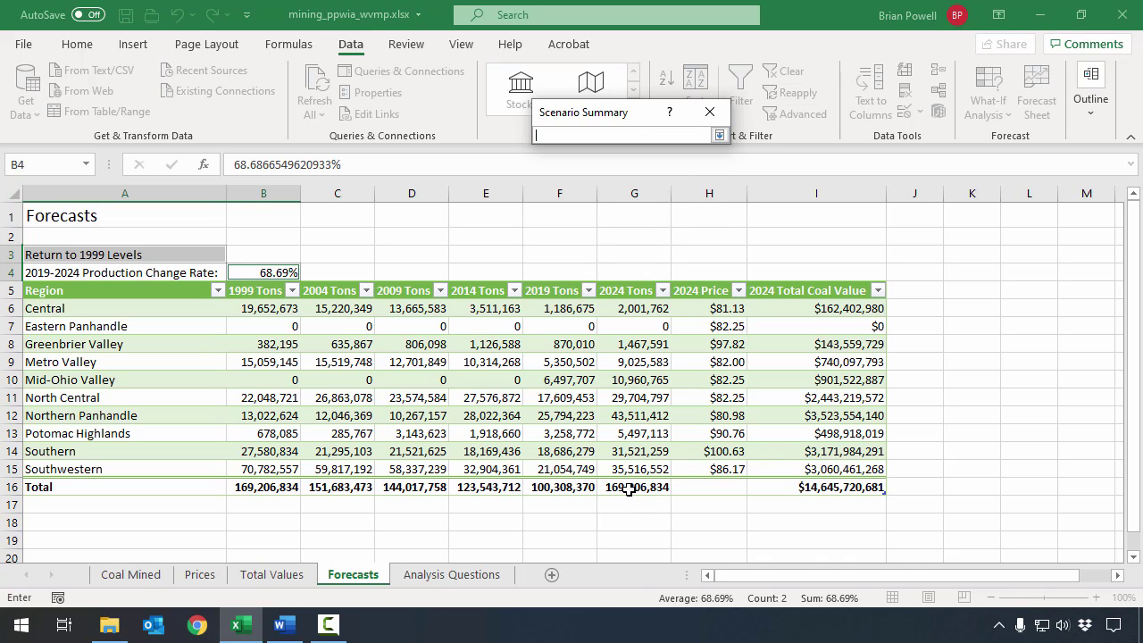
click(622, 491)
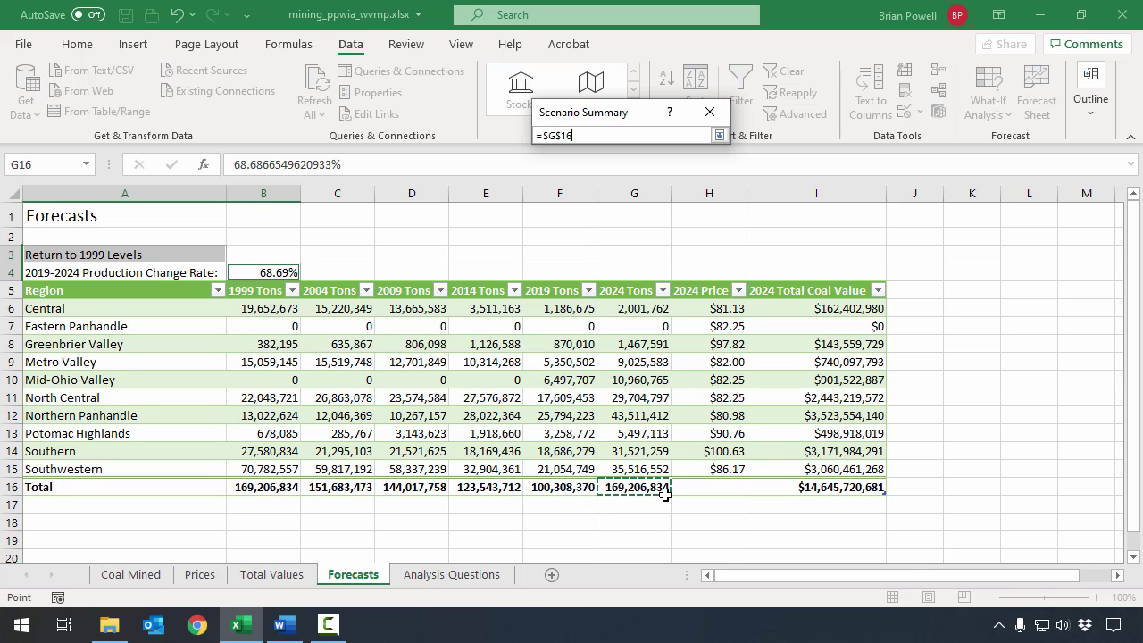
click(718, 135)
click(614, 240)
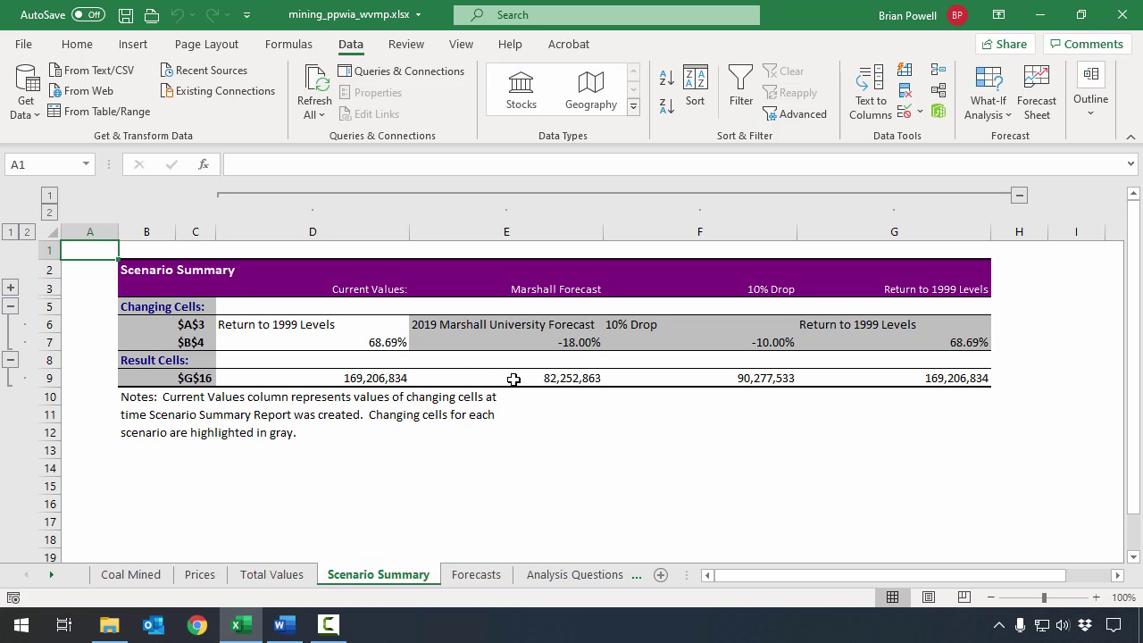
key(F10)
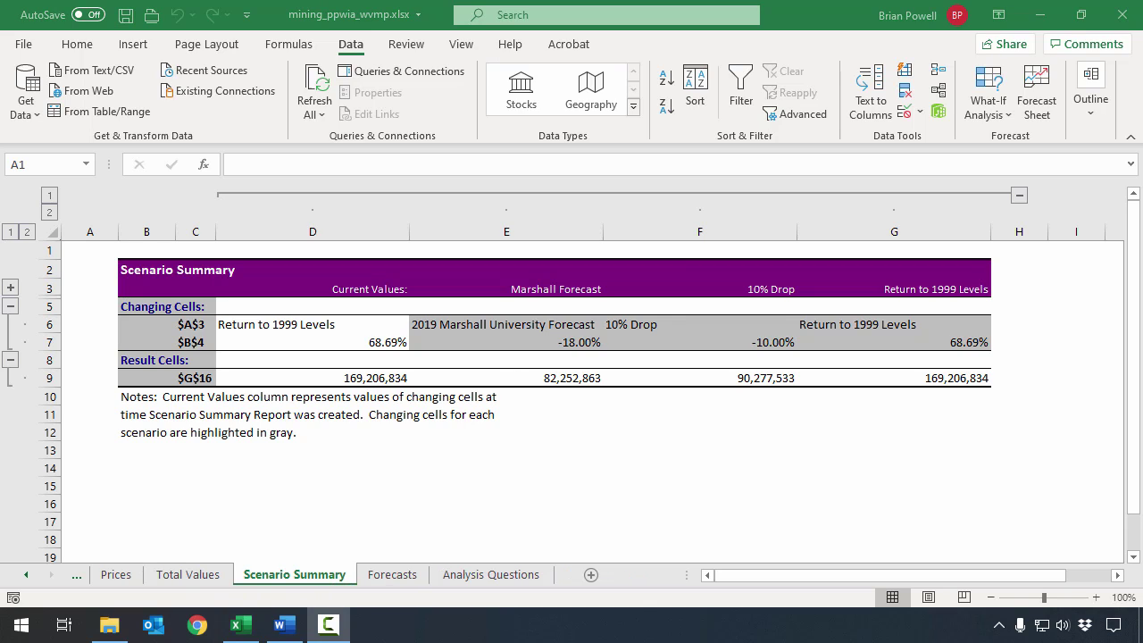
Step: Enter 6a as the first question number in A2 of the Analysis Questions sheet
click(469, 578)
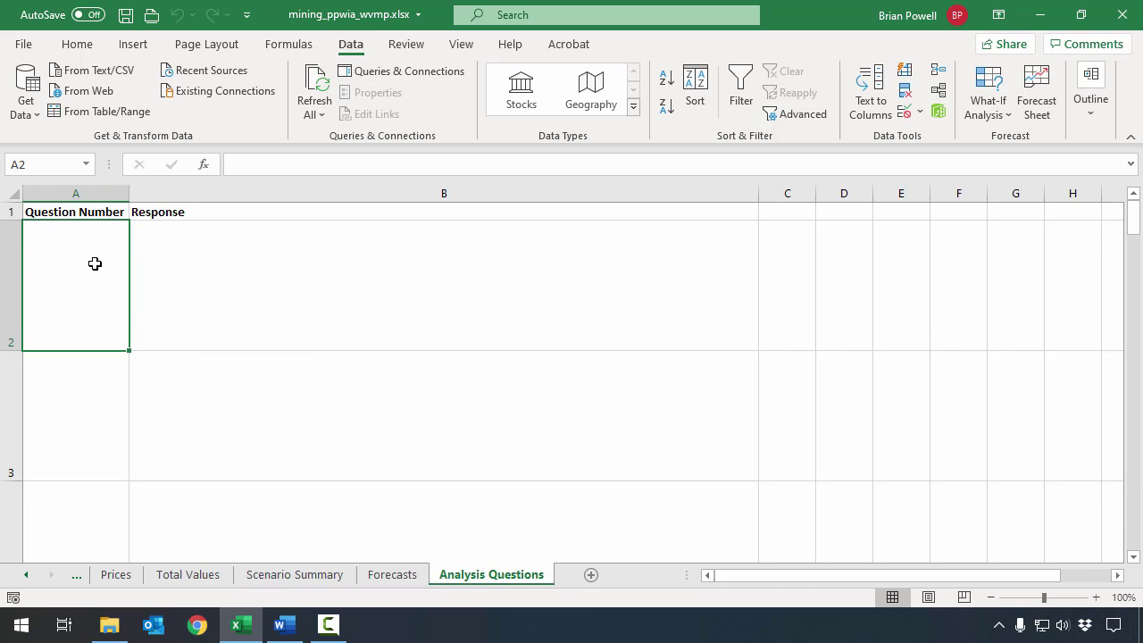
text(6a)
key(Tab)
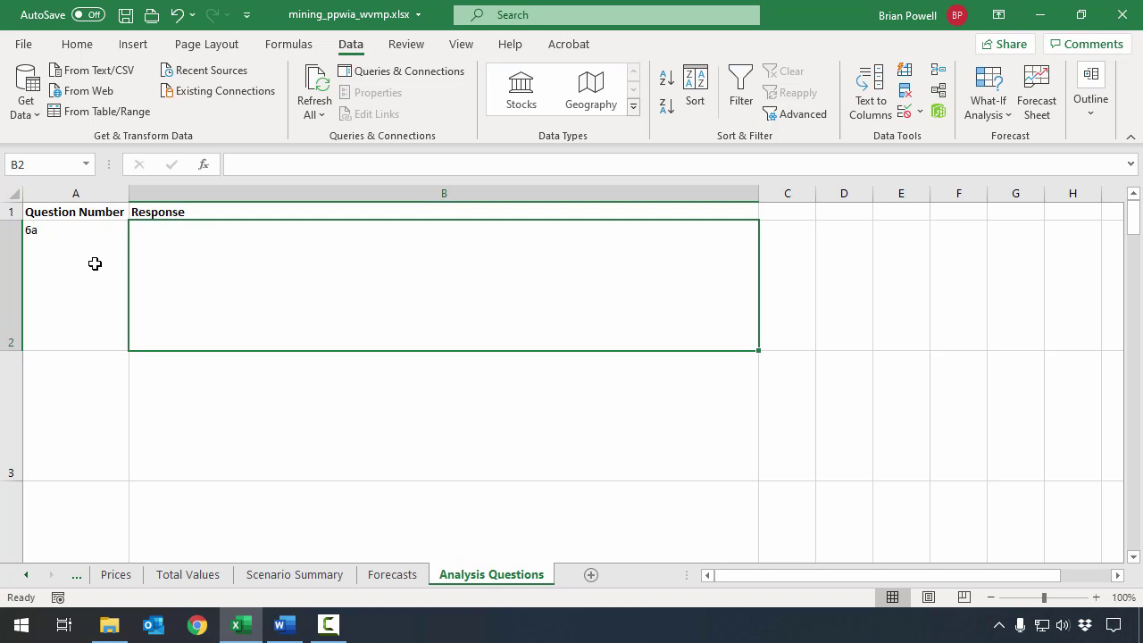
Step: Write in B2 that the Marshall scenario is most accurate, being based off researched data from a major university in the state and reflecting recent trends
text(I believe the )
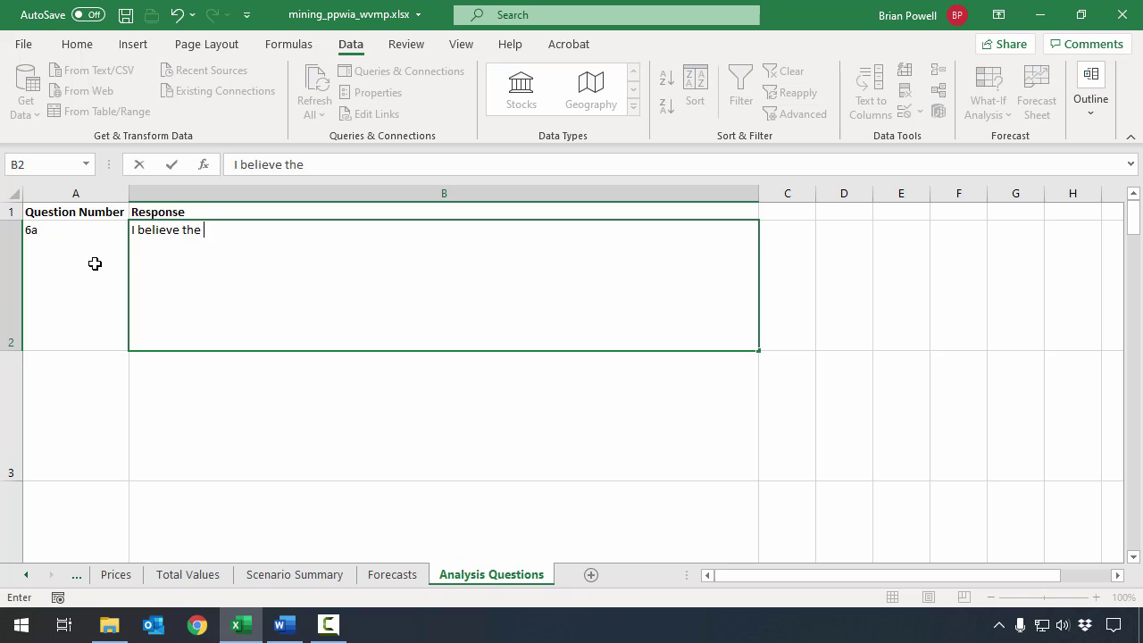
text(Marshall scenario is most)
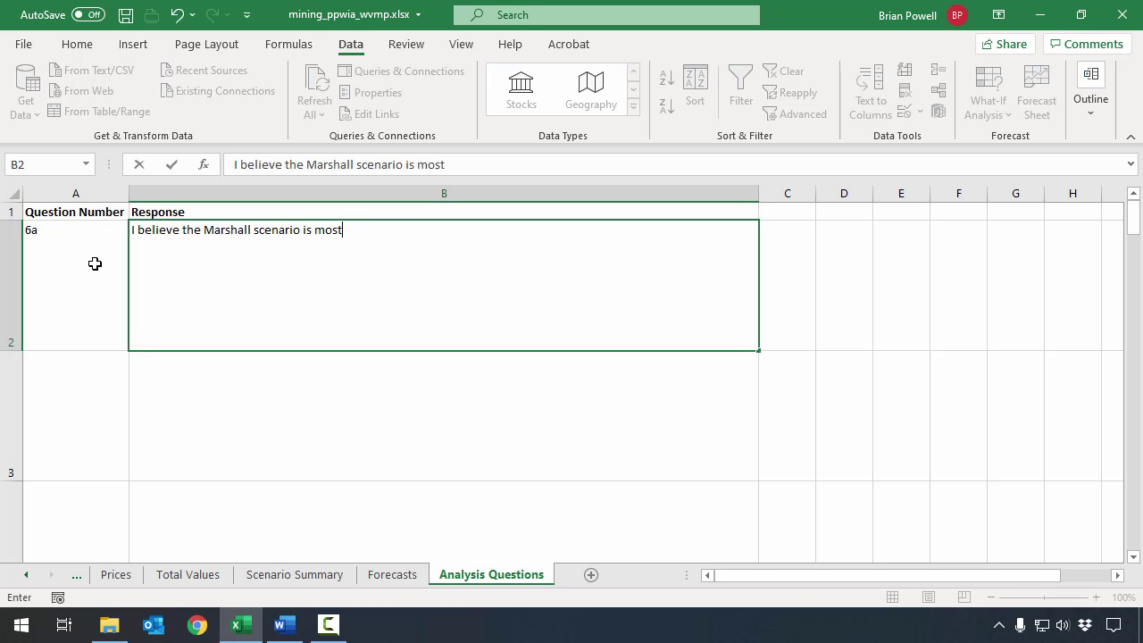
text( accurate. It is )
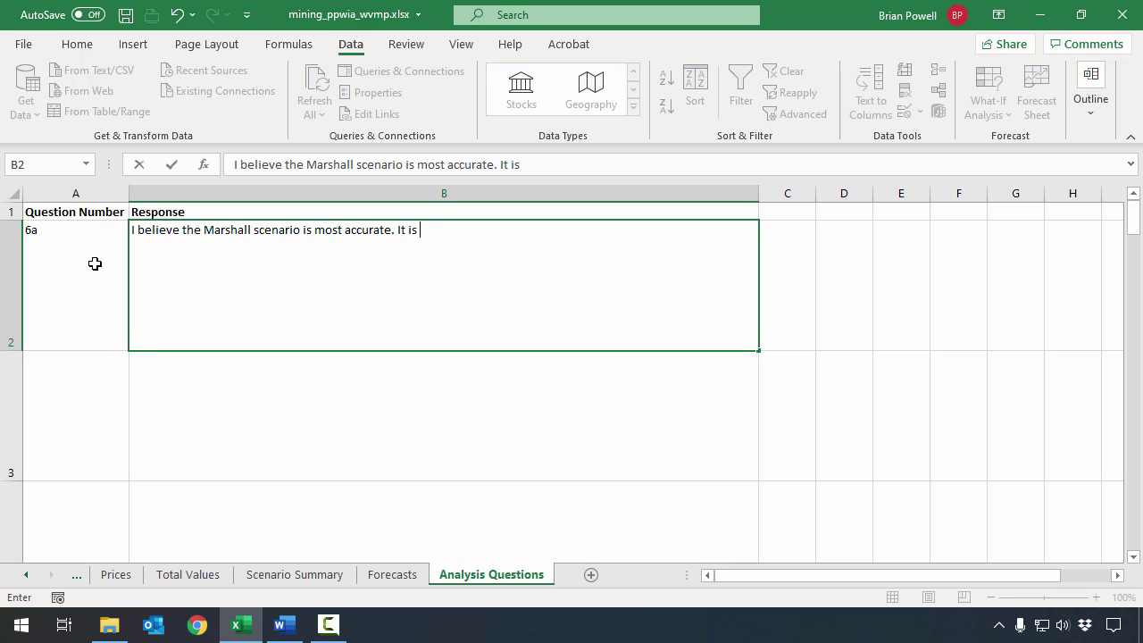
text(based off researched d)
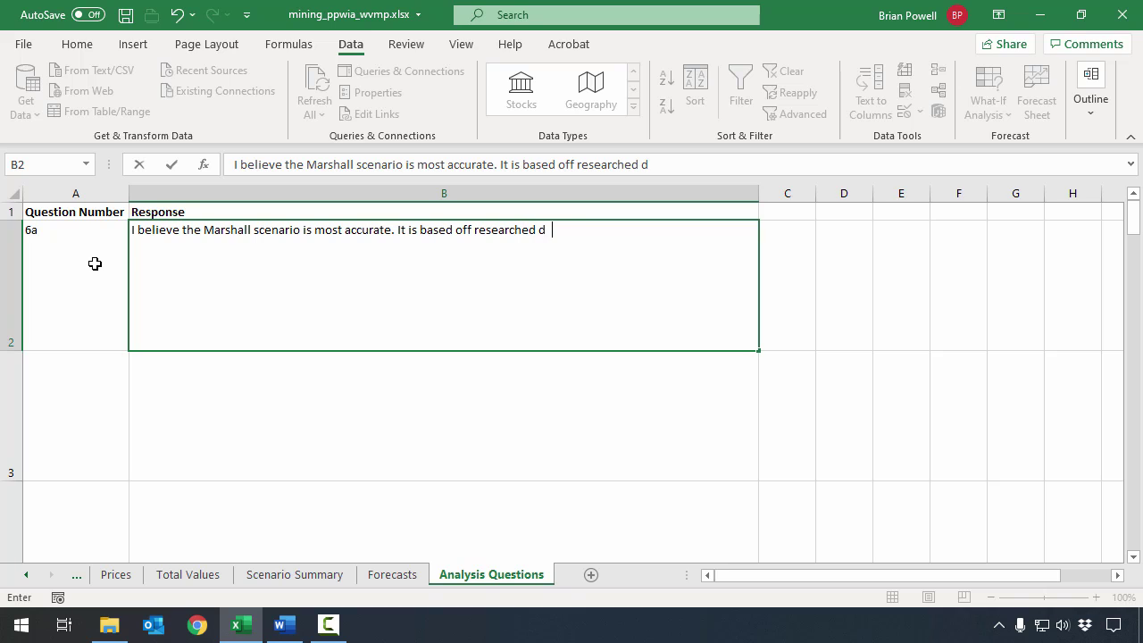
text(ata compiled b)
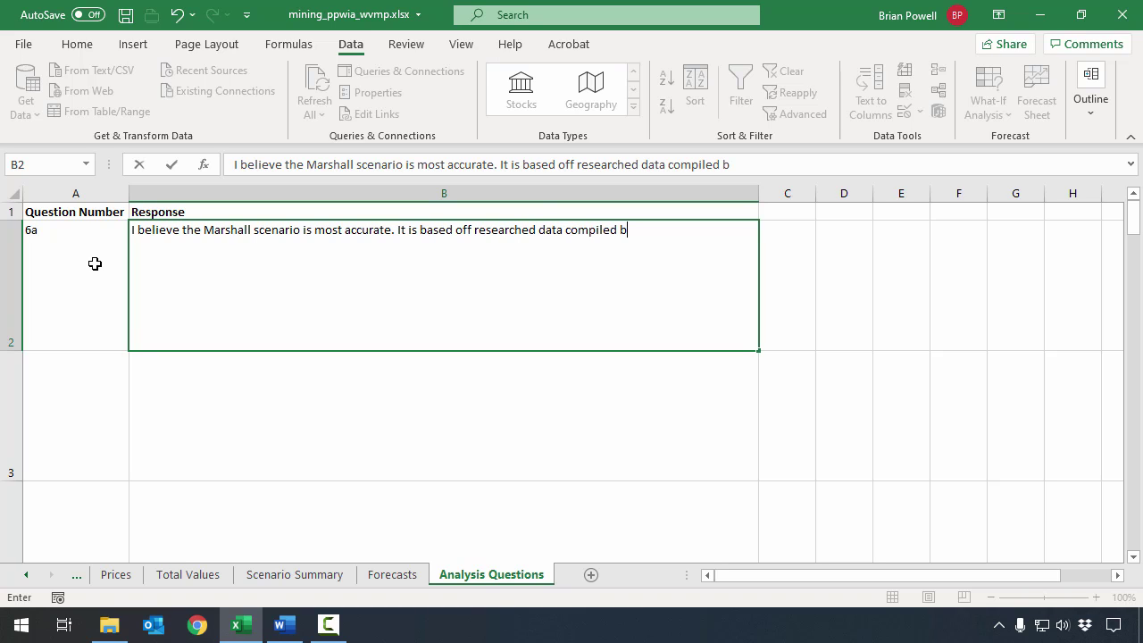
text(y a major un)
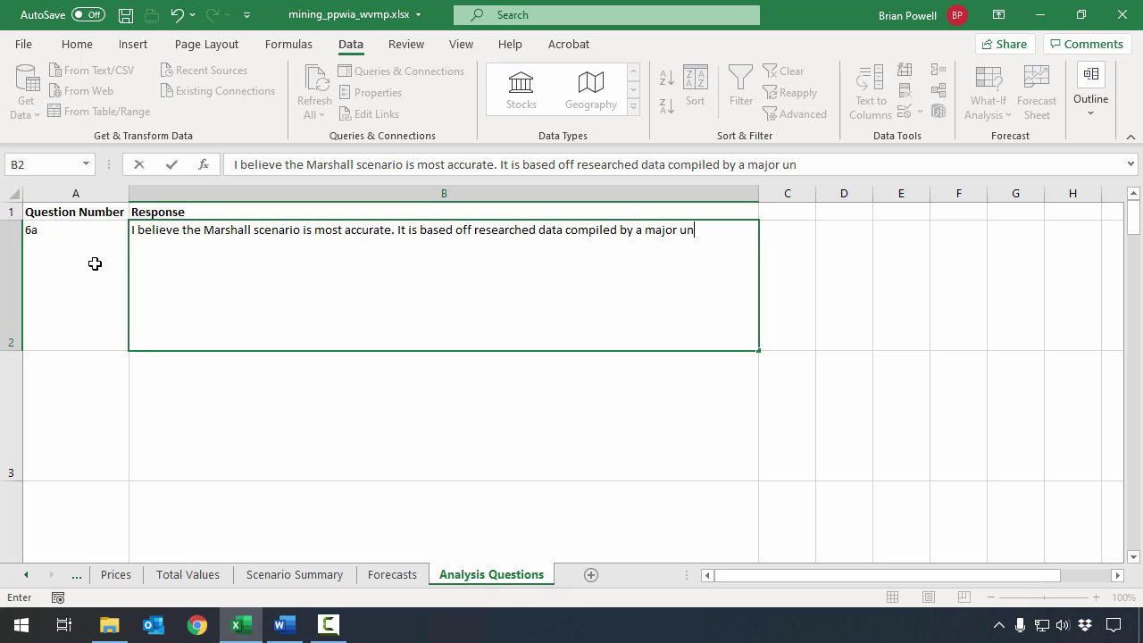
text(iversity in the st)
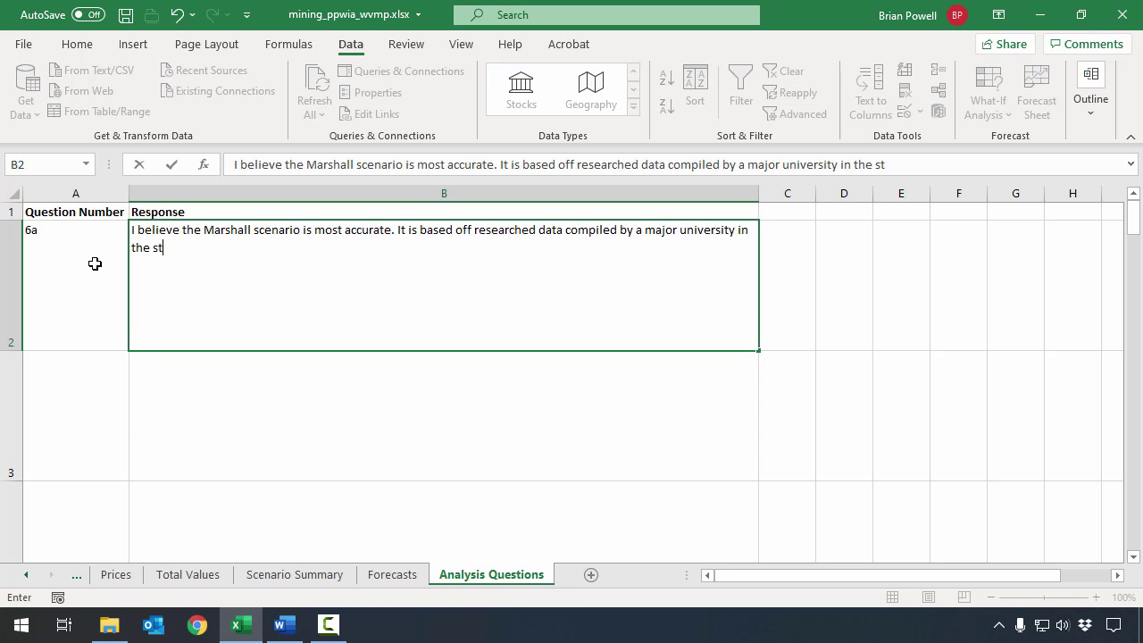
text(ate and )
text(reflects)
text(cent trends.)
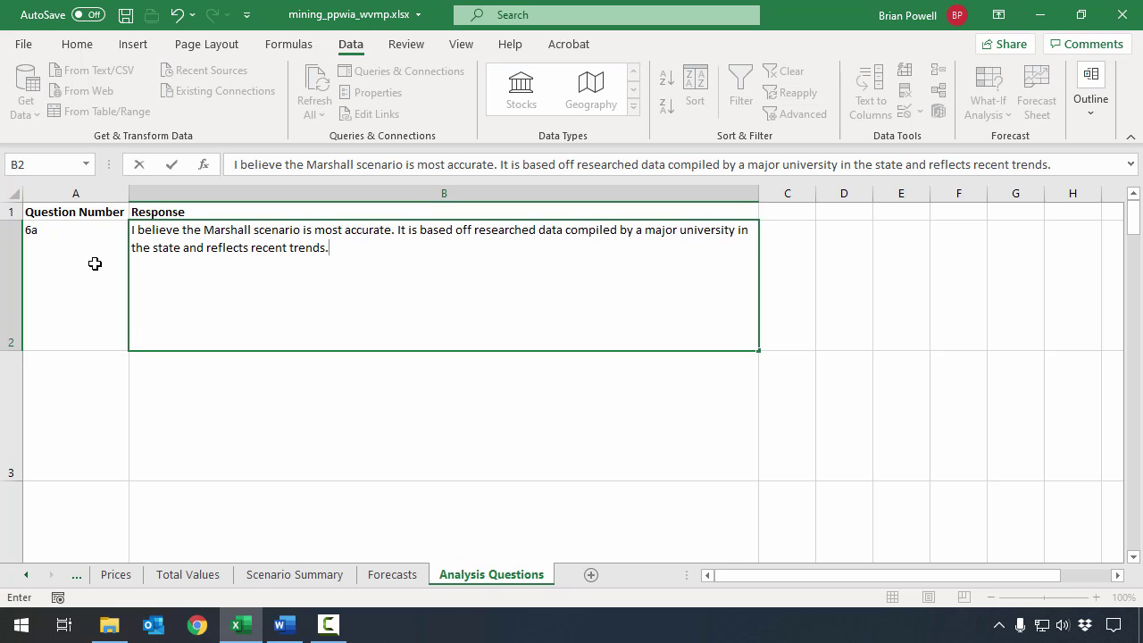
key(Return)
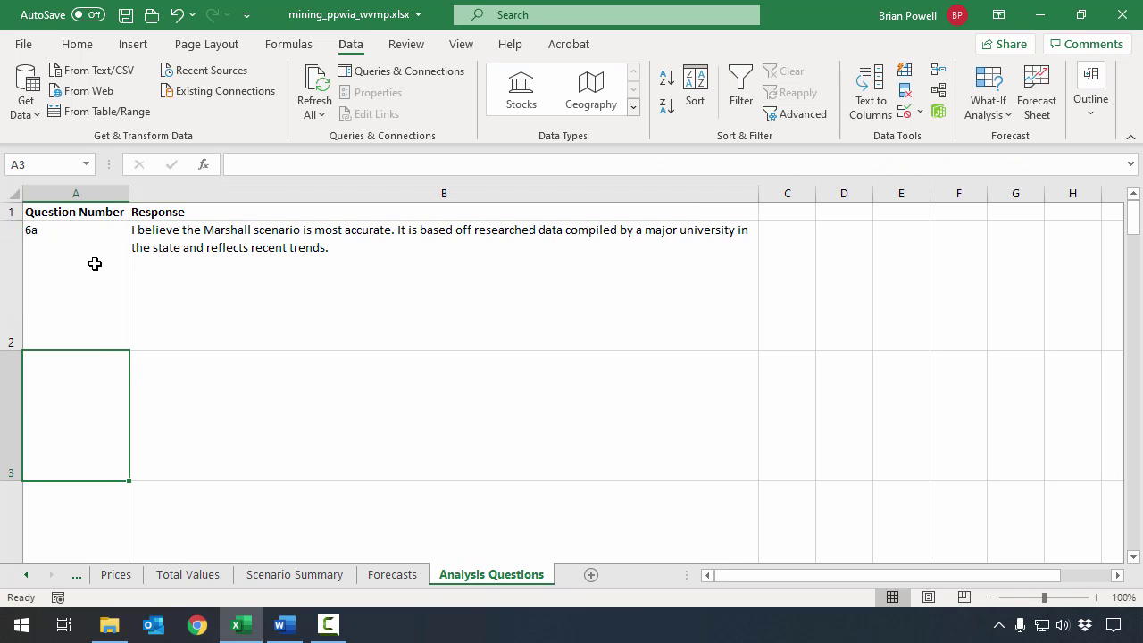